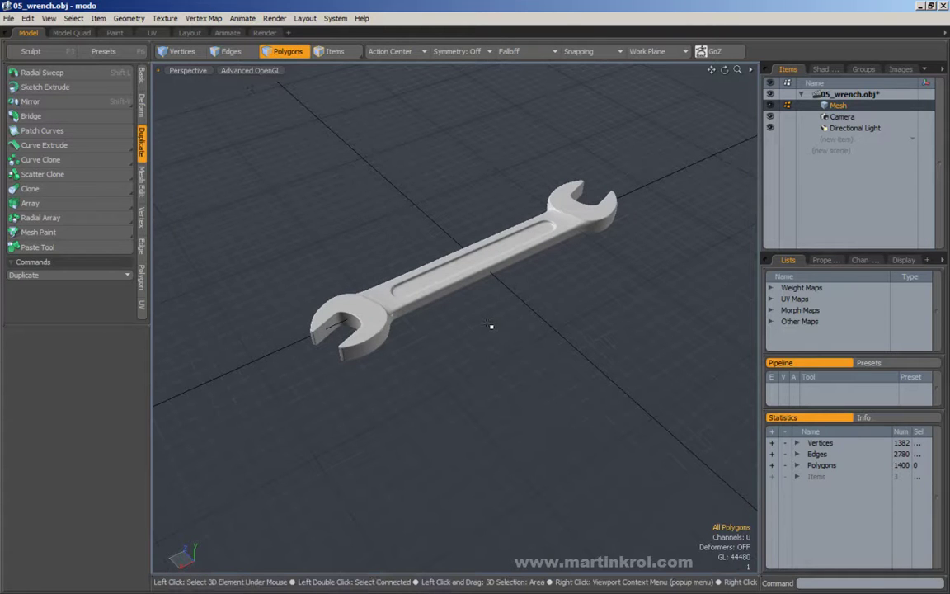
Move the wrench mesh back from the X axis to clear space at the origin, and clear the selection.
{"action": "left_click", "coordinate": [141, 76]}
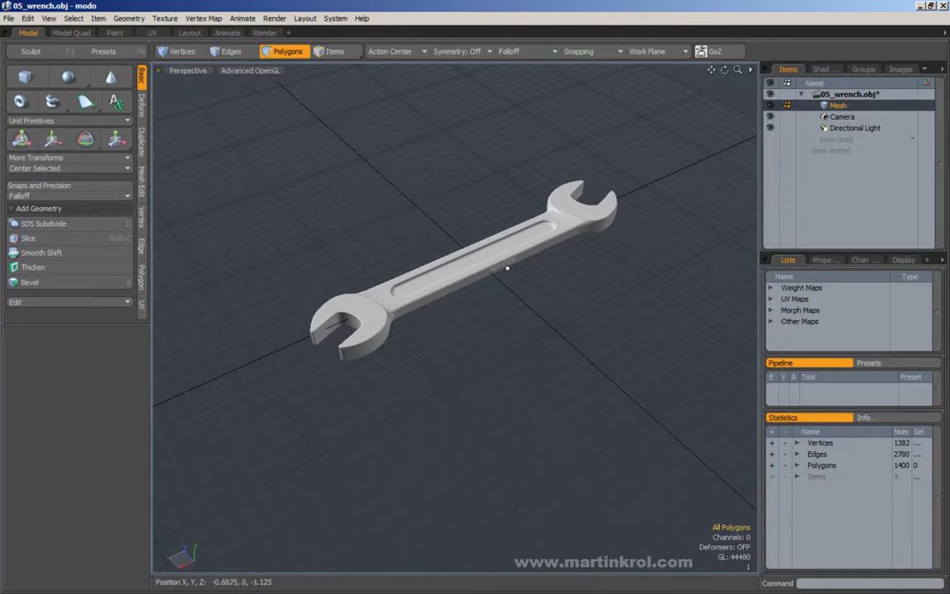
{"action": "mouse_move", "coordinate": [542, 297]}
{"action": "left_mouse_down", "text": "alt"}
{"action": "mouse_move", "coordinate": [437, 293]}
{"action": "mouse_move", "coordinate": [467, 265]}
{"action": "left_mouse_up", "text": "alt"}
{"action": "left_click_drag", "start_coordinate": [460, 212], "coordinate": [502, 250], "text": "alt"}
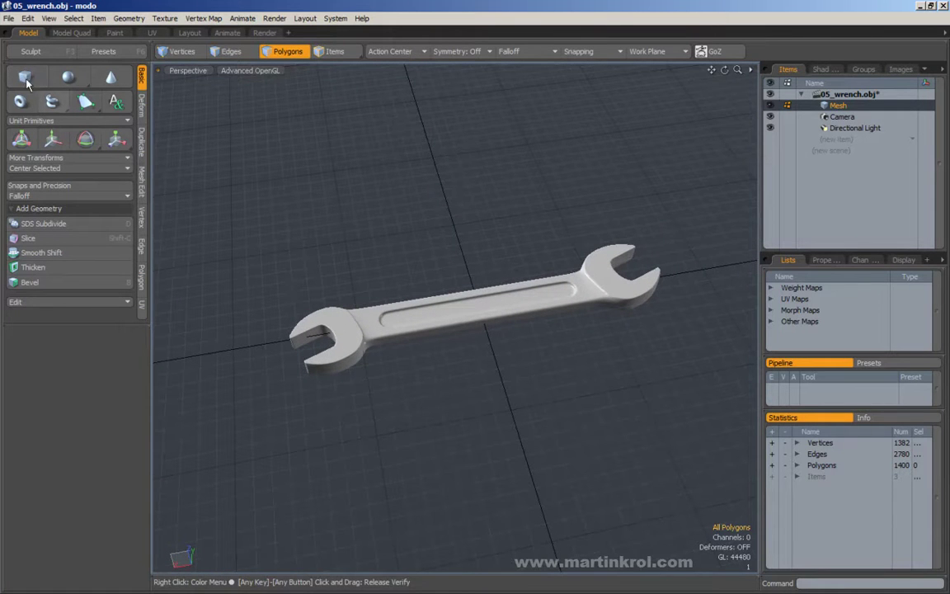
{"action": "left_click_drag", "start_coordinate": [328, 324], "coordinate": [398, 217], "text": "alt"}
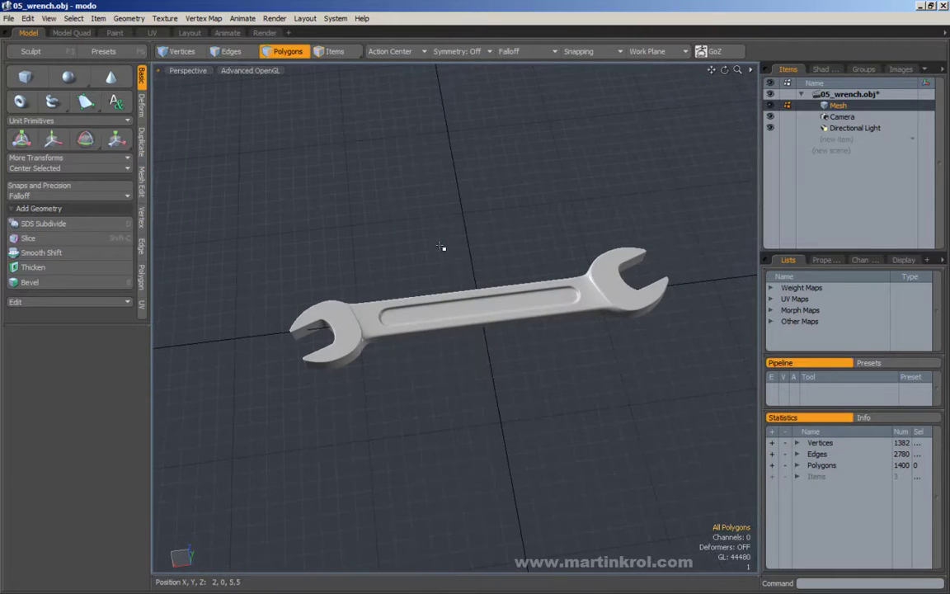
{"action": "left_click_drag", "start_coordinate": [442, 247], "coordinate": [754, 121], "text": "alt"}
{"action": "left_click_drag", "start_coordinate": [474, 292], "coordinate": [350, 225], "text": "alt"}
{"action": "double_click", "coordinate": [481, 304]}
{"action": "key", "text": "y"}
{"action": "key", "text": "space"}
{"action": "left_click", "coordinate": [532, 245]}
{"action": "left_click_drag", "start_coordinate": [531, 245], "coordinate": [434, 342], "text": "alt"}
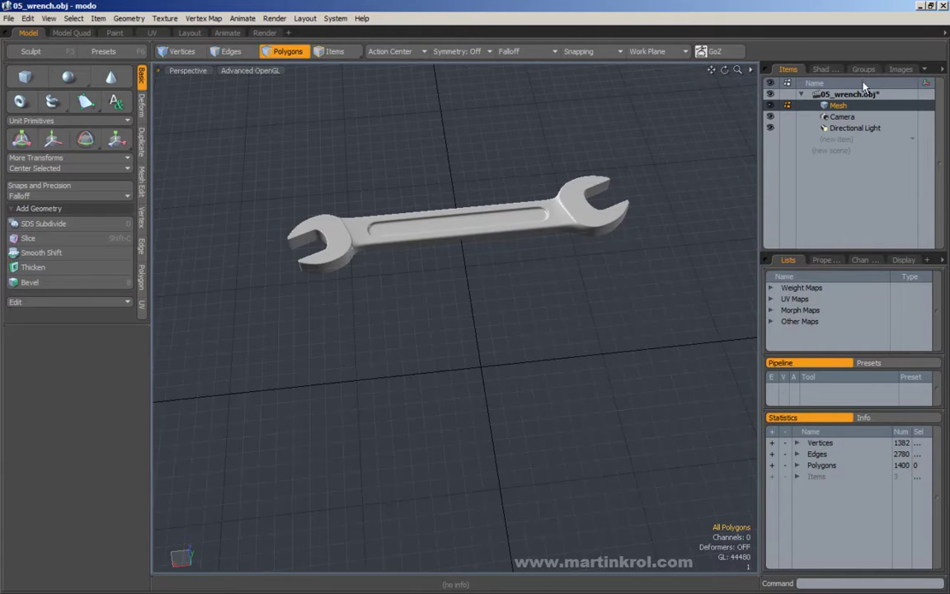
Add a new empty mesh item to the scene alongside the wrench.
{"action": "left_click", "coordinate": [844, 141]}
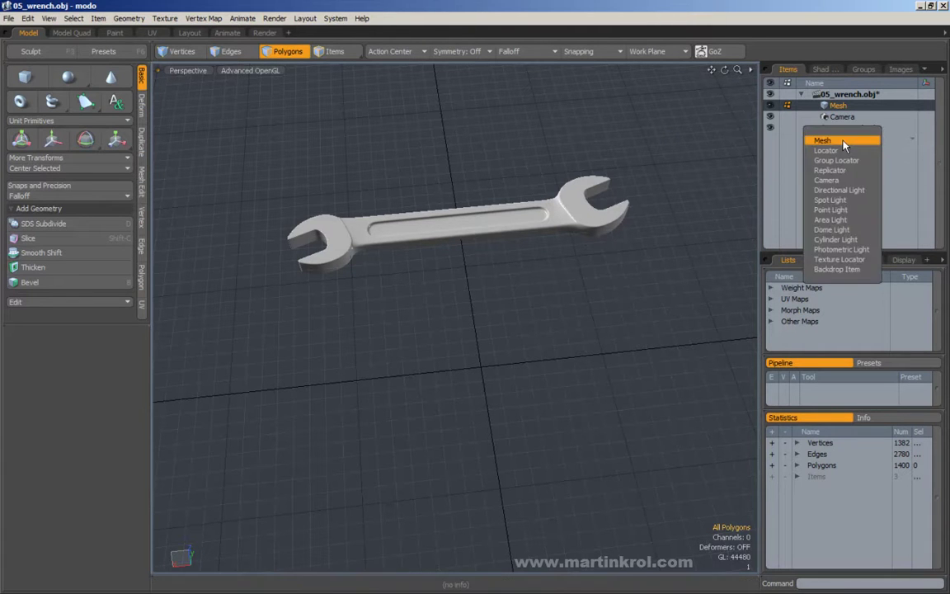
{"action": "left_click", "coordinate": [824, 141]}
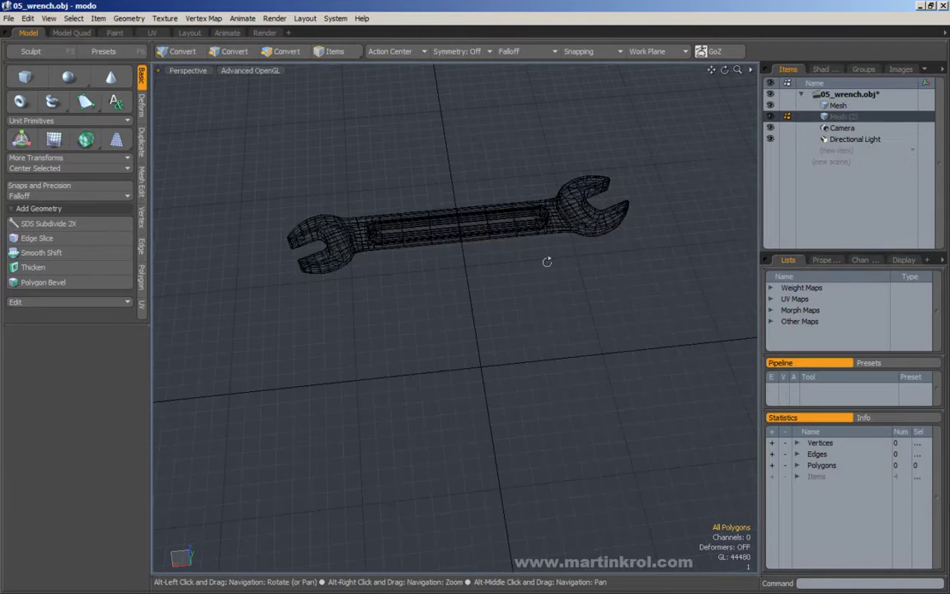
{"action": "left_click_drag", "start_coordinate": [523, 292], "coordinate": [504, 298], "text": "alt"}
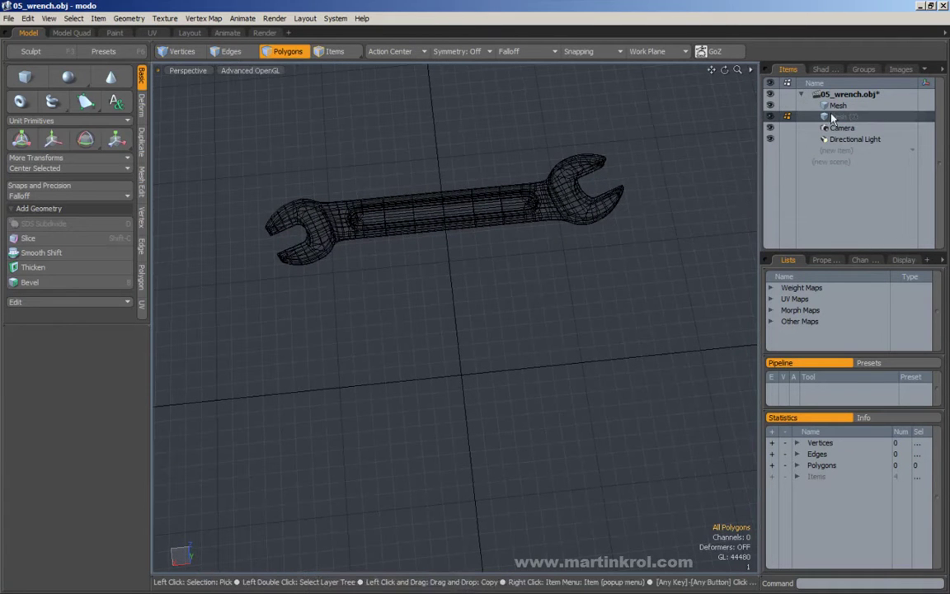
{"action": "left_click_drag", "start_coordinate": [513, 324], "coordinate": [513, 346], "text": "alt"}
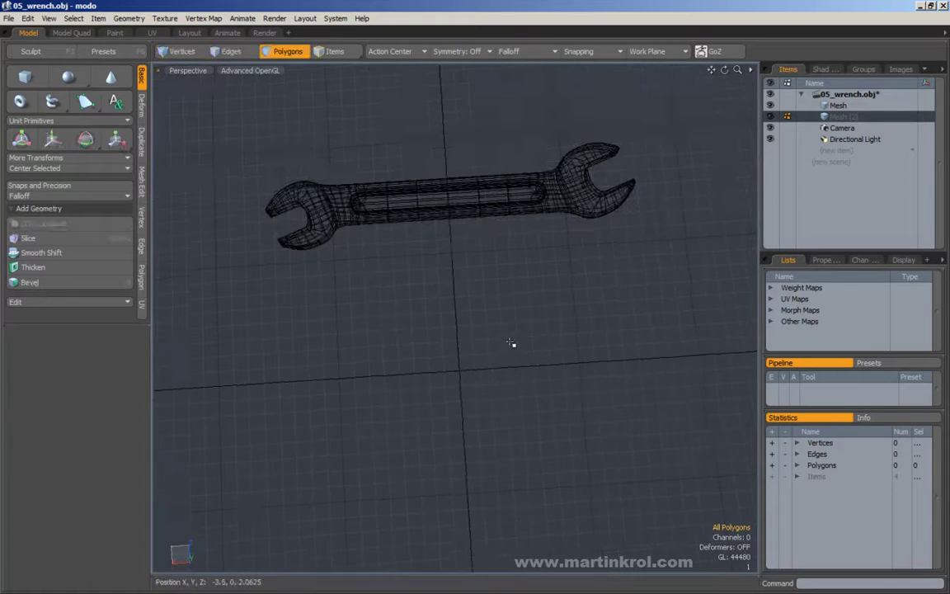
In the Top view, draw a flat Cube primitive about 16.1 by 2.56 around the origin.
{"action": "key", "text": "KP_1"}
{"action": "right_click_drag", "start_coordinate": [509, 335], "coordinate": [469, 324], "text": "alt"}
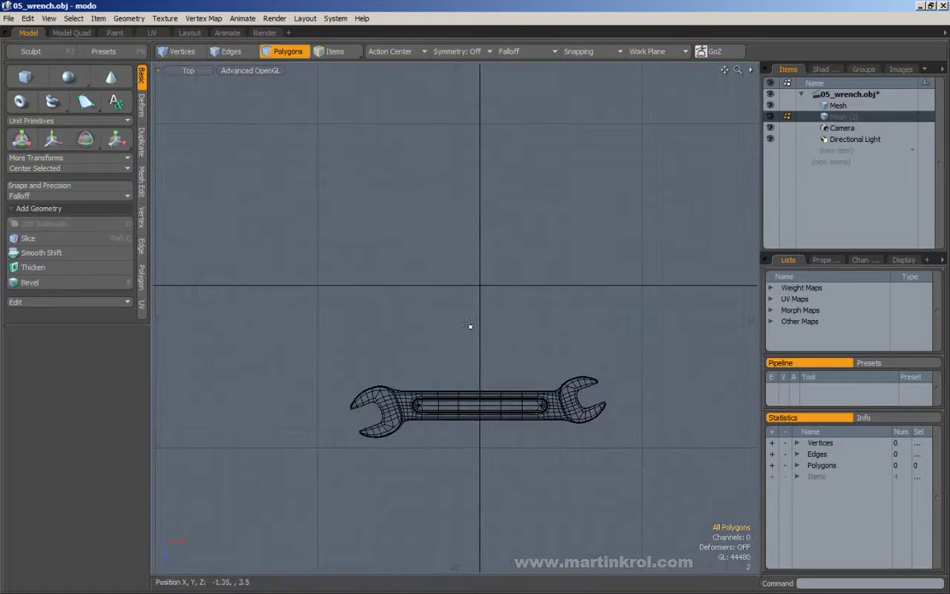
{"action": "left_click", "coordinate": [189, 72]}
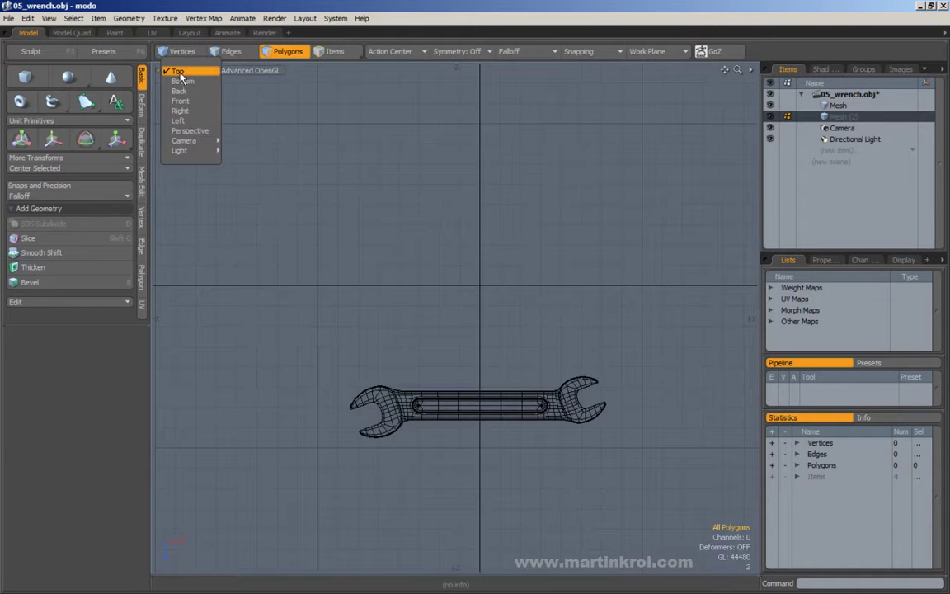
{"action": "left_click", "coordinate": [173, 71]}
{"action": "right_click_drag", "start_coordinate": [496, 306], "coordinate": [470, 316], "text": "alt"}
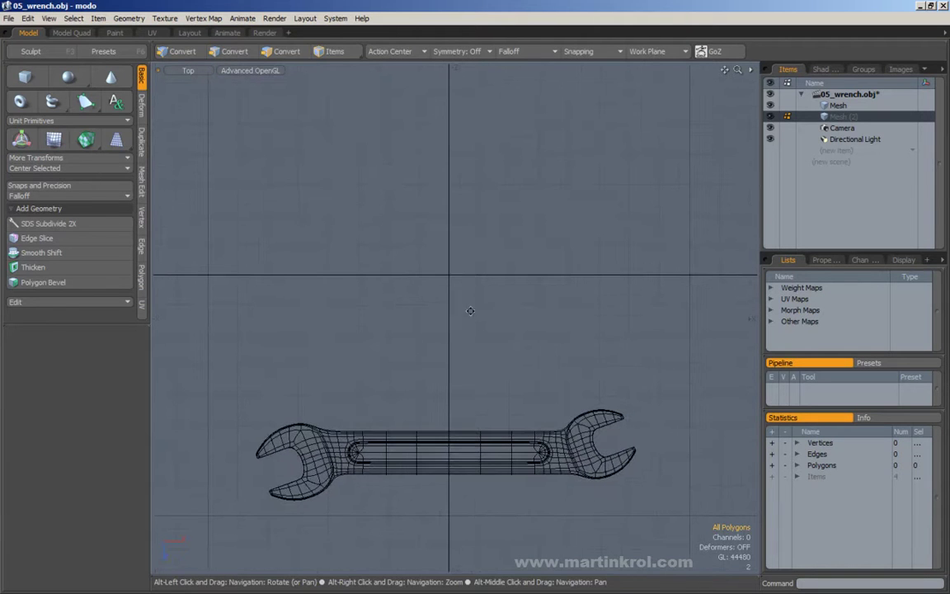
{"action": "middle_click_drag", "start_coordinate": [595, 233], "coordinate": [301, 267], "text": "alt"}
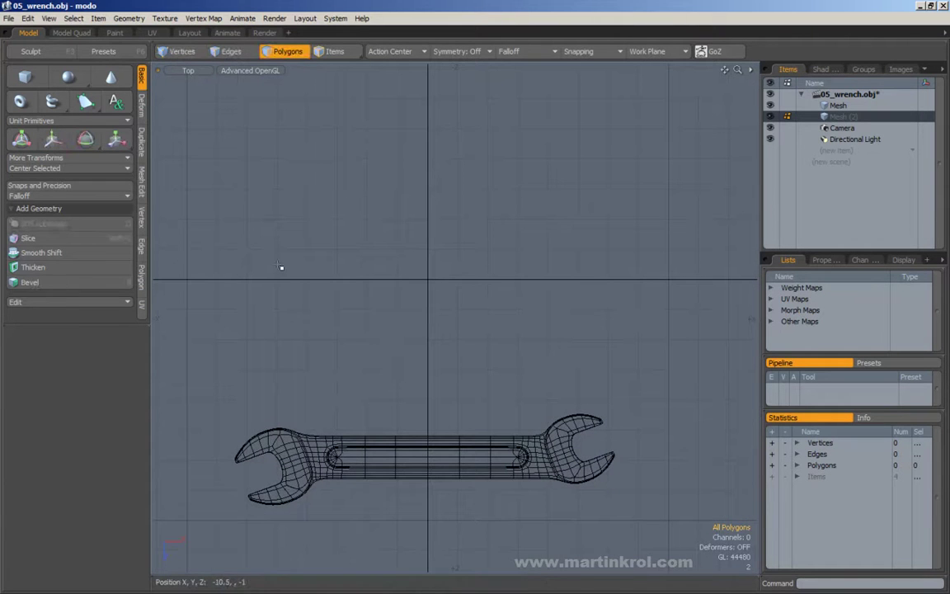
{"action": "middle_click_drag", "start_coordinate": [413, 295], "coordinate": [428, 295], "text": "alt"}
{"action": "right_click_drag", "start_coordinate": [428, 294], "coordinate": [447, 289], "text": "alt"}
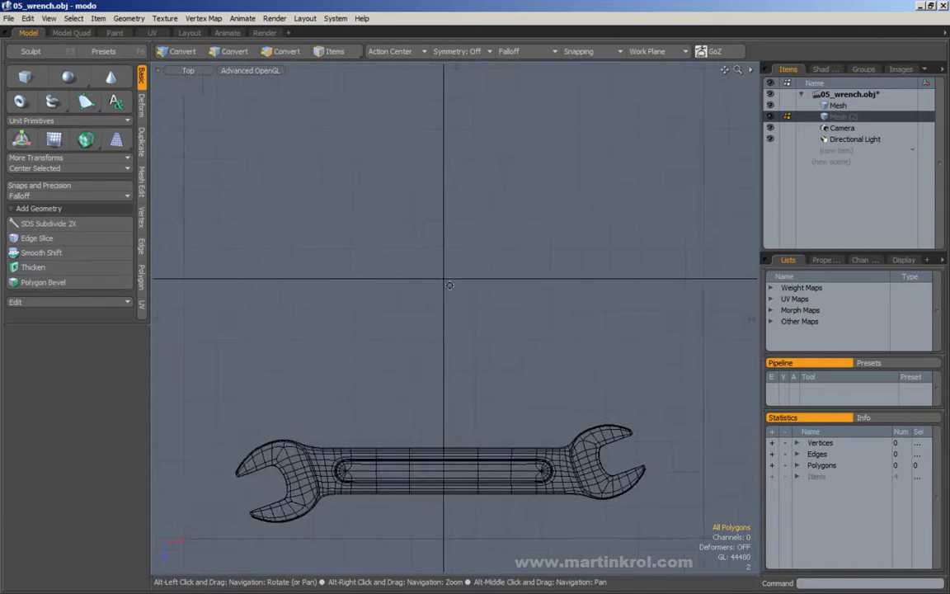
{"action": "middle_click_drag", "start_coordinate": [448, 288], "coordinate": [468, 282], "text": "alt"}
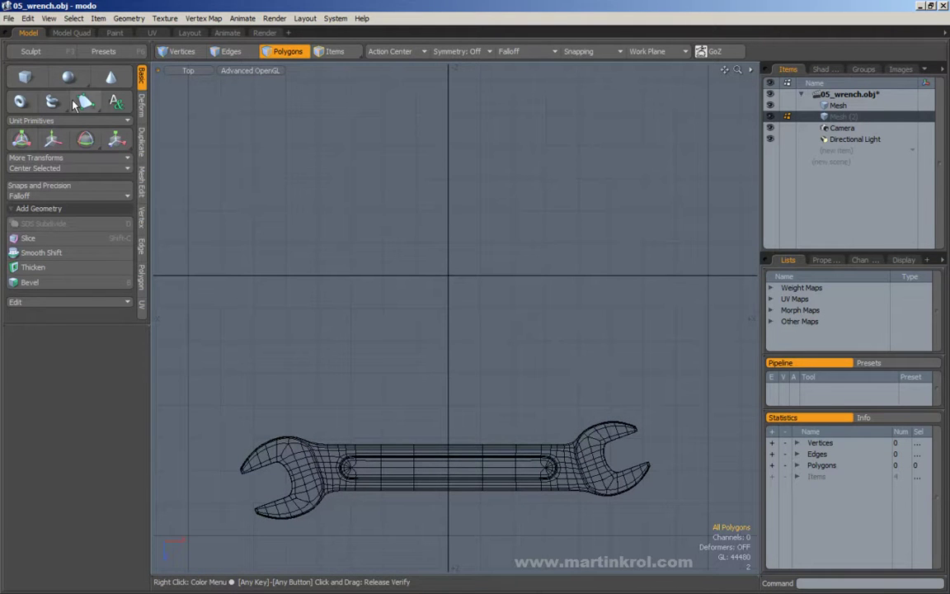
{"action": "left_click", "coordinate": [25, 76]}
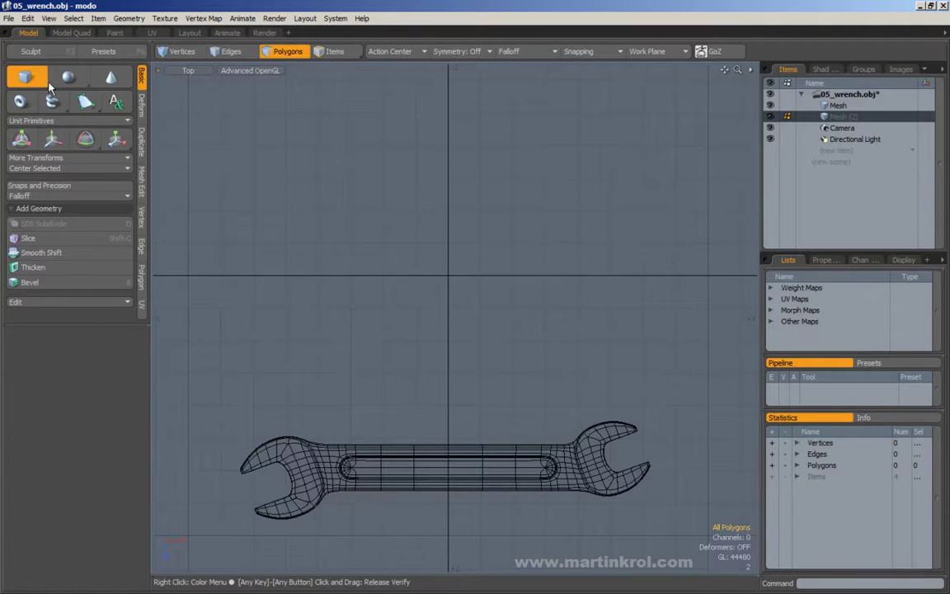
{"action": "left_click_drag", "start_coordinate": [318, 256], "coordinate": [583, 296]}
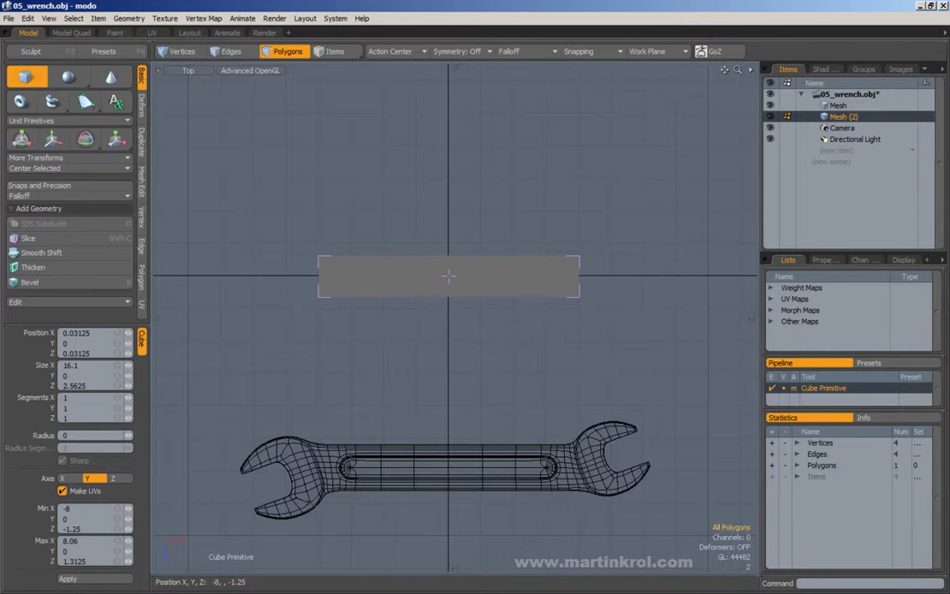
Adjust the flat cube's X size to 16 and center it on the origin with X and Z positions of 0.
{"action": "left_click_drag", "start_coordinate": [266, 253], "coordinate": [318, 253], "text": "alt"}
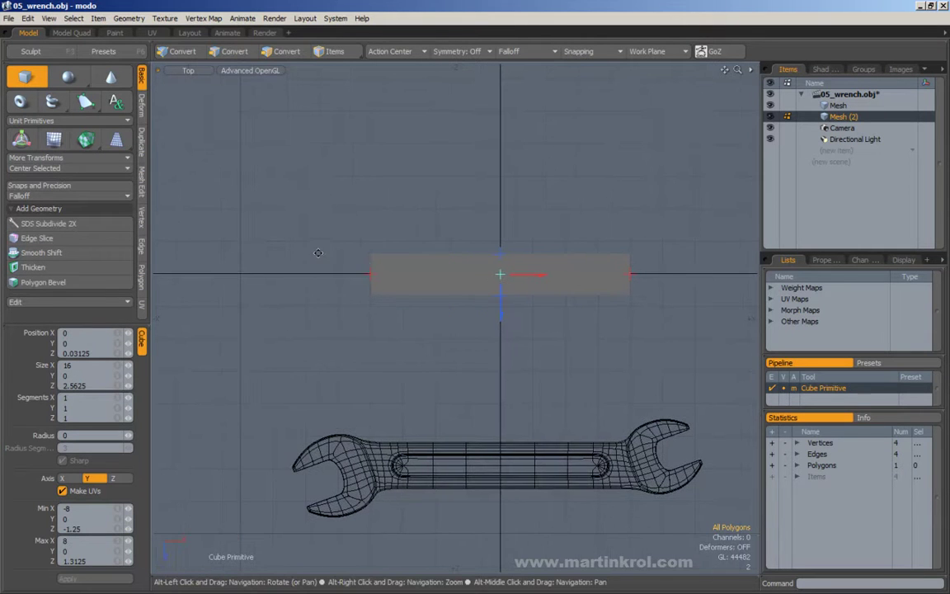
{"action": "left_click_drag", "start_coordinate": [342, 324], "coordinate": [327, 326], "text": "alt"}
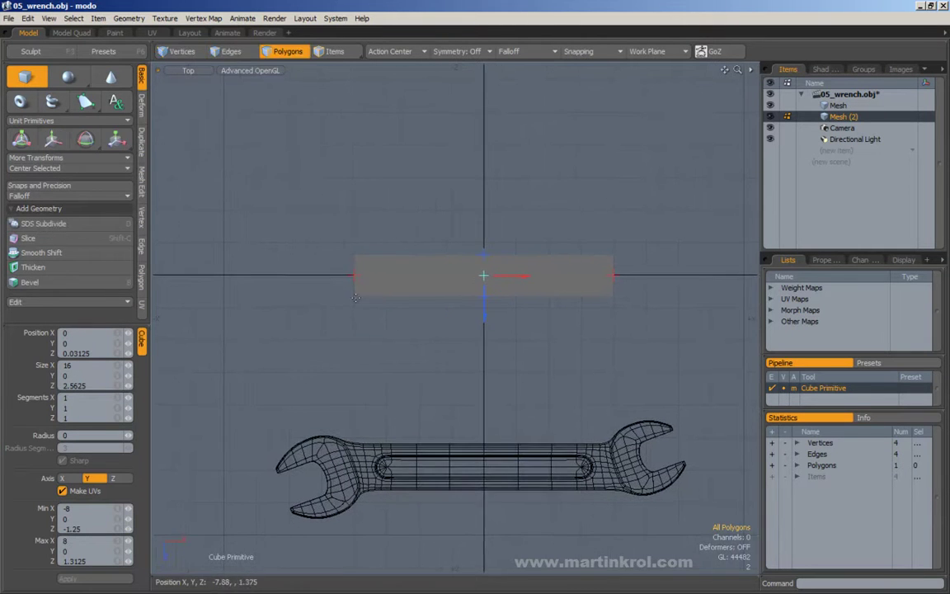
{"action": "left_click_drag", "start_coordinate": [500, 240], "coordinate": [484, 247], "text": "alt"}
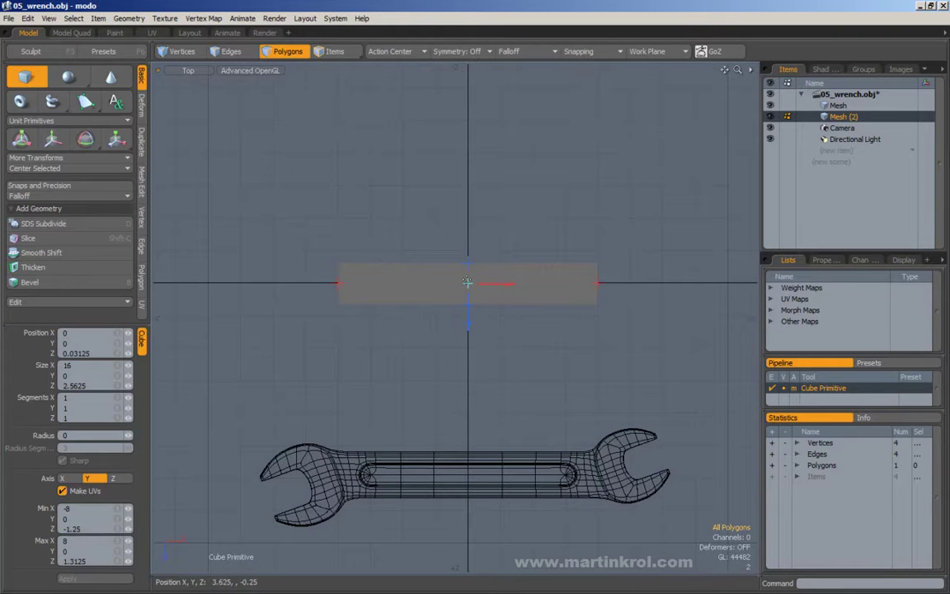
{"action": "left_click_drag", "start_coordinate": [543, 272], "coordinate": [537, 271], "text": "ctrl+alt"}
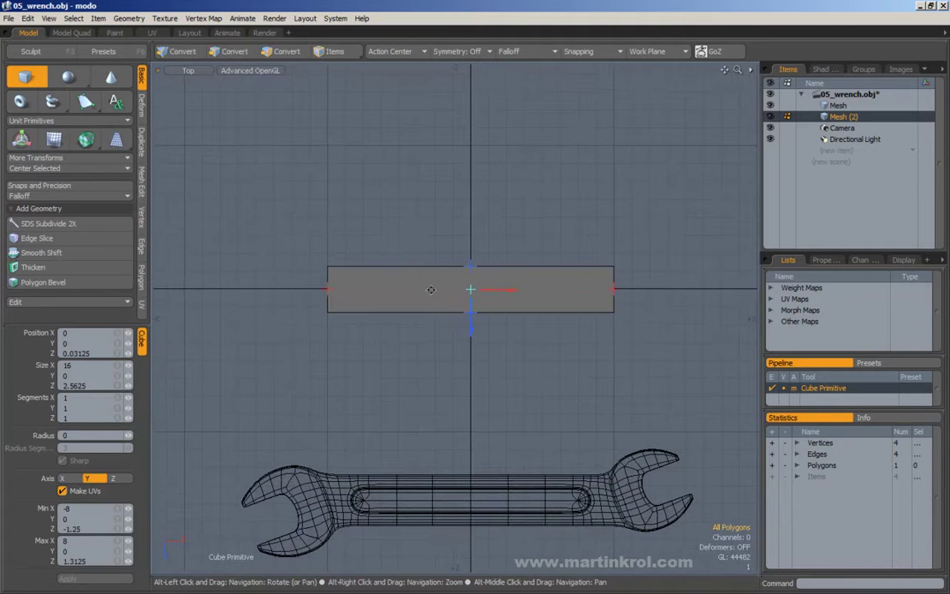
{"action": "left_click_drag", "start_coordinate": [328, 289], "coordinate": [471, 287], "text": "ctrl+alt"}
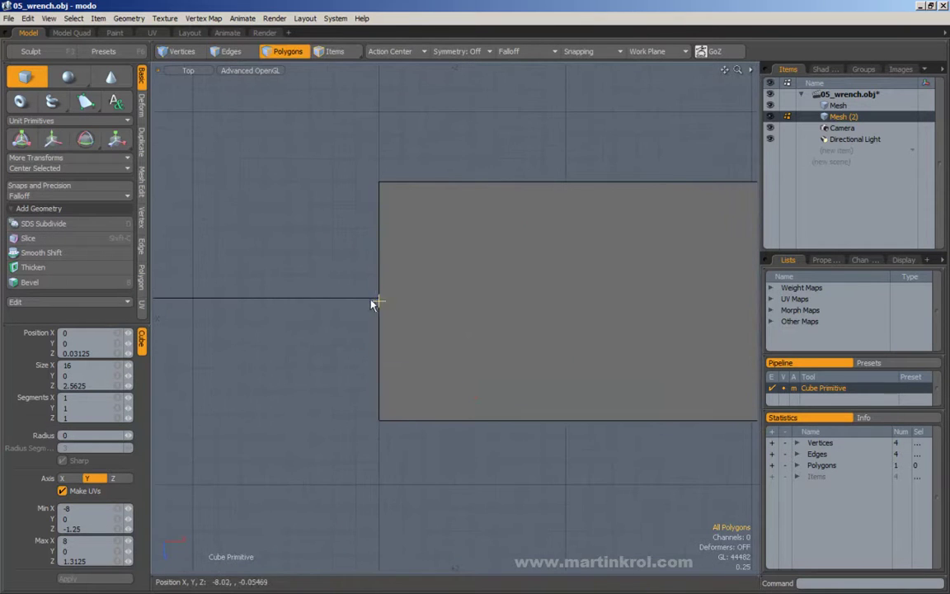
{"action": "left_click_drag", "start_coordinate": [344, 297], "coordinate": [542, 295], "text": "ctrl+alt"}
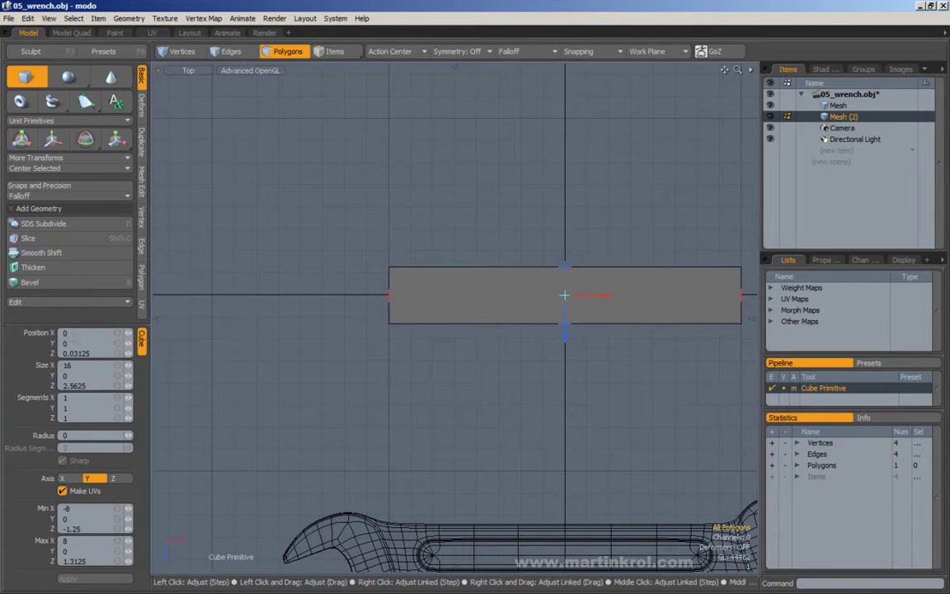
{"action": "left_click", "coordinate": [101, 351]}
{"action": "type", "text": "0"}
{"action": "key", "text": "Return"}
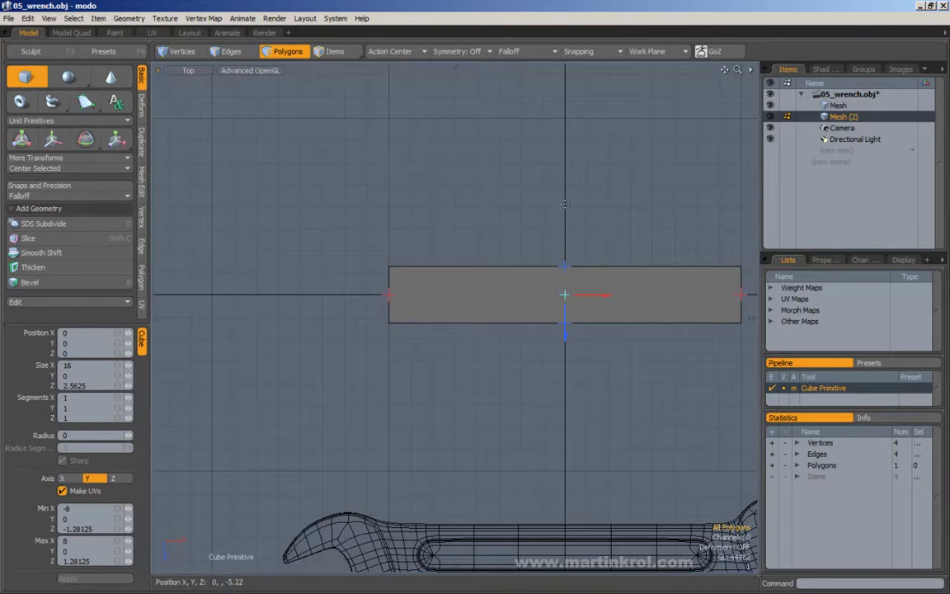
In the Front view, raise the flat cube to about 0.78 high, and drop the Cube tool back in Perspective.
{"action": "scroll", "coordinate": [568, 364], "scroll_direction": "down", "scroll_amount": 2}
{"action": "left_click_drag", "start_coordinate": [568, 364], "coordinate": [490, 374], "text": "alt"}
{"action": "scroll", "coordinate": [490, 373], "scroll_direction": "up", "scroll_amount": 1}
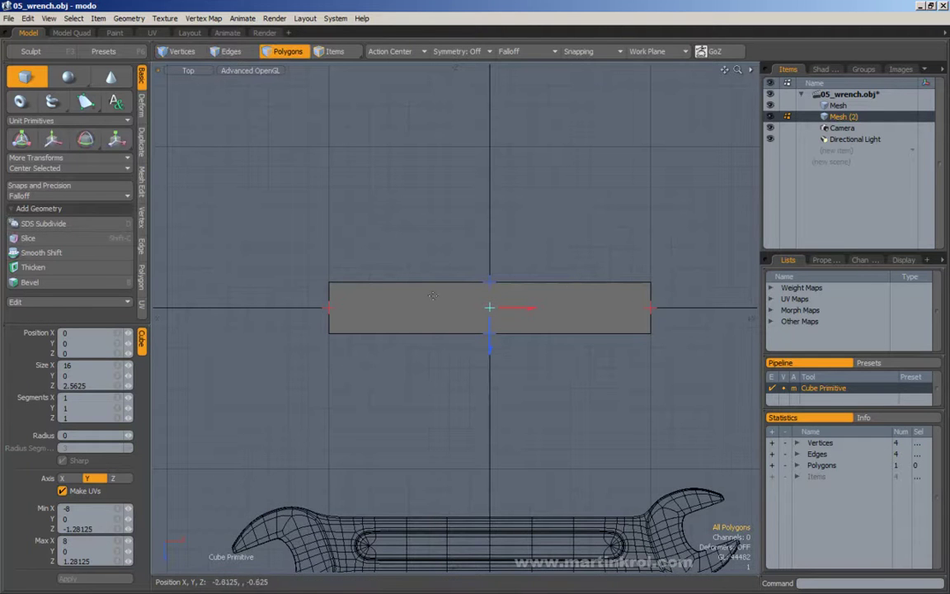
{"action": "left_click_drag", "start_coordinate": [503, 329], "coordinate": [600, 263], "text": "alt"}
{"action": "left_click_drag", "start_coordinate": [402, 405], "coordinate": [439, 353], "text": "alt"}
{"action": "left_click_drag", "start_coordinate": [486, 306], "coordinate": [607, 317], "text": "alt"}
{"action": "scroll", "coordinate": [544, 330], "scroll_direction": "up", "scroll_amount": 2, "text": "alt"}
{"action": "key", "text": "KP_2"}
{"action": "left_click_drag", "start_coordinate": [496, 305], "coordinate": [501, 305]}
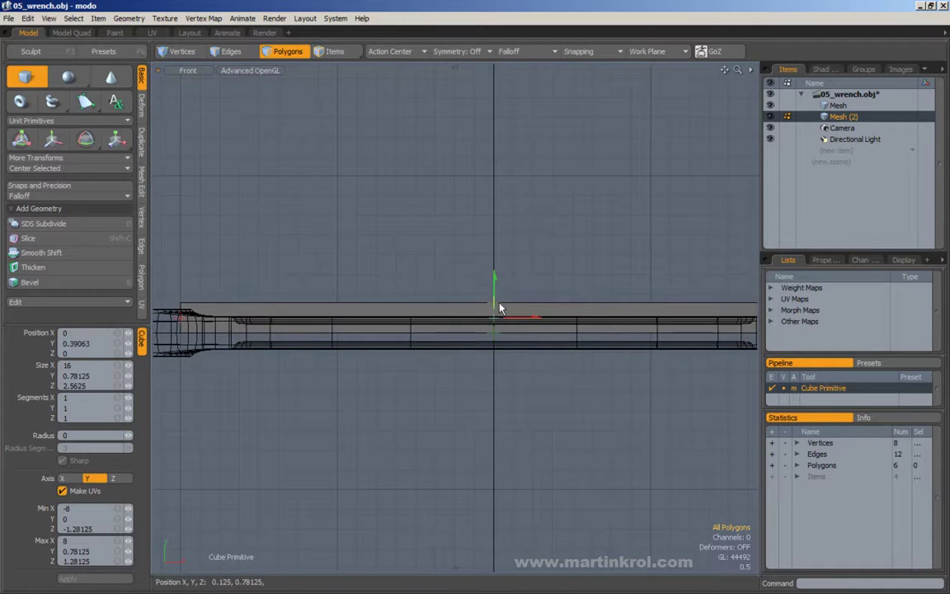
{"action": "key", "text": "KP_Decimal"}
{"action": "left_click_drag", "start_coordinate": [426, 272], "coordinate": [408, 331], "text": "alt"}
{"action": "key", "text": "q"}
{"action": "left_click_drag", "start_coordinate": [464, 312], "coordinate": [511, 326], "text": "alt+shift"}
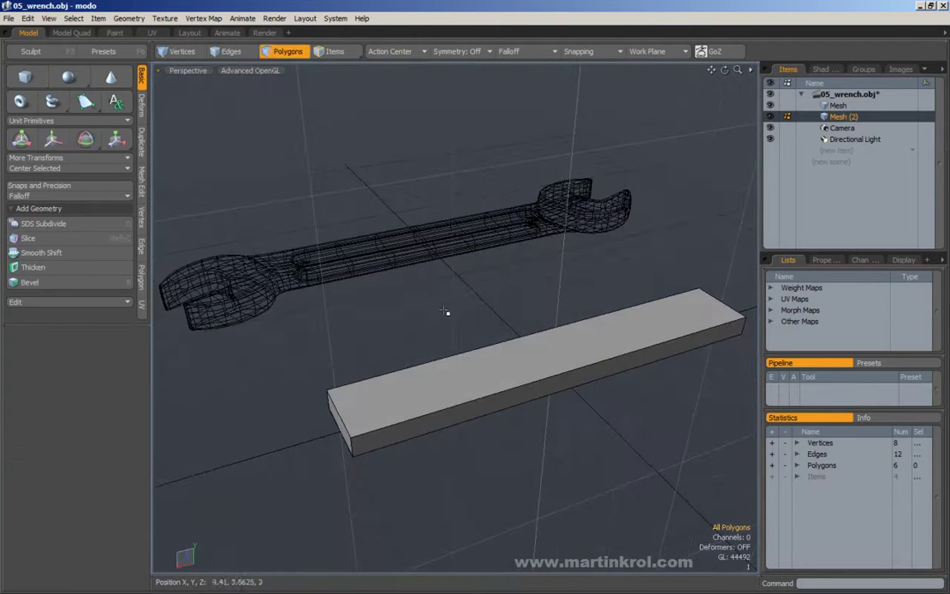
In Edges mode, select the box's four lengthwise edges as an edge ring.
{"action": "left_click_drag", "start_coordinate": [466, 360], "coordinate": [301, 212], "text": "alt"}
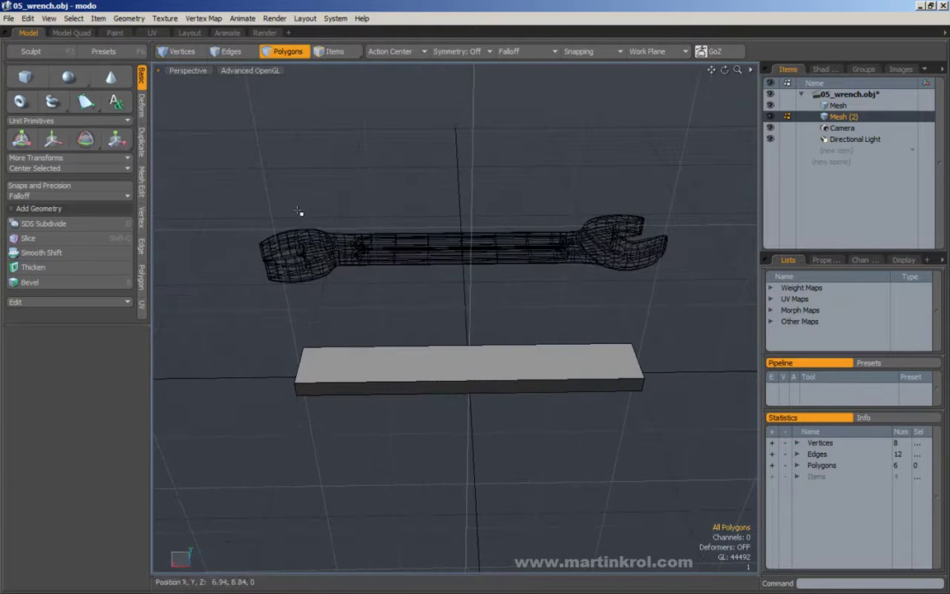
{"action": "left_click", "coordinate": [230, 53]}
{"action": "left_click_drag", "start_coordinate": [377, 261], "coordinate": [354, 248], "text": "alt"}
{"action": "mouse_move", "coordinate": [527, 183]}
{"action": "left_mouse_down", "text": "alt"}
{"action": "mouse_move", "coordinate": [479, 197]}
{"action": "mouse_move", "coordinate": [472, 247]}
{"action": "left_mouse_up", "text": "alt"}
{"action": "left_click_drag", "start_coordinate": [479, 330], "coordinate": [497, 391]}
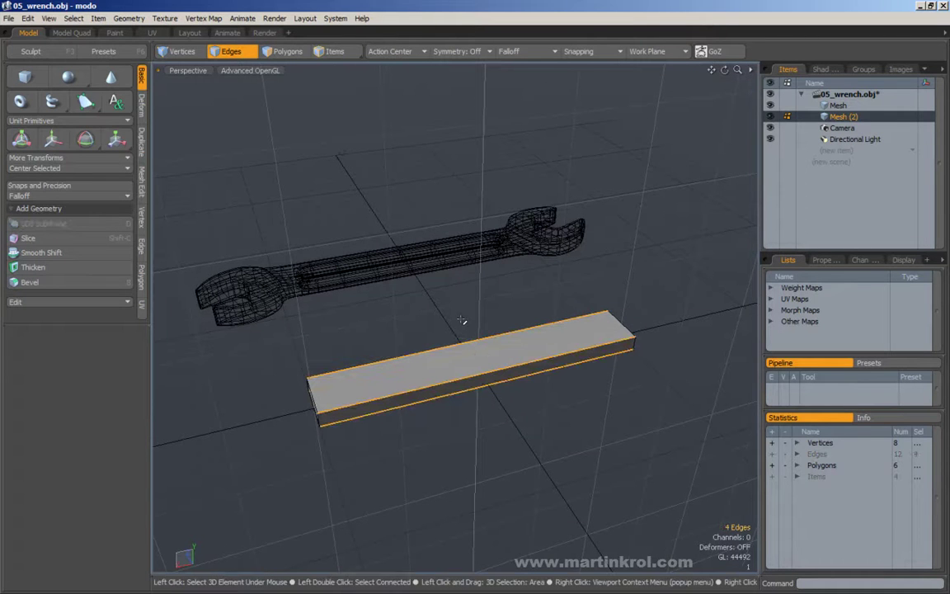
{"action": "left_click_drag", "start_coordinate": [459, 317], "coordinate": [498, 394]}
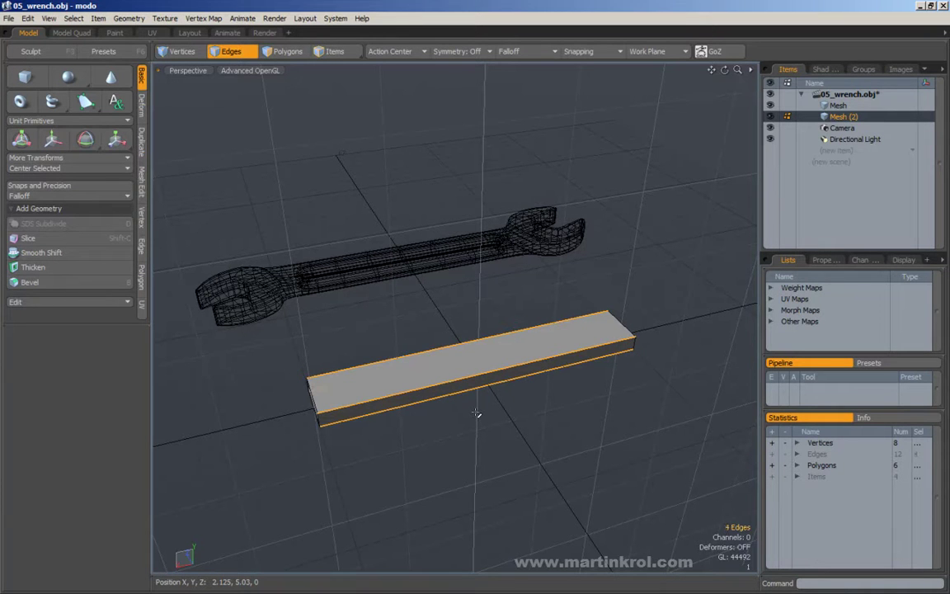
{"action": "left_click", "coordinate": [475, 379]}
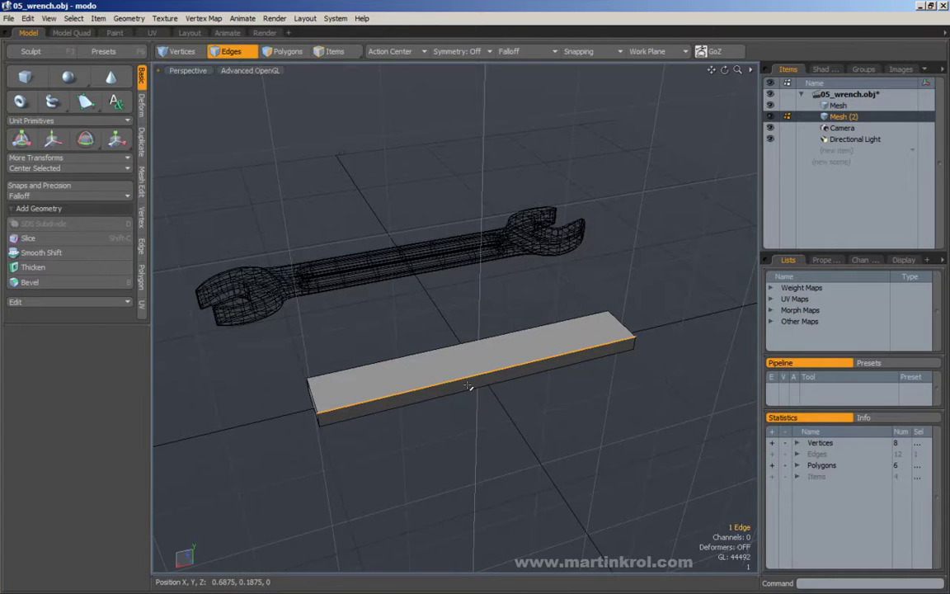
{"action": "key", "text": "alt+l"}
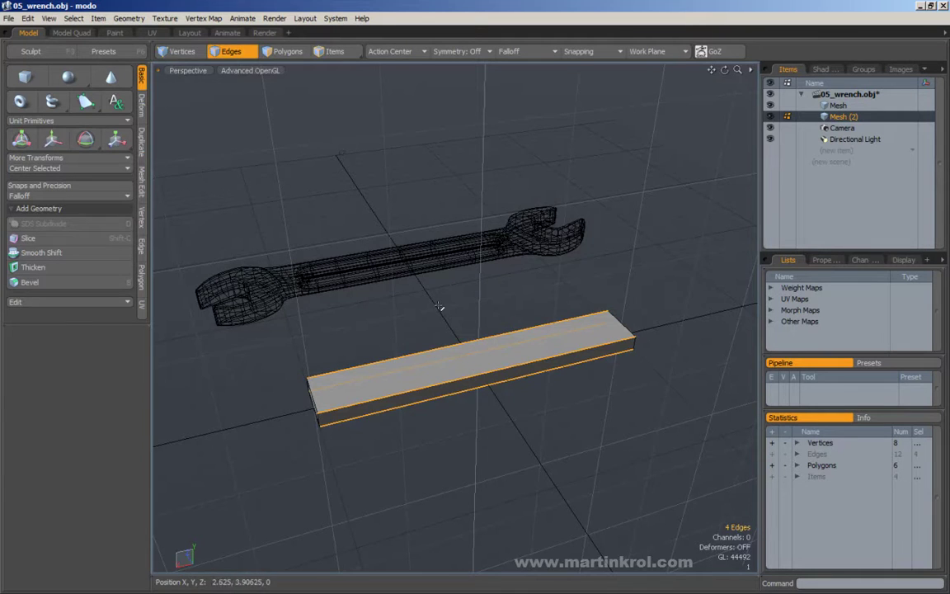
Apply a Loop Slice across the box's four long edges with a count of 1 at the 50% position.
{"action": "left_click_drag", "start_coordinate": [489, 363], "coordinate": [512, 360], "text": "alt"}
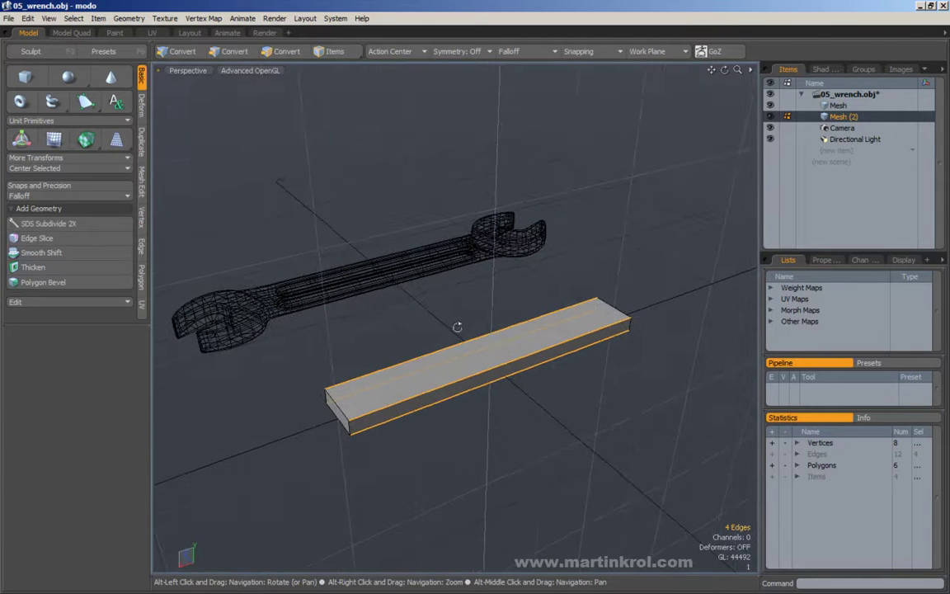
{"action": "left_click", "coordinate": [142, 179]}
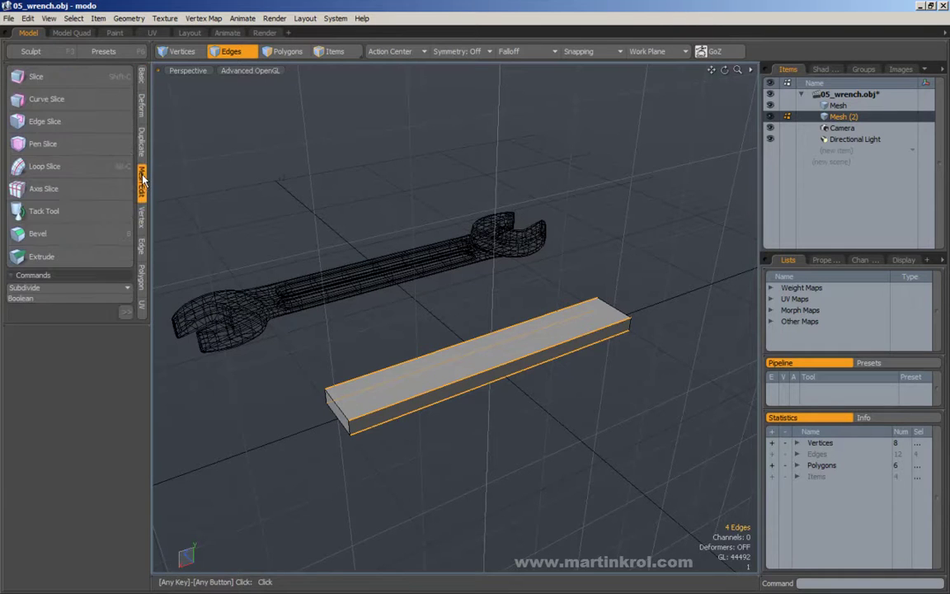
{"action": "left_click", "coordinate": [50, 166]}
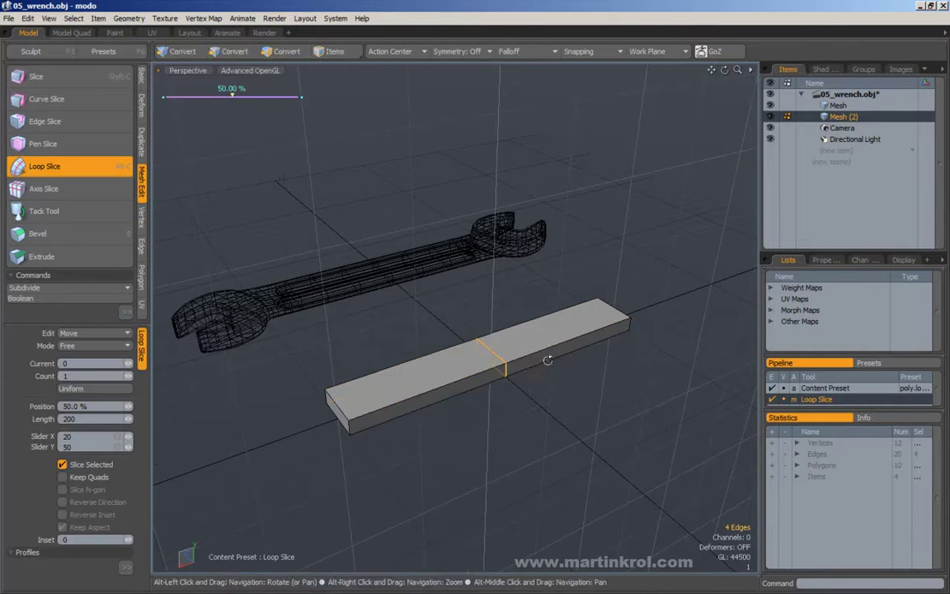
{"action": "left_click_drag", "start_coordinate": [535, 356], "coordinate": [463, 364], "text": "alt"}
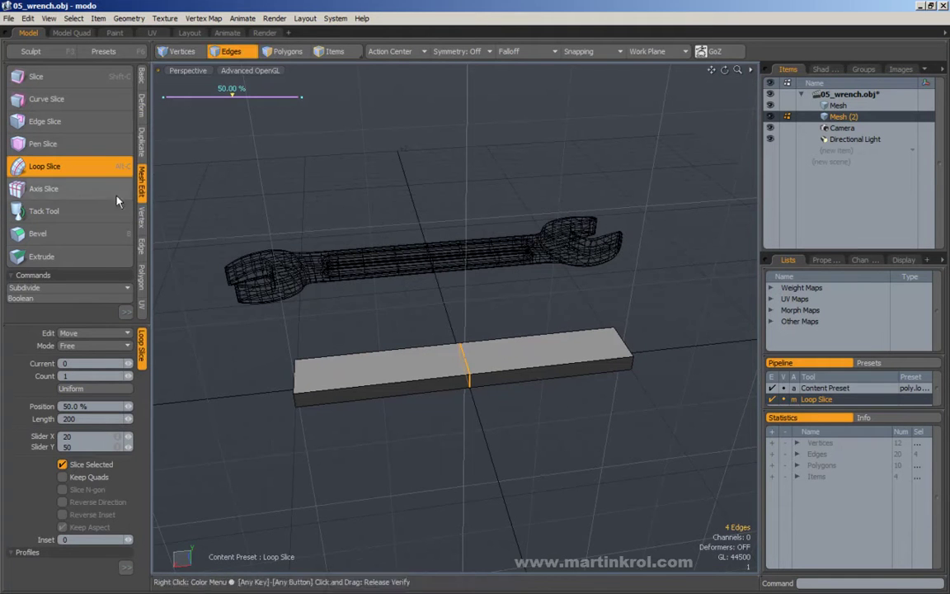
Finish the Loop Slice, clear the edge selection, and switch to Polygons mode.
{"action": "mouse_move", "coordinate": [441, 254]}
{"action": "left_mouse_down", "text": "alt"}
{"action": "mouse_move", "coordinate": [428, 261]}
{"action": "mouse_move", "coordinate": [439, 262]}
{"action": "left_mouse_up", "text": "alt"}
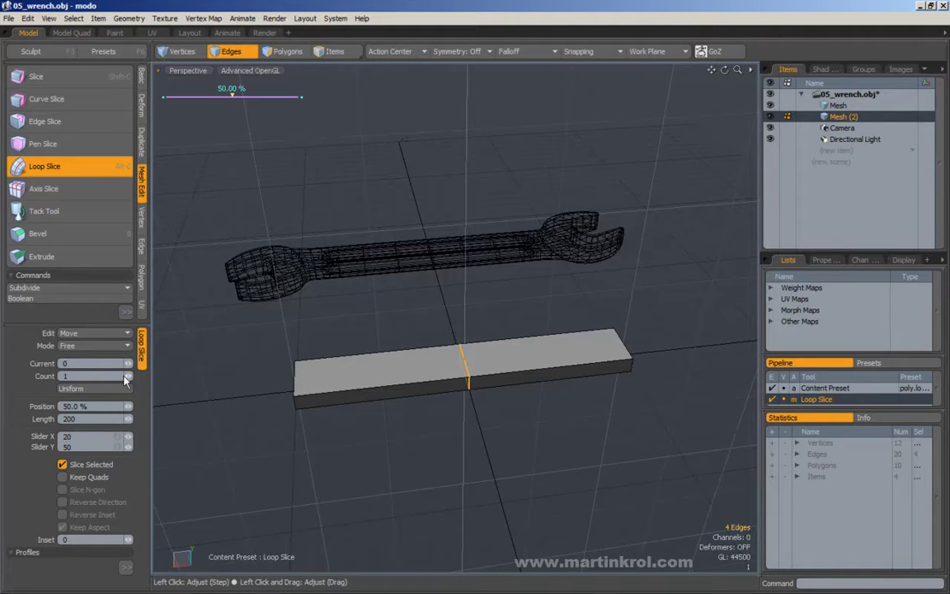
{"action": "left_click_drag", "start_coordinate": [128, 375], "coordinate": [125, 375]}
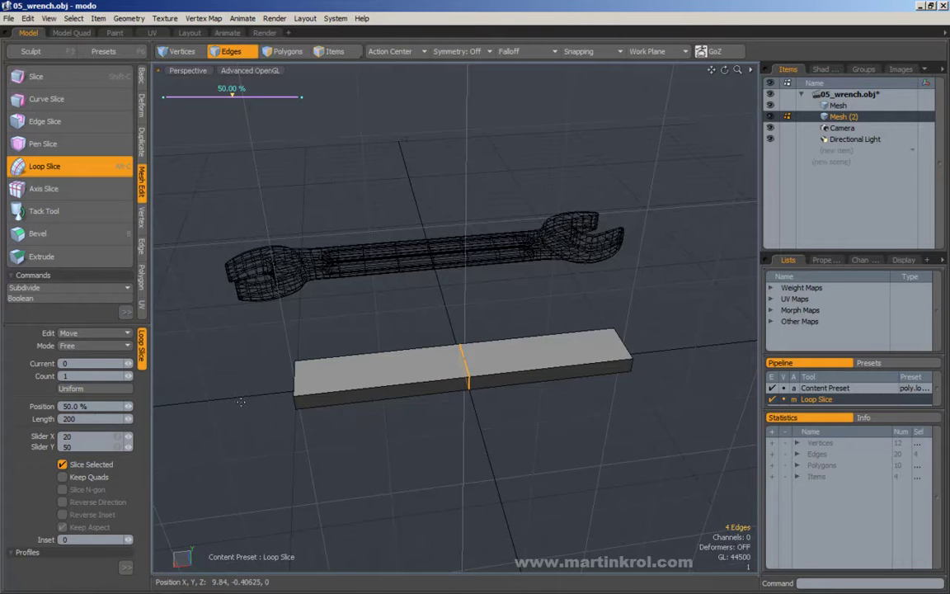
{"action": "left_click_drag", "start_coordinate": [482, 394], "coordinate": [459, 388], "text": "alt"}
{"action": "key", "text": "q"}
{"action": "left_click", "coordinate": [484, 282]}
{"action": "left_click_drag", "start_coordinate": [560, 329], "coordinate": [471, 269], "text": "alt"}
{"action": "key", "text": "3"}
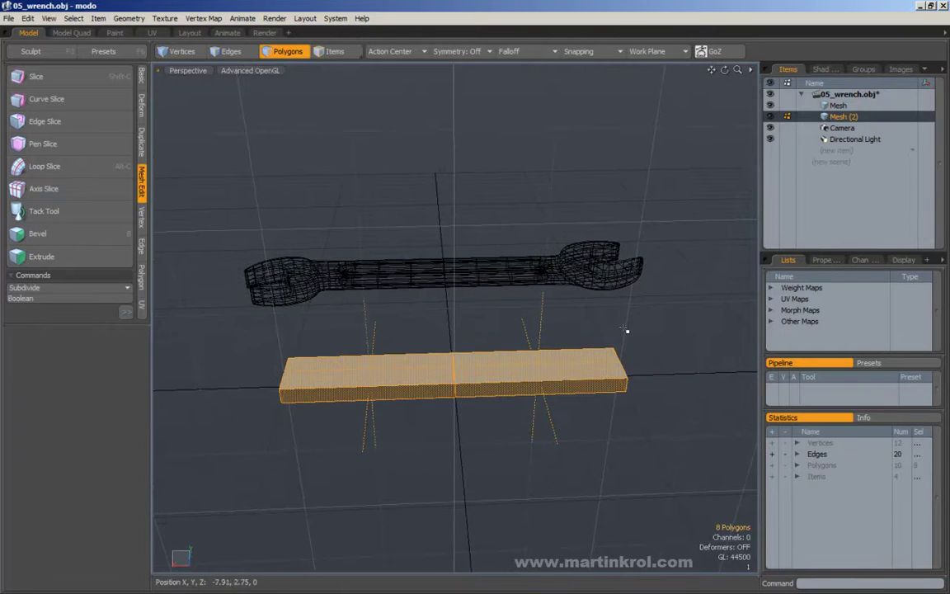
Lasso-select all polygons of the box's right half in the Perspective view and delete them.
{"action": "left_click_drag", "start_coordinate": [669, 305], "coordinate": [310, 325], "text": "alt"}
{"action": "right_click_drag", "start_coordinate": [205, 268], "coordinate": [494, 482]}
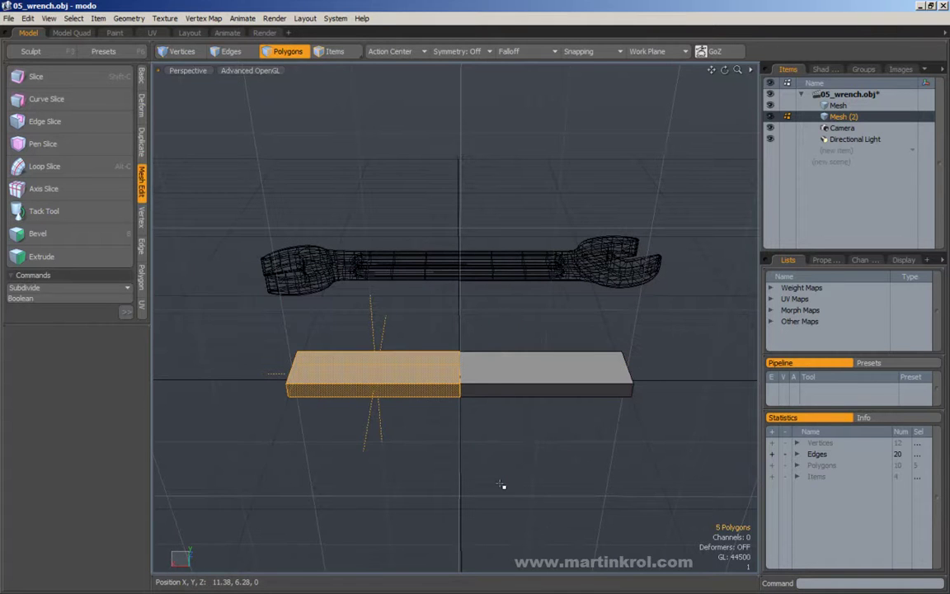
{"action": "right_click_drag", "start_coordinate": [208, 275], "coordinate": [334, 407]}
{"action": "left_click", "coordinate": [668, 312]}
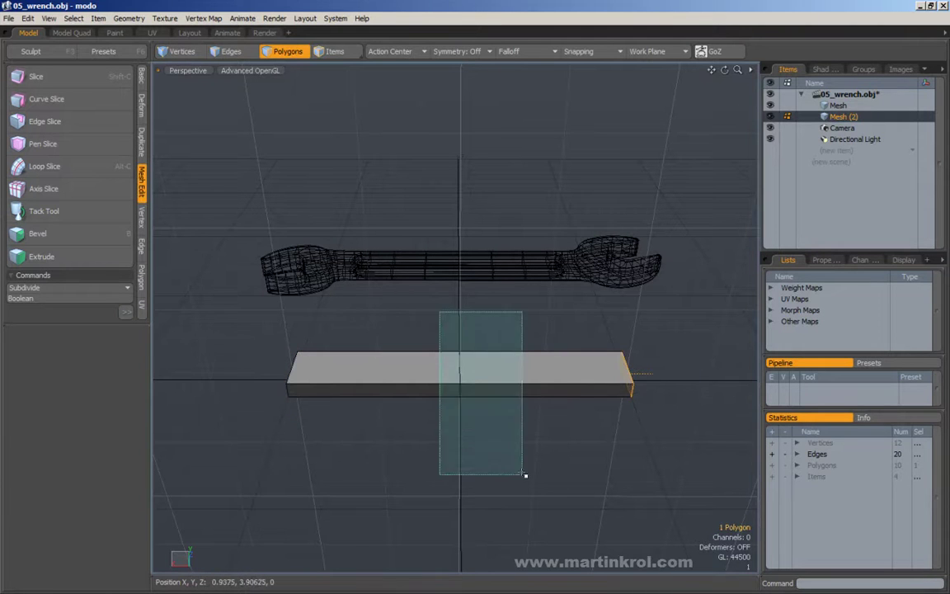
{"action": "middle_click_drag", "start_coordinate": [446, 374], "coordinate": [502, 368], "text": "alt"}
{"action": "middle_click_drag", "start_coordinate": [474, 276], "coordinate": [763, 519]}
{"action": "middle_click_drag", "start_coordinate": [665, 411], "coordinate": [657, 414], "text": "alt"}
{"action": "right_click_drag", "start_coordinate": [656, 414], "coordinate": [451, 312], "text": "alt"}
{"action": "key", "text": "Delete"}
{"action": "left_click_drag", "start_coordinate": [553, 415], "coordinate": [494, 350], "text": "alt"}
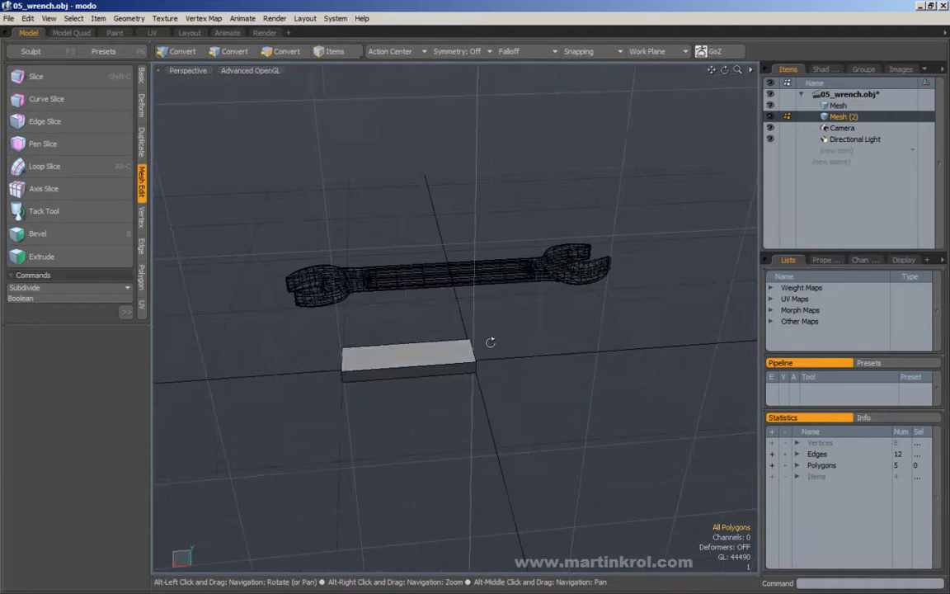
Select the remaining half of the box and mirror it across the X axis with the center at 0.
{"action": "double_click", "coordinate": [386, 356]}
{"action": "right_click", "coordinate": [387, 356]}
{"action": "left_click", "coordinate": [412, 379]}
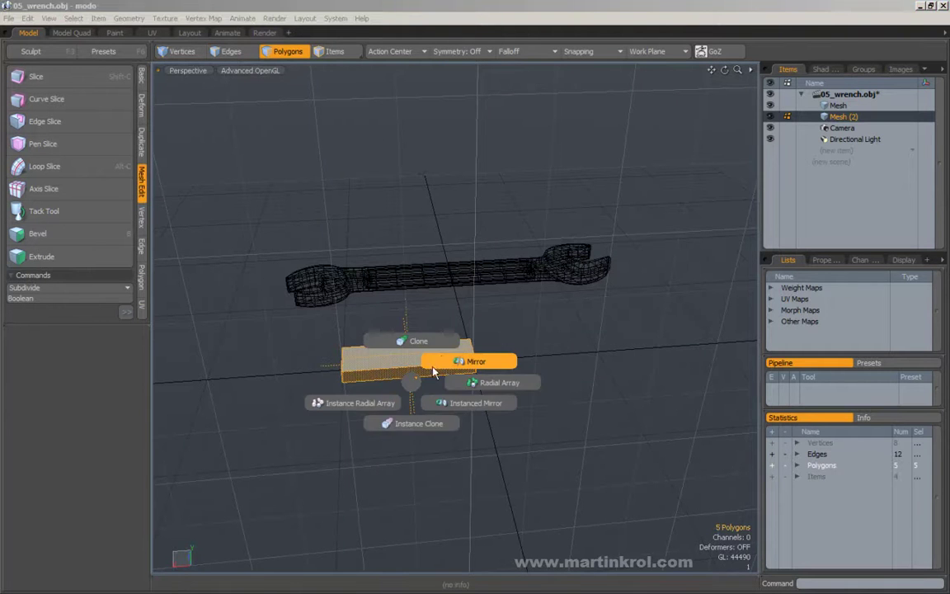
{"action": "left_click", "coordinate": [463, 363]}
{"action": "left_click", "coordinate": [474, 354]}
{"action": "left_click_drag", "start_coordinate": [483, 354], "coordinate": [462, 379]}
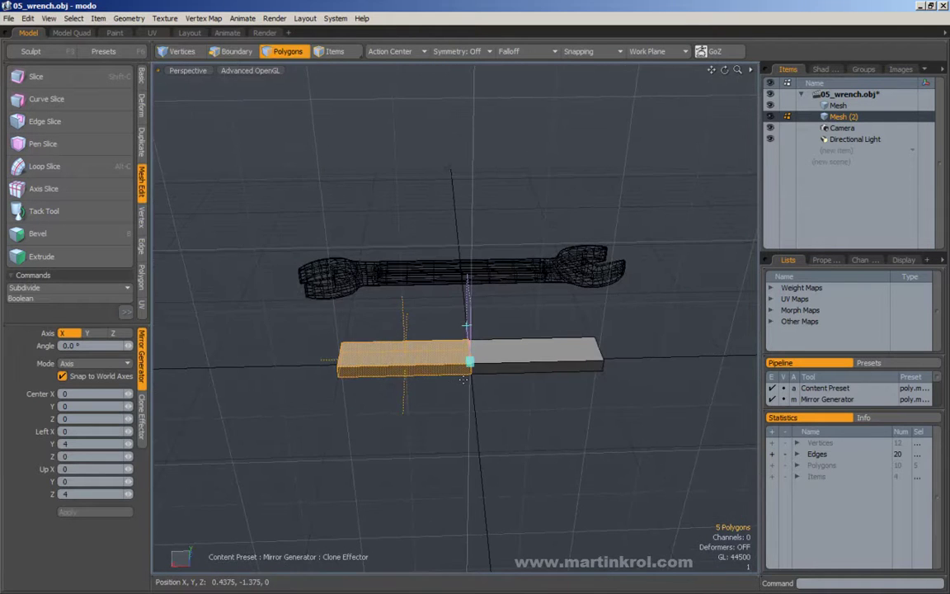
{"action": "key", "text": "space"}
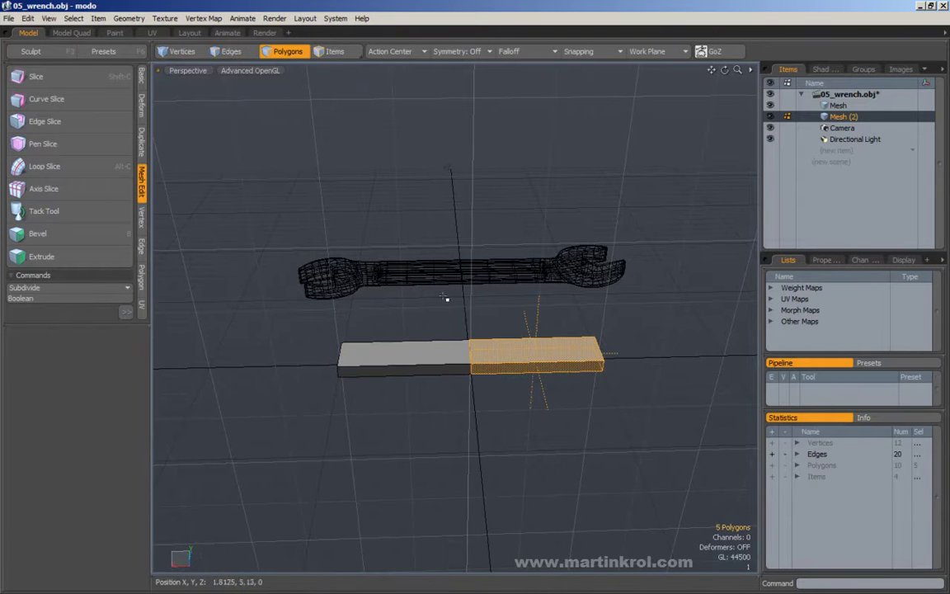
{"action": "left_click", "coordinate": [460, 334]}
{"action": "left_click_drag", "start_coordinate": [457, 333], "coordinate": [521, 441], "text": "alt"}
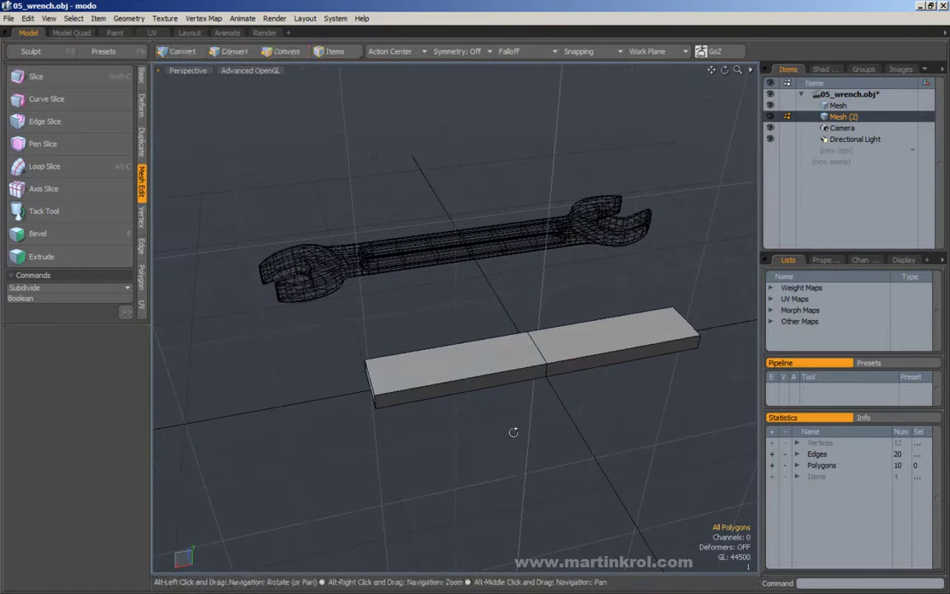
{"action": "key", "text": "ctrl+space"}
{"action": "left_click", "coordinate": [591, 382]}
{"action": "left_click", "coordinate": [592, 402]}
{"action": "key", "text": "ctrl+space"}
{"action": "left_click", "coordinate": [591, 404]}
{"action": "left_click", "coordinate": [591, 406]}
{"action": "left_click_drag", "start_coordinate": [591, 406], "coordinate": [511, 380], "text": "alt"}
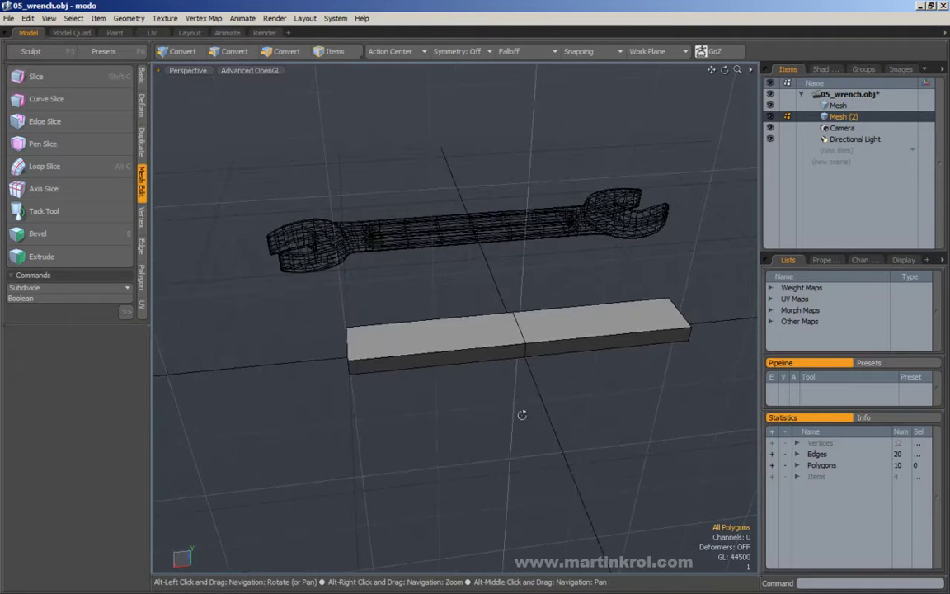
{"action": "left_click_drag", "start_coordinate": [529, 419], "coordinate": [528, 394], "text": "alt"}
{"action": "left_click_drag", "start_coordinate": [328, 314], "coordinate": [401, 322], "text": "alt+shift"}
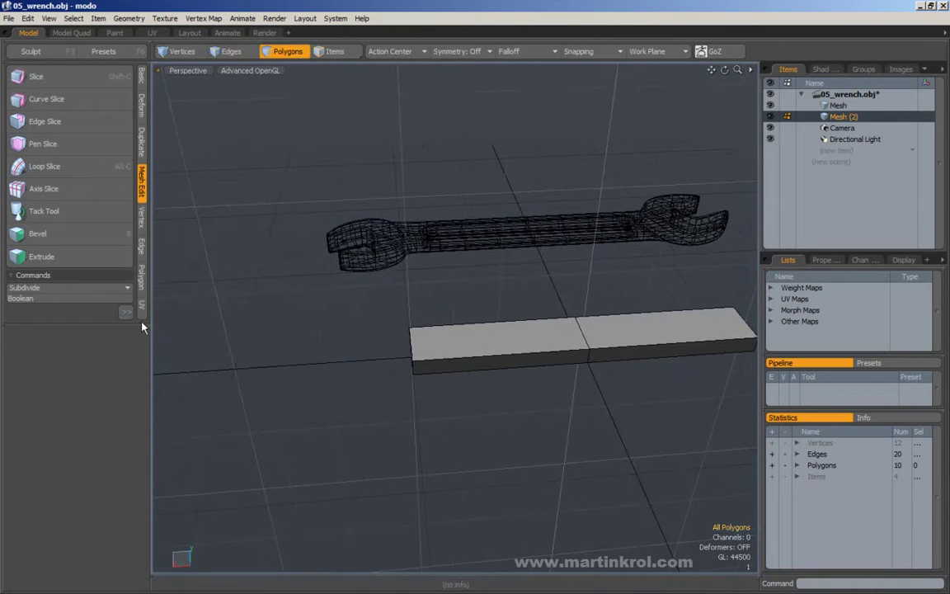
{"action": "left_click_drag", "start_coordinate": [522, 274], "coordinate": [434, 287], "text": "alt"}
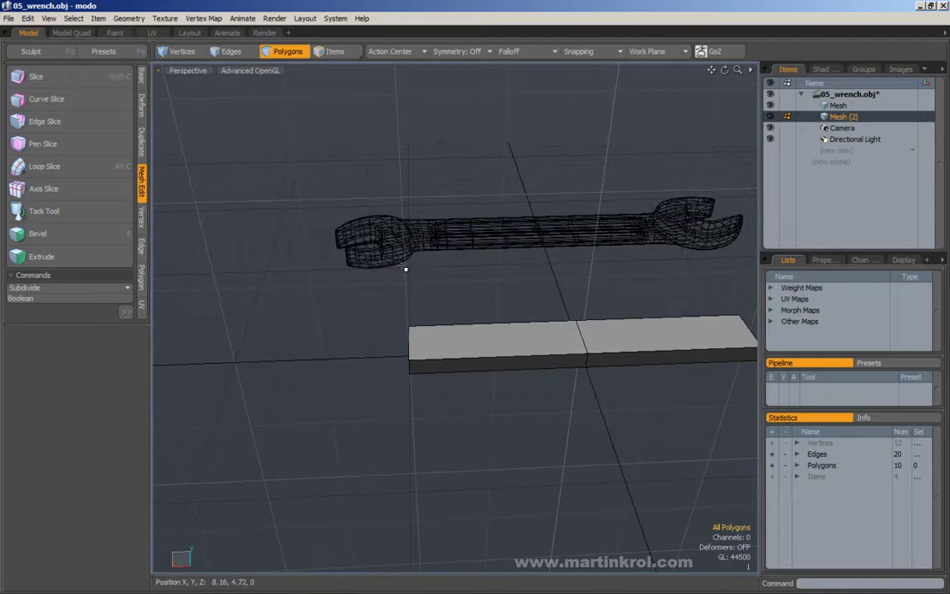
Move the box's left end polygon in Perspective by -0.375 along X, and deselect it in the Top view.
{"action": "scroll", "coordinate": [391, 283], "scroll_direction": "up", "scroll_amount": 2}
{"action": "left_click", "coordinate": [413, 379]}
{"action": "left_click_drag", "start_coordinate": [413, 385], "coordinate": [445, 377], "text": "alt"}
{"action": "key", "text": "w"}
{"action": "left_click_drag", "start_coordinate": [382, 360], "coordinate": [416, 354], "text": "ctrl+alt"}
{"action": "right_click_drag", "start_coordinate": [416, 353], "coordinate": [554, 294], "text": "alt"}
{"action": "left_click_drag", "start_coordinate": [555, 294], "coordinate": [575, 301], "text": "alt"}
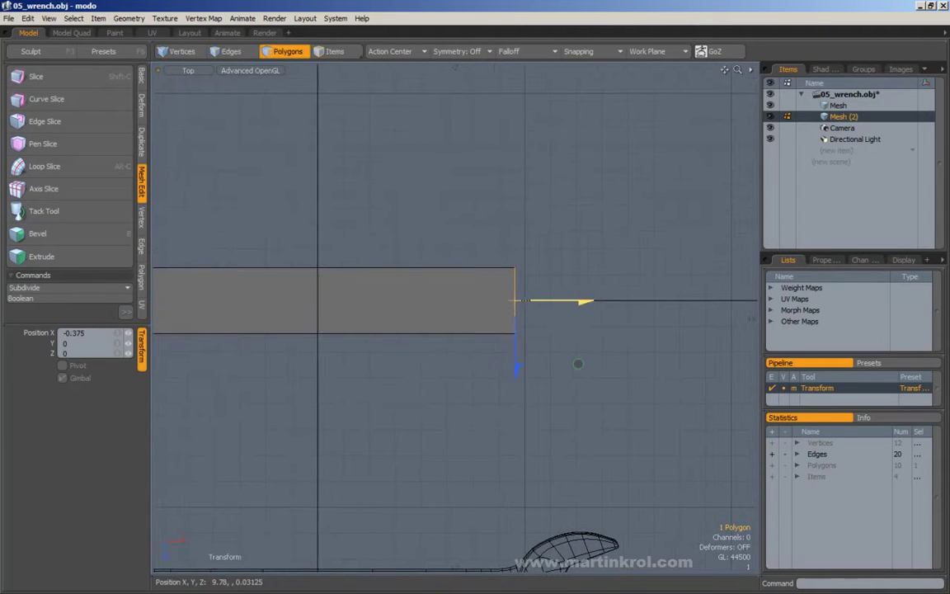
{"action": "left_click_drag", "start_coordinate": [578, 364], "coordinate": [579, 348], "text": "alt+shift"}
{"action": "key", "text": "space"}
{"action": "left_click", "coordinate": [605, 278]}
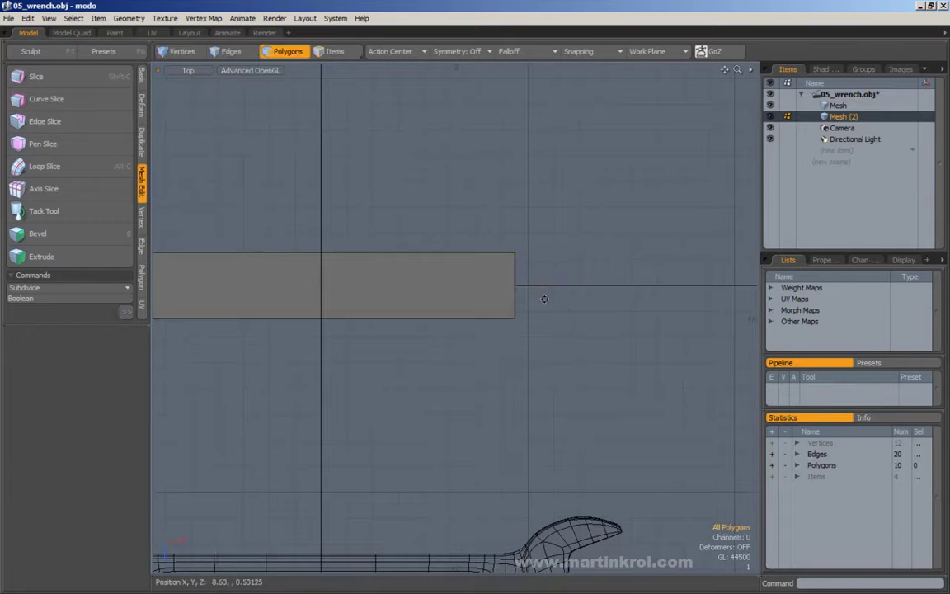
Lasso-select the box's end polygon in the Top view and bevel it outward with Shift 2 and Inset 0.
{"action": "right_click_drag", "start_coordinate": [538, 289], "coordinate": [530, 308], "text": "alt"}
{"action": "left_click_drag", "start_coordinate": [531, 307], "coordinate": [515, 286], "text": "alt"}
{"action": "right_click_drag", "start_coordinate": [471, 204], "coordinate": [562, 352]}
{"action": "left_click_drag", "start_coordinate": [551, 322], "coordinate": [537, 337], "text": "alt"}
{"action": "right_click_drag", "start_coordinate": [448, 193], "coordinate": [532, 320]}
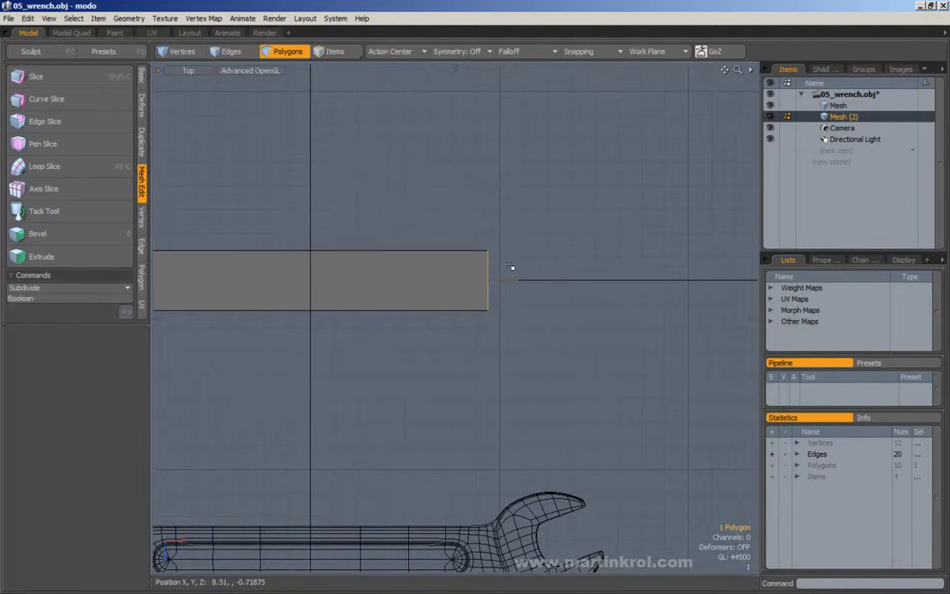
{"action": "left_click_drag", "start_coordinate": [523, 270], "coordinate": [502, 277], "text": "alt"}
{"action": "left_click", "coordinate": [45, 234]}
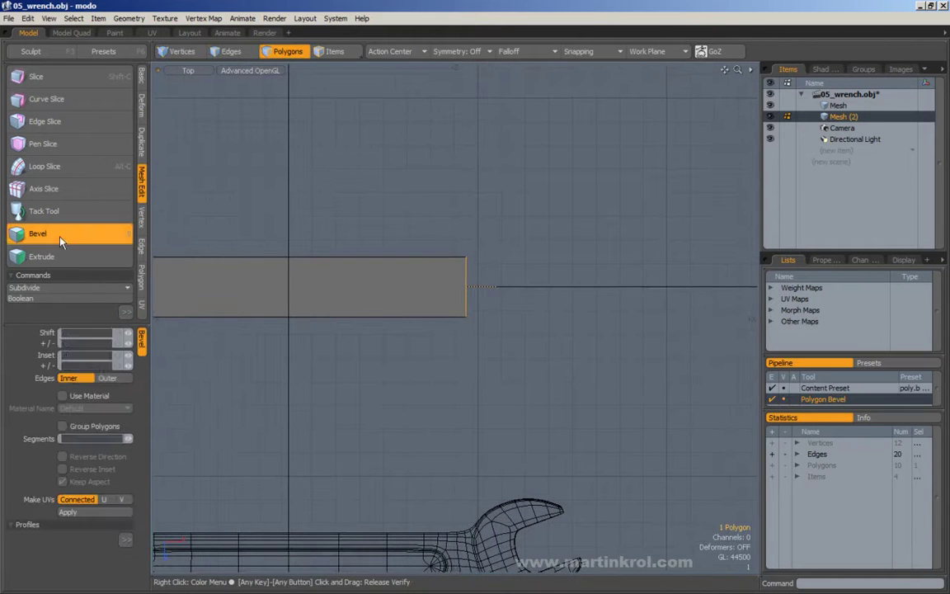
{"action": "left_click_drag", "start_coordinate": [491, 282], "coordinate": [531, 285]}
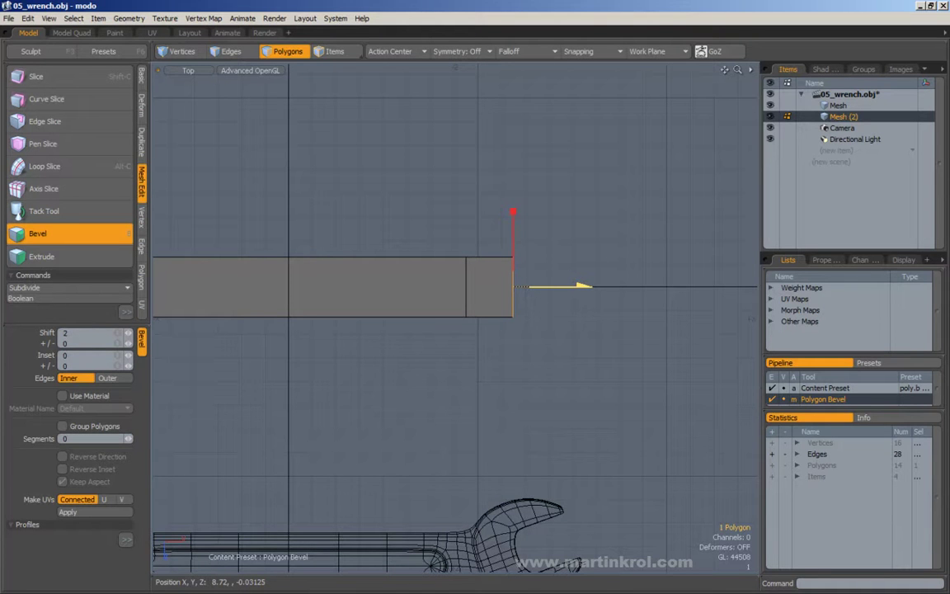
{"action": "left_click_drag", "start_coordinate": [545, 254], "coordinate": [541, 264], "text": "alt"}
{"action": "key", "text": "space"}
Select the two side polygons of the new end segment and bevel them outward to form a T-shaped head.
{"action": "mouse_move", "coordinate": [386, 208]}
{"action": "right_mouse_down"}
{"action": "mouse_move", "coordinate": [504, 291]}
{"action": "mouse_move", "coordinate": [443, 299]}
{"action": "right_mouse_up"}
{"action": "left_click_drag", "start_coordinate": [519, 308], "coordinate": [513, 319], "text": "alt"}
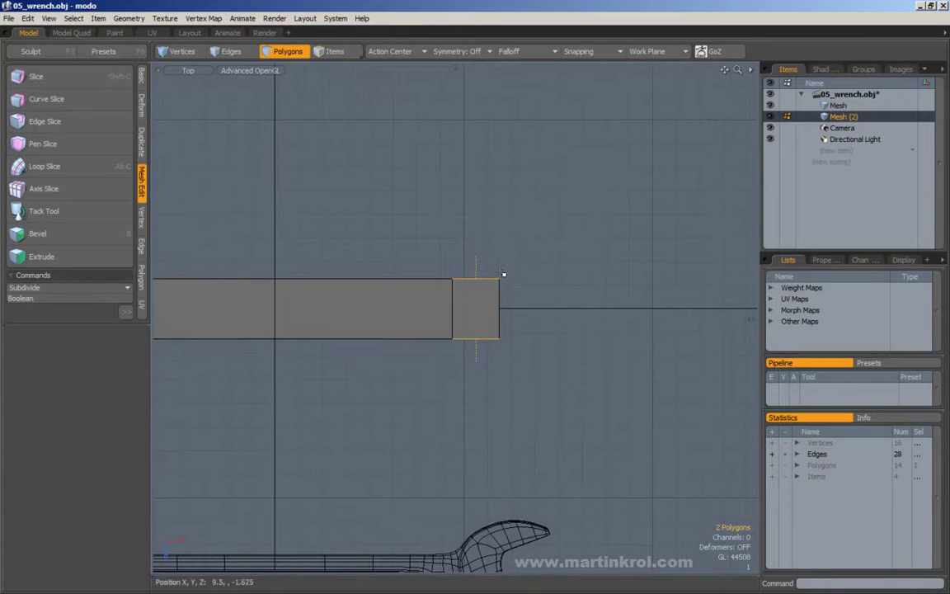
{"action": "left_click_drag", "start_coordinate": [499, 261], "coordinate": [509, 277], "text": "alt"}
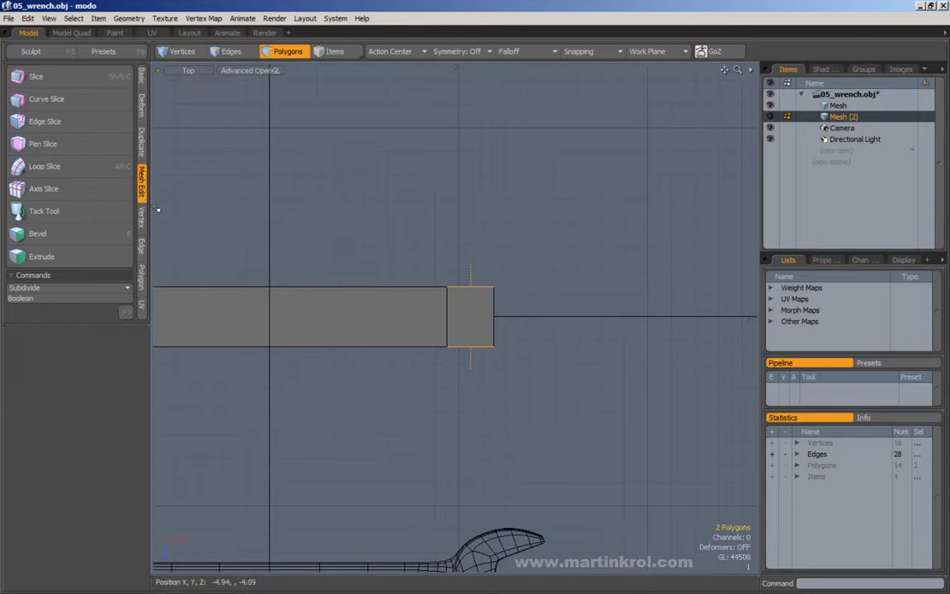
{"action": "left_click", "coordinate": [64, 233]}
{"action": "left_click_drag", "start_coordinate": [470, 393], "coordinate": [436, 393]}
{"action": "left_click_drag", "start_coordinate": [399, 314], "coordinate": [361, 303], "text": "alt"}
{"action": "key", "text": "space"}
{"action": "left_click", "coordinate": [530, 216]}
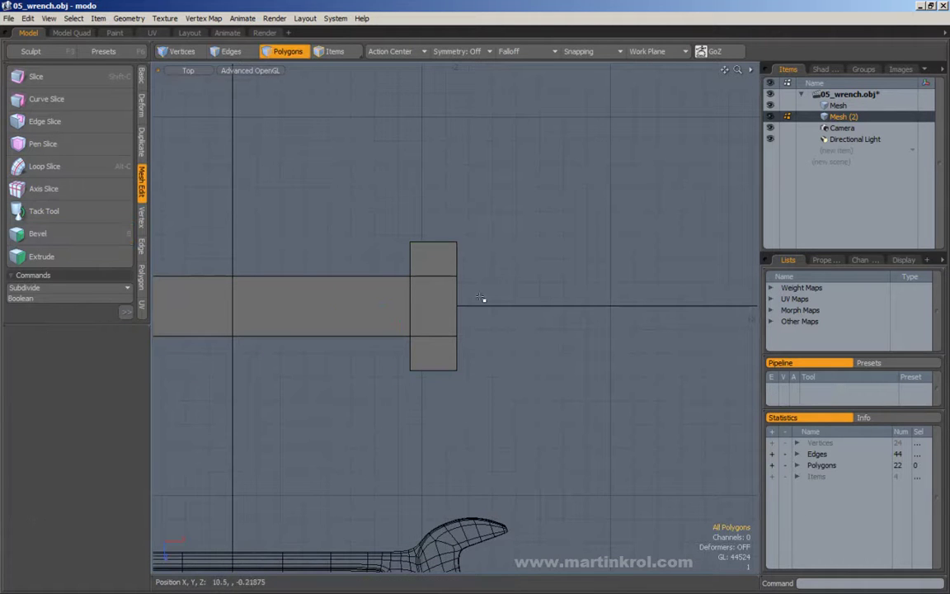
{"action": "right_click_drag", "start_coordinate": [430, 264], "coordinate": [489, 356]}
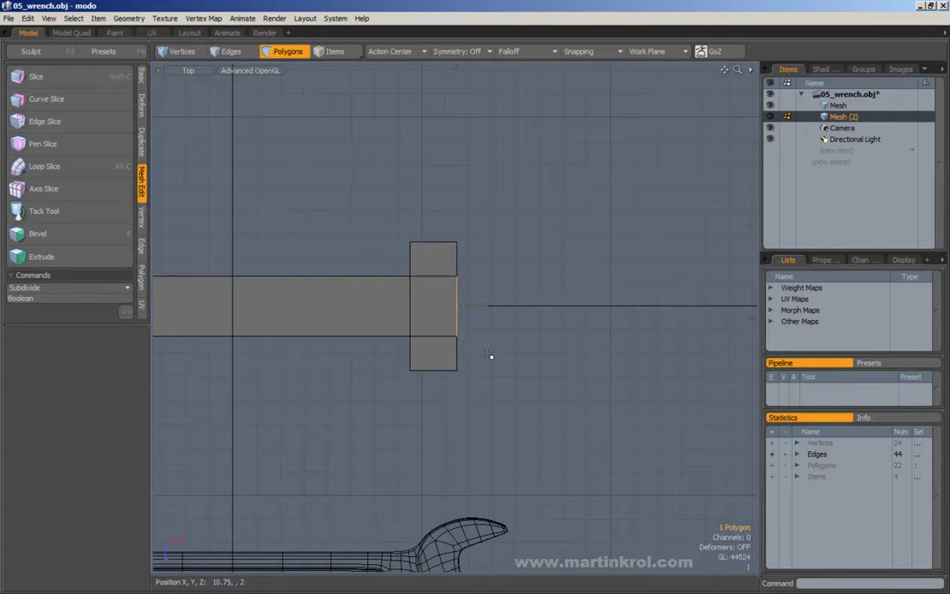
{"action": "left_click", "coordinate": [536, 309]}
{"action": "mouse_move", "coordinate": [372, 213]}
{"action": "right_mouse_down"}
{"action": "mouse_move", "coordinate": [435, 239]}
{"action": "mouse_move", "coordinate": [485, 241]}
{"action": "right_mouse_up"}
{"action": "mouse_move", "coordinate": [412, 237]}
{"action": "right_mouse_down"}
{"action": "mouse_move", "coordinate": [498, 339]}
{"action": "mouse_move", "coordinate": [488, 332]}
{"action": "right_mouse_up"}
{"action": "right_click_drag", "start_coordinate": [376, 357], "coordinate": [482, 373]}
{"action": "mouse_move", "coordinate": [451, 217]}
{"action": "right_mouse_down"}
{"action": "mouse_move", "coordinate": [489, 315]}
{"action": "mouse_move", "coordinate": [507, 411]}
{"action": "right_mouse_up"}
{"action": "left_click", "coordinate": [429, 215]}
{"action": "right_click_drag", "start_coordinate": [360, 216], "coordinate": [554, 326]}
{"action": "right_click_drag", "start_coordinate": [261, 216], "coordinate": [593, 394]}
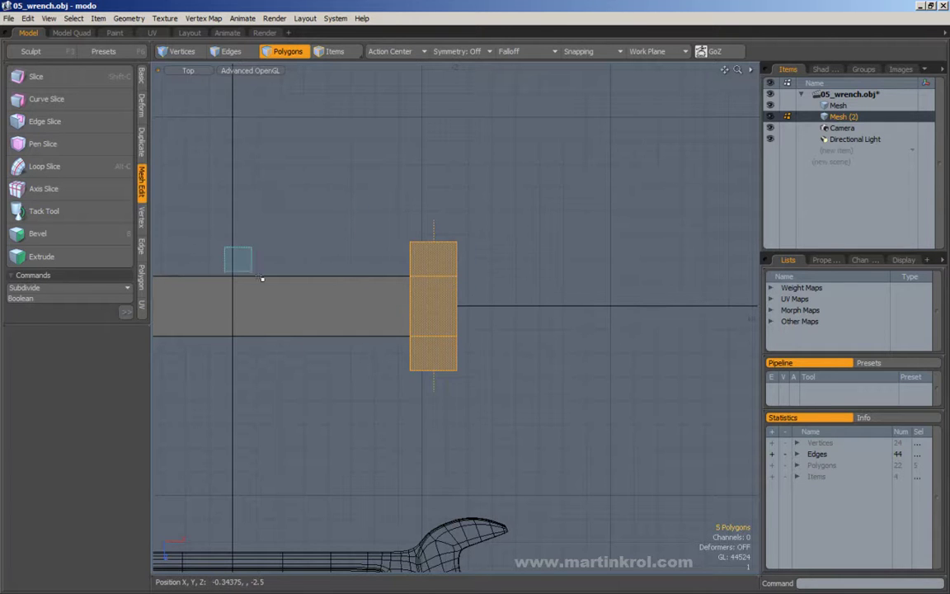
{"action": "right_click_drag", "start_coordinate": [225, 250], "coordinate": [482, 333]}
{"action": "right_click_drag", "start_coordinate": [194, 242], "coordinate": [590, 359]}
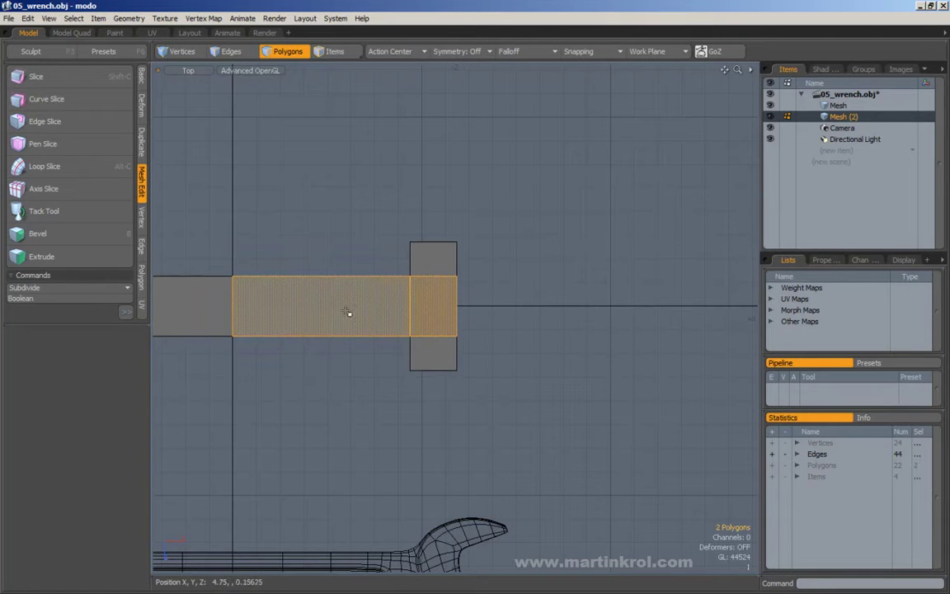
{"action": "left_click", "coordinate": [487, 280]}
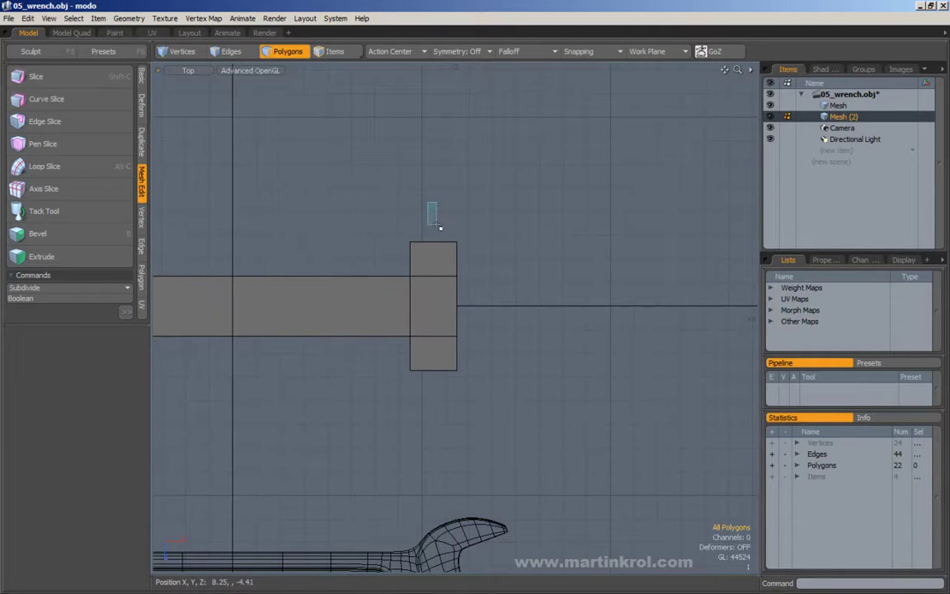
{"action": "key", "text": "KP_Decimal"}
{"action": "mouse_move", "coordinate": [540, 405]}
{"action": "left_mouse_down", "text": "alt"}
{"action": "mouse_move", "coordinate": [486, 332]}
{"action": "mouse_move", "coordinate": [428, 294]}
{"action": "left_mouse_up", "text": "alt"}
{"action": "right_click_drag", "start_coordinate": [426, 292], "coordinate": [474, 384]}
{"action": "key", "text": "KP_7"}
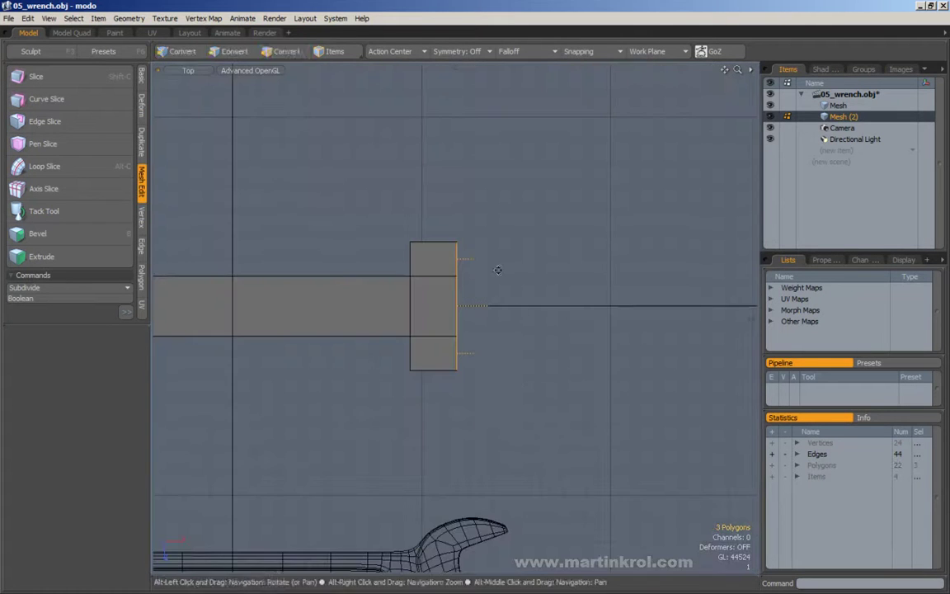
{"action": "left_click", "coordinate": [470, 212]}
{"action": "right_click_drag", "start_coordinate": [439, 206], "coordinate": [536, 390]}
Select the middle polygon on the head's end face and scale it narrower along Z.
{"action": "right_click_drag", "start_coordinate": [435, 257], "coordinate": [499, 346]}
{"action": "left_click_drag", "start_coordinate": [498, 313], "coordinate": [487, 323], "text": "alt"}
{"action": "key", "text": "r"}
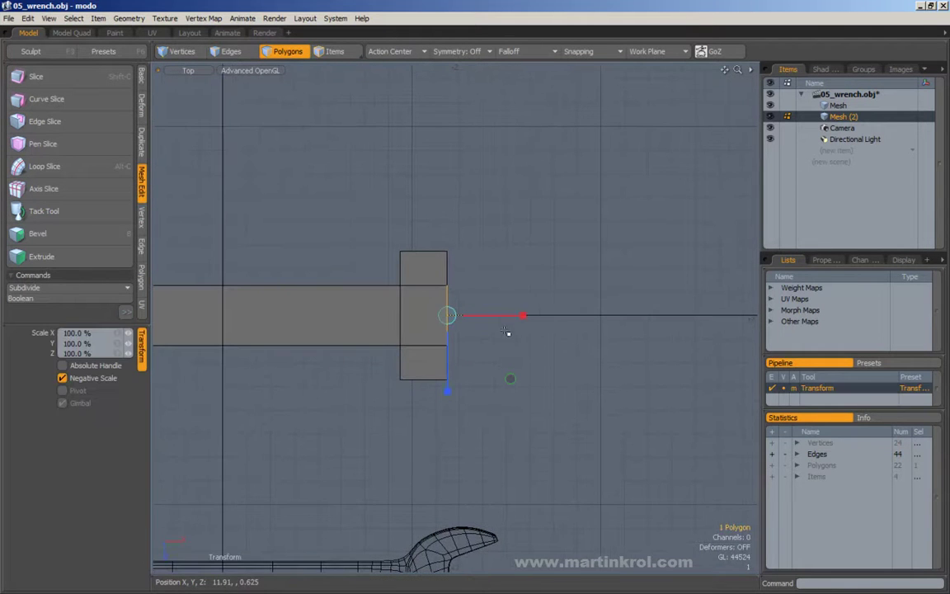
{"action": "left_click", "coordinate": [141, 78]}
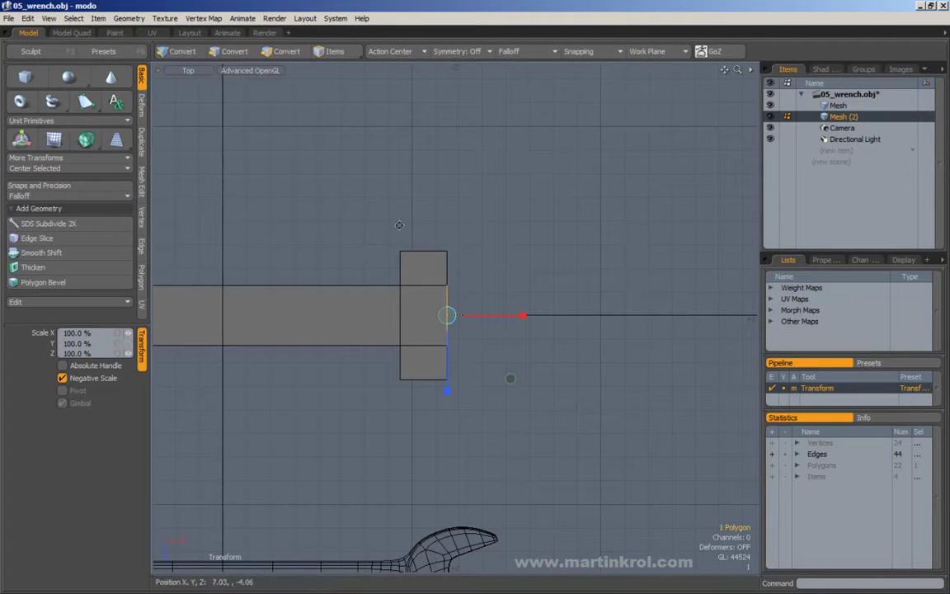
{"action": "left_click_drag", "start_coordinate": [490, 343], "coordinate": [467, 338], "text": "alt"}
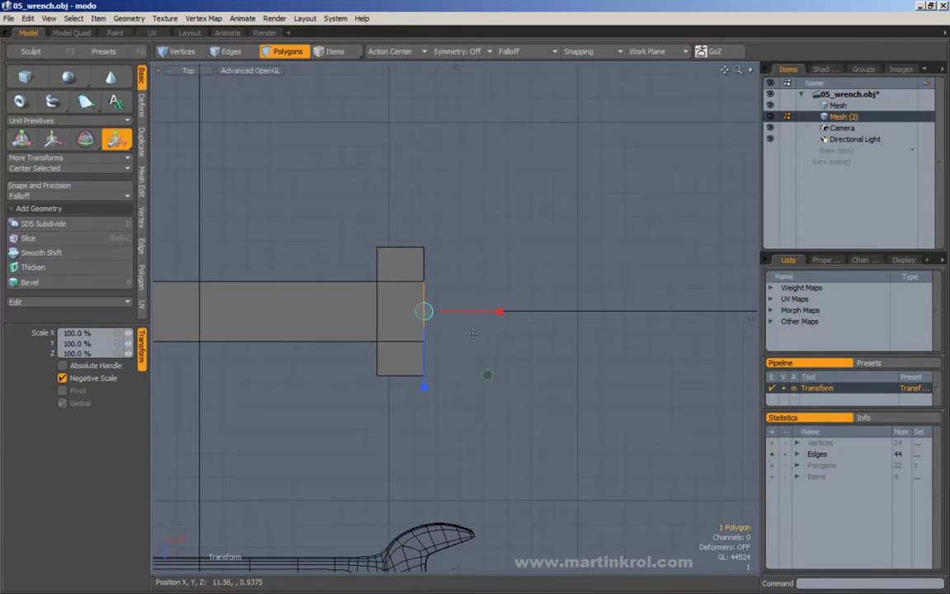
{"action": "left_click_drag", "start_coordinate": [424, 385], "coordinate": [424, 367]}
{"action": "key", "text": "space"}
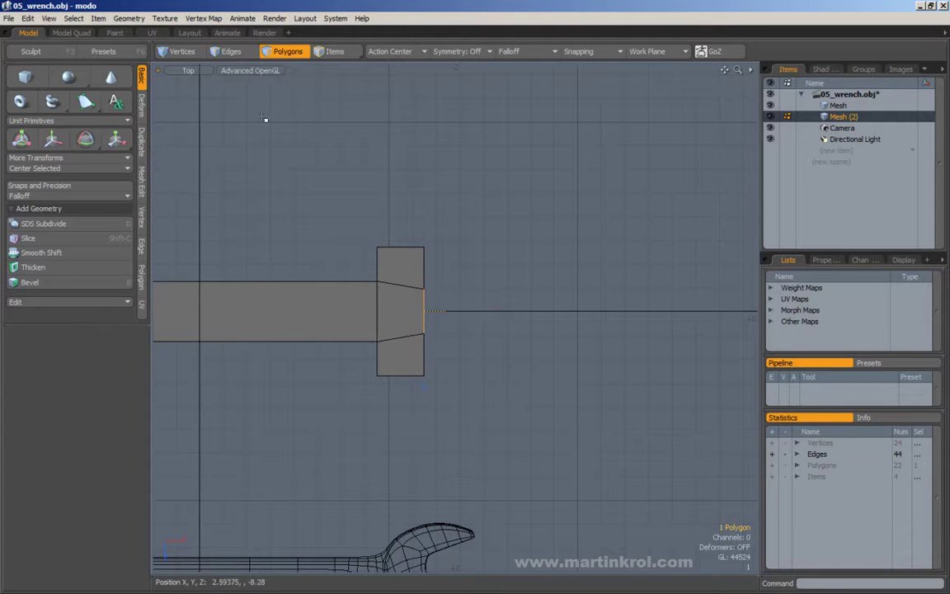
In Vertices mode, select the head's outer corner vertices on the handle side and scale them inward along Z to taper the head.
{"action": "left_click", "coordinate": [175, 52]}
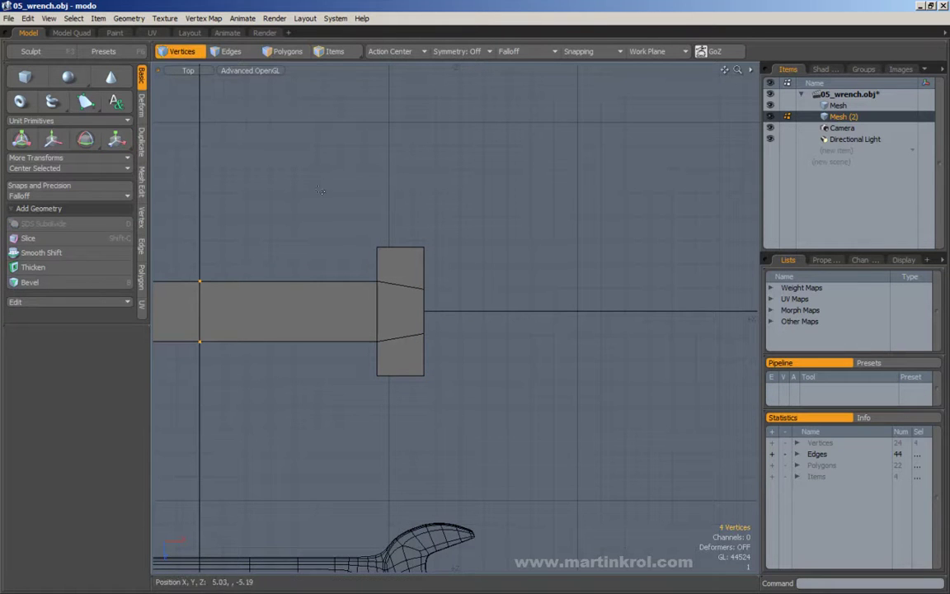
{"action": "left_click_drag", "start_coordinate": [338, 203], "coordinate": [372, 250]}
{"action": "mouse_move", "coordinate": [365, 356]}
{"action": "left_mouse_down", "text": "shift"}
{"action": "mouse_move", "coordinate": [397, 389]}
{"action": "mouse_move", "coordinate": [376, 362]}
{"action": "left_mouse_up", "text": "shift"}
{"action": "key", "text": "y"}
{"action": "key", "text": "space"}
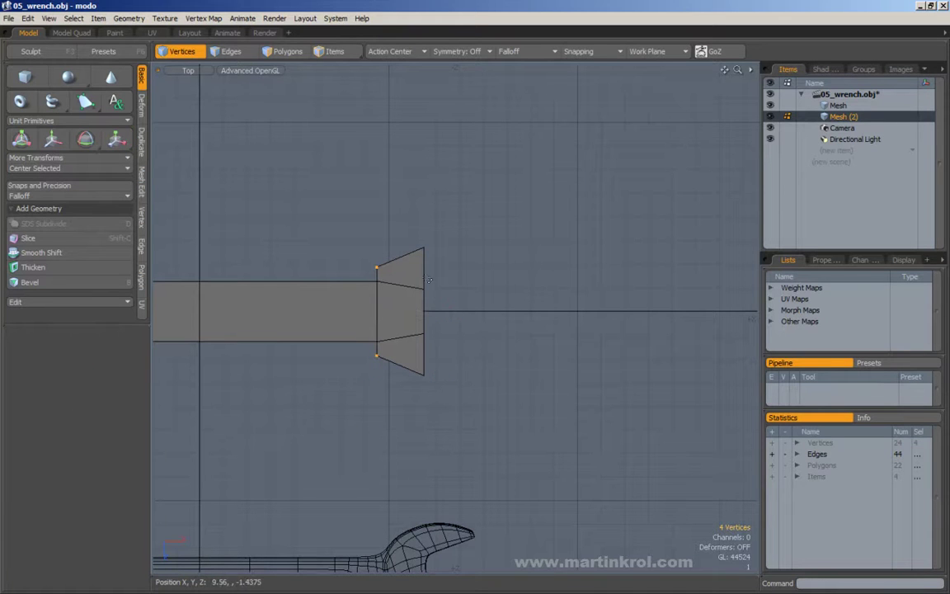
In Polygons mode, select the two outer polygons on the head's end face and bevel them outward to form the jaws.
{"action": "left_click", "coordinate": [292, 52]}
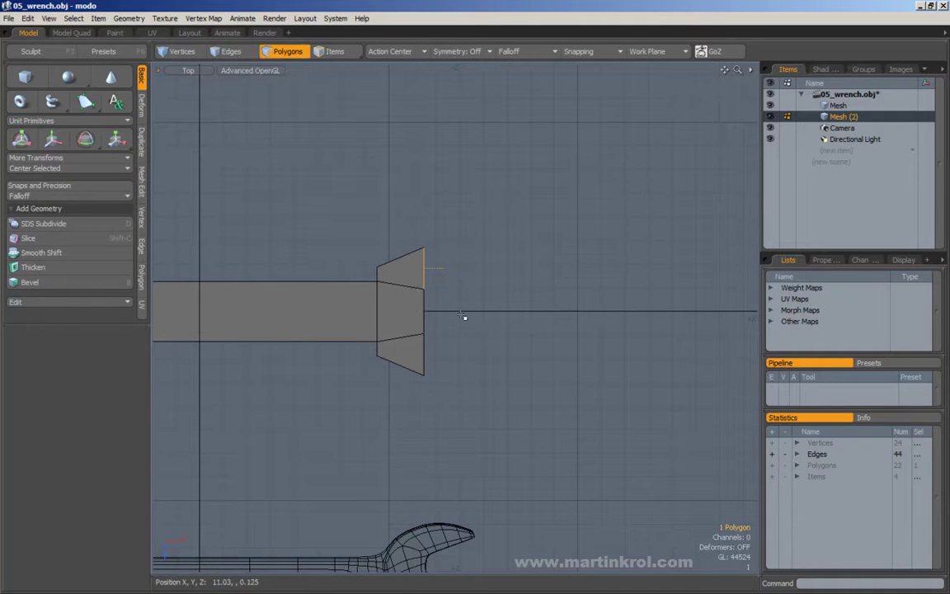
{"action": "left_click", "coordinate": [424, 351], "text": "shift"}
{"action": "left_click", "coordinate": [424, 269]}
{"action": "left_click", "coordinate": [424, 353], "text": "shift"}
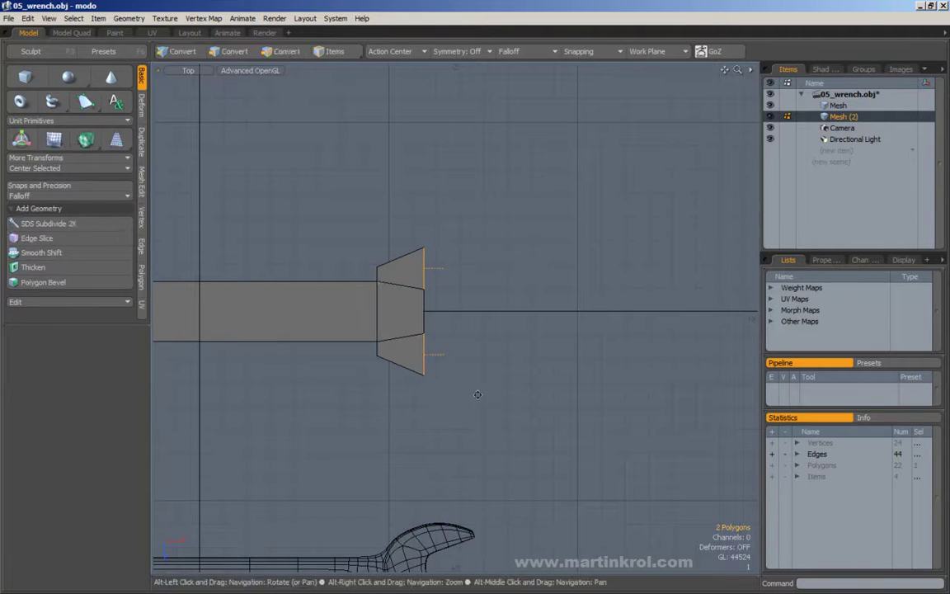
{"action": "left_click_drag", "start_coordinate": [476, 394], "coordinate": [449, 387], "text": "alt"}
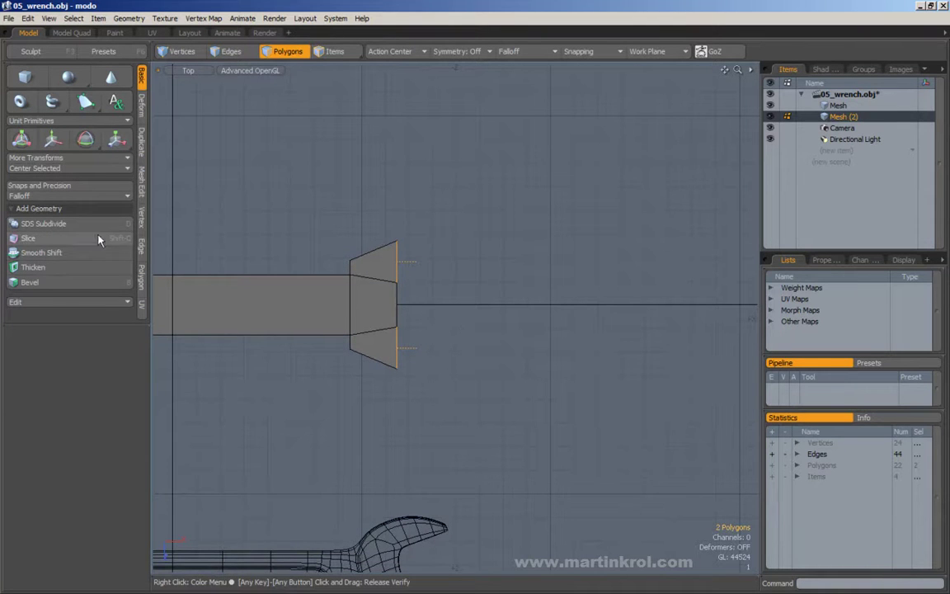
{"action": "left_click", "coordinate": [42, 282]}
{"action": "left_click_drag", "start_coordinate": [430, 308], "coordinate": [504, 307]}
{"action": "right_click_drag", "start_coordinate": [504, 304], "coordinate": [463, 302], "text": "alt"}
{"action": "left_click_drag", "start_coordinate": [463, 303], "coordinate": [474, 297], "text": "alt"}
{"action": "right_click_drag", "start_coordinate": [474, 297], "coordinate": [500, 298], "text": "alt"}
{"action": "left_click_drag", "start_coordinate": [536, 304], "coordinate": [522, 301]}
{"action": "key", "text": "space"}
{"action": "left_click", "coordinate": [541, 246]}
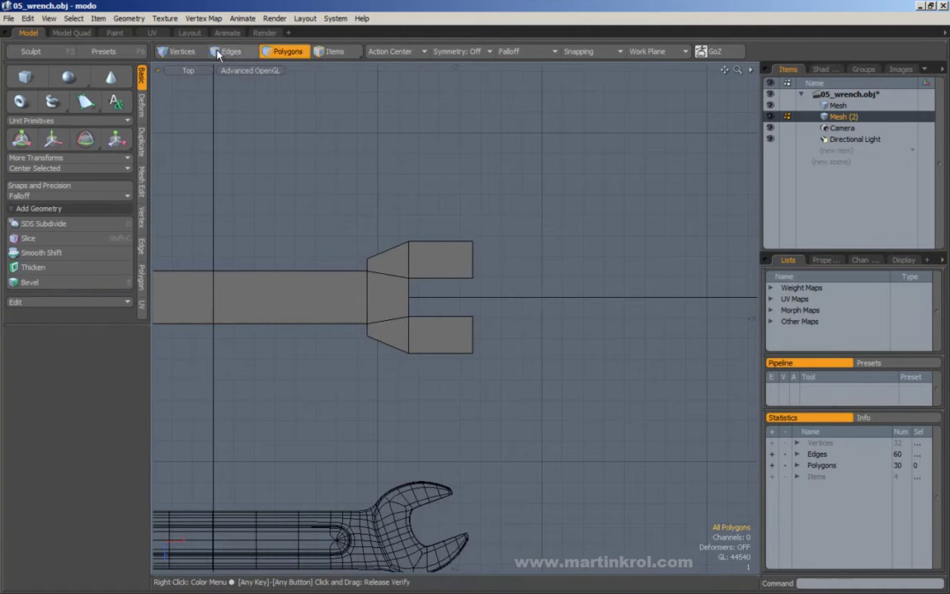
In Vertices mode, lasso-select the outer corner vertices at both jaw tips and scale them inward along Z to taper the jaws.
{"action": "left_click", "coordinate": [198, 51]}
{"action": "middle_click_drag", "start_coordinate": [474, 238], "coordinate": [481, 247]}
{"action": "middle_click_drag", "start_coordinate": [456, 338], "coordinate": [475, 360], "text": "shift"}
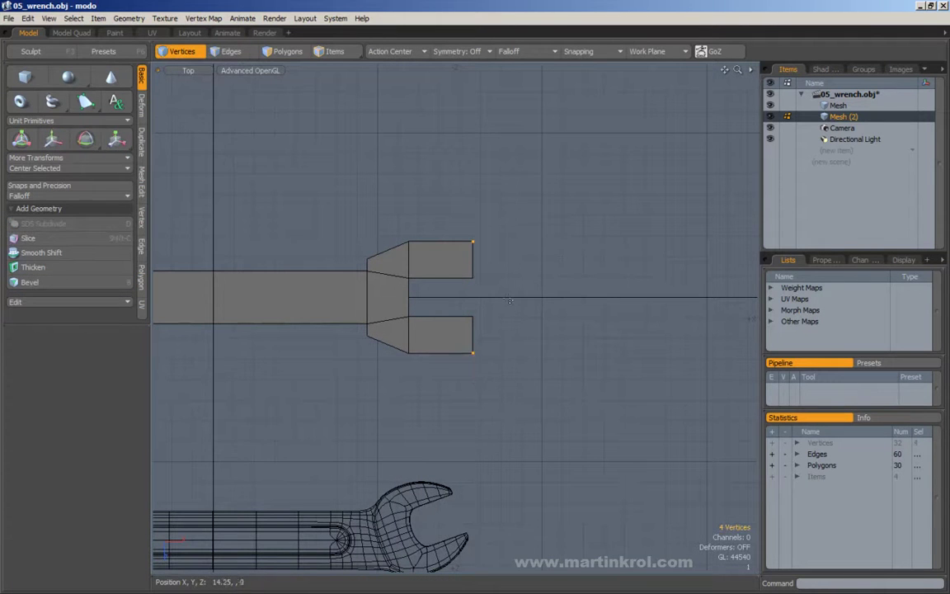
{"action": "key", "text": "r"}
{"action": "mouse_move", "coordinate": [477, 345]}
{"action": "left_mouse_down"}
{"action": "mouse_move", "coordinate": [476, 324]}
{"action": "mouse_move", "coordinate": [472, 336]}
{"action": "left_mouse_up"}
Lasso-select the front vertices of the head and jaws and move them along X away from the handle to lengthen the head.
{"action": "key", "text": "w"}
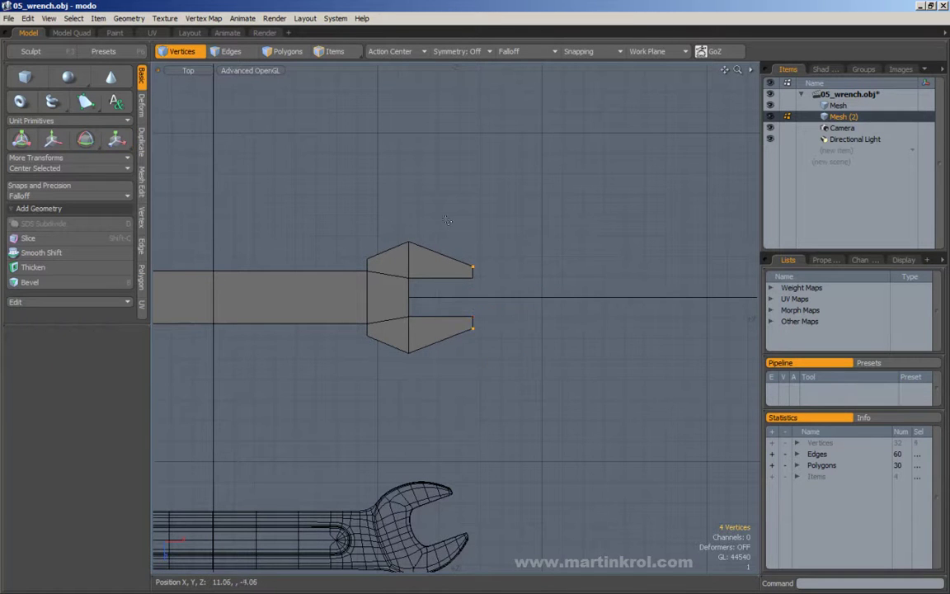
{"action": "left_click_drag", "start_coordinate": [492, 297], "coordinate": [497, 298]}
{"action": "key", "text": "space"}
{"action": "middle_click_drag", "start_coordinate": [517, 161], "coordinate": [377, 447]}
{"action": "key", "text": "w"}
{"action": "left_click_drag", "start_coordinate": [468, 302], "coordinate": [531, 294]}
{"action": "key", "text": "space"}
{"action": "left_click", "coordinate": [534, 280]}
{"action": "scroll", "coordinate": [535, 280], "scroll_direction": "down", "scroll_amount": 3, "text": "alt"}
{"action": "scroll", "coordinate": [503, 294], "scroll_direction": "up", "scroll_amount": 1, "text": "alt"}
{"action": "scroll", "coordinate": [529, 295], "scroll_direction": "up", "scroll_amount": 1}
{"action": "key", "text": "1"}
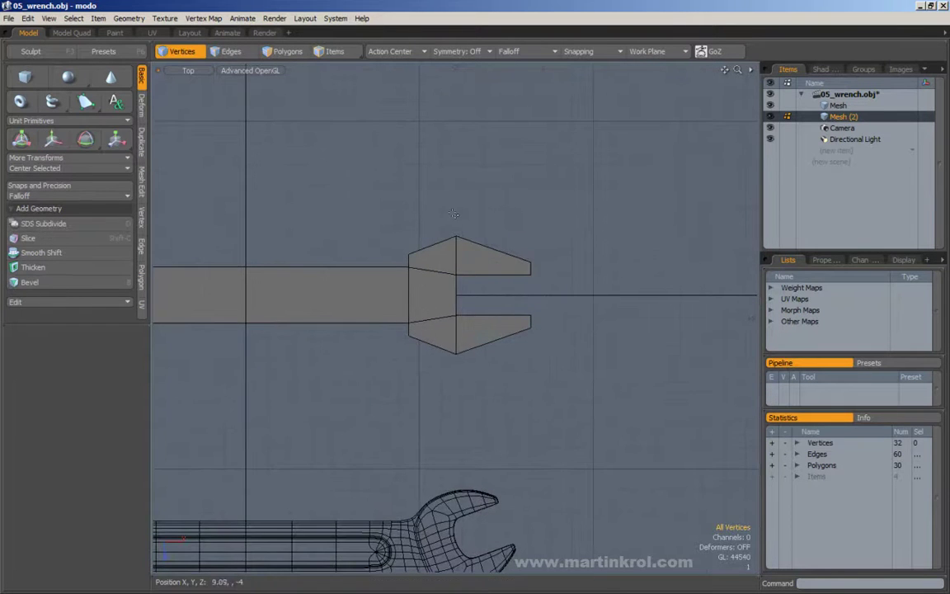
Reselect the front vertices of the jaws and move them back along X toward the handle to shorten the jaws.
{"action": "key", "text": "w"}
{"action": "key", "text": "space"}
{"action": "middle_click_drag", "start_coordinate": [499, 213], "coordinate": [567, 362]}
{"action": "key", "text": "w"}
{"action": "left_click_drag", "start_coordinate": [567, 299], "coordinate": [541, 323]}
{"action": "key", "text": "space"}
{"action": "left_click", "coordinate": [579, 320]}
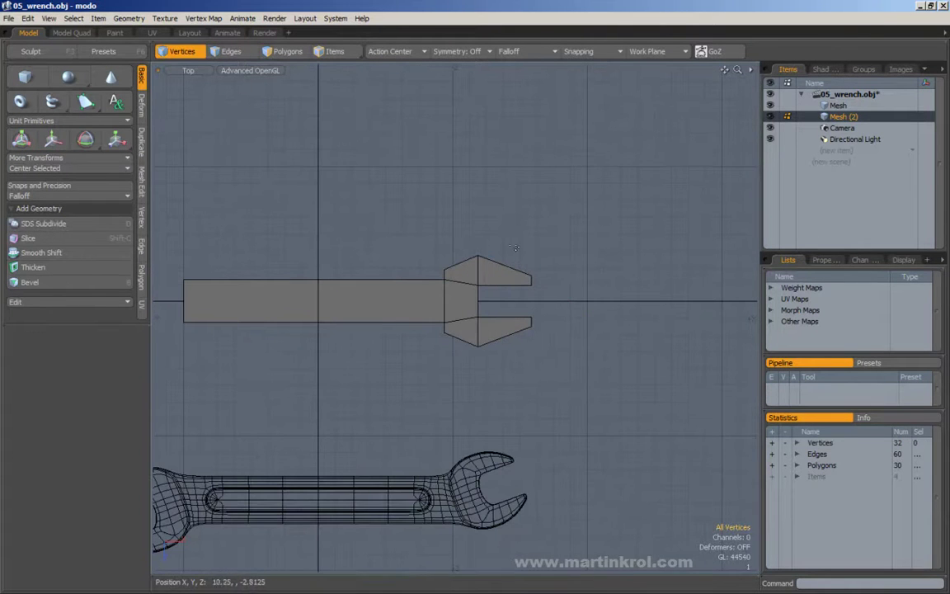
{"action": "left_click_drag", "start_coordinate": [434, 272], "coordinate": [382, 278], "text": "alt"}
{"action": "left_click_drag", "start_coordinate": [382, 278], "coordinate": [402, 282], "text": "ctrl+alt"}
{"action": "left_click_drag", "start_coordinate": [402, 283], "coordinate": [404, 258], "text": "alt"}
{"action": "middle_click_drag", "start_coordinate": [487, 235], "coordinate": [532, 335]}
{"action": "key", "text": "w"}
{"action": "left_click_drag", "start_coordinate": [528, 291], "coordinate": [554, 300]}
{"action": "key", "text": "space"}
{"action": "left_click", "coordinate": [569, 293]}
Lasso-select the outer vertices at the head's widest point and scale them outward along Z to widen the head.
{"action": "left_click_drag", "start_coordinate": [554, 301], "coordinate": [566, 299], "text": "alt"}
{"action": "left_click_drag", "start_coordinate": [515, 267], "coordinate": [547, 268], "text": "ctrl+alt"}
{"action": "right_click_drag", "start_coordinate": [438, 220], "coordinate": [441, 216]}
{"action": "key", "text": "y"}
{"action": "left_click_drag", "start_coordinate": [492, 370], "coordinate": [492, 378]}
{"action": "key", "text": "space"}
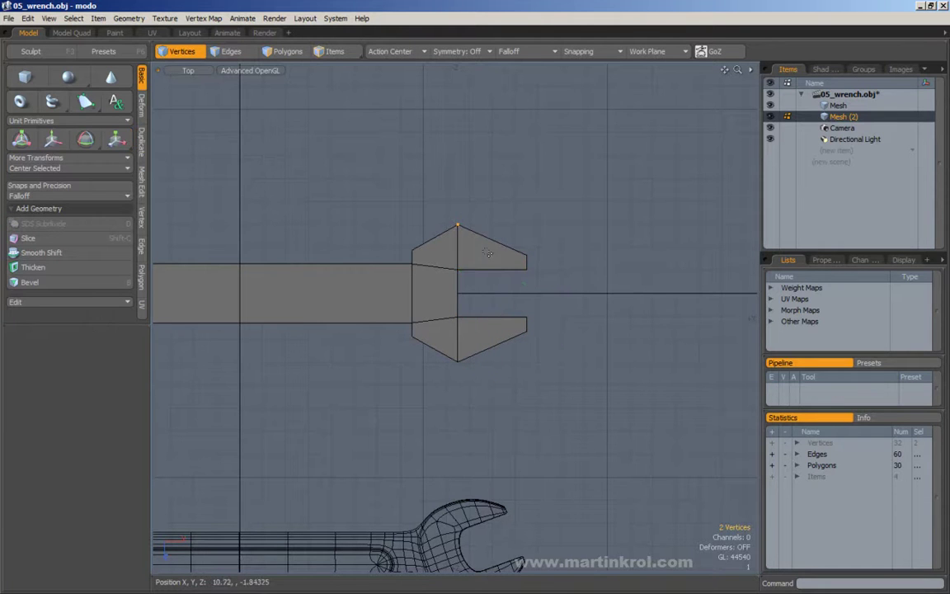
Try moving only the single picked vertex at the head's upper corner along Z, and undo the move.
{"action": "key", "text": "y"}
{"action": "key", "text": "space"}
{"action": "left_click", "coordinate": [457, 361], "text": "shift"}
{"action": "left_click", "coordinate": [457, 361]}
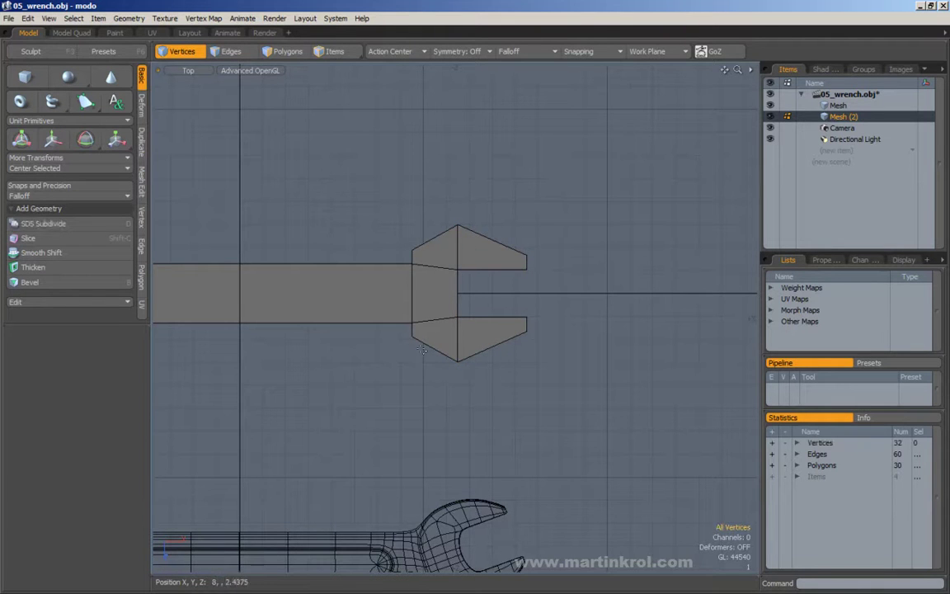
{"action": "left_click", "coordinate": [457, 226]}
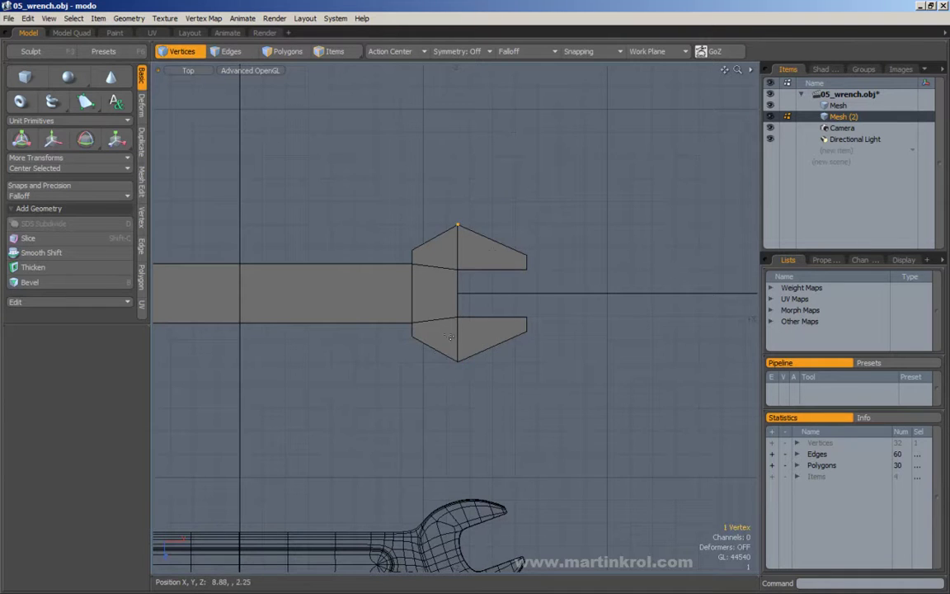
{"action": "left_click", "coordinate": [458, 225]}
{"action": "key", "text": "w"}
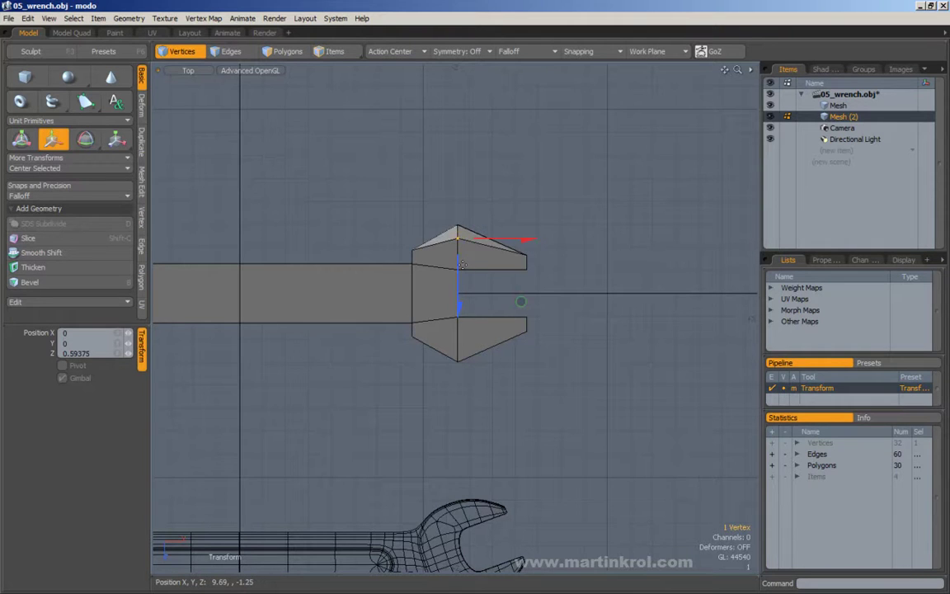
{"action": "key", "text": "ctrl+z"}
Lasso-select both stacked vertices at the head's upper corner and try moving them together along Z.
{"action": "key", "text": "q"}
{"action": "middle_click_drag", "start_coordinate": [431, 179], "coordinate": [460, 234]}
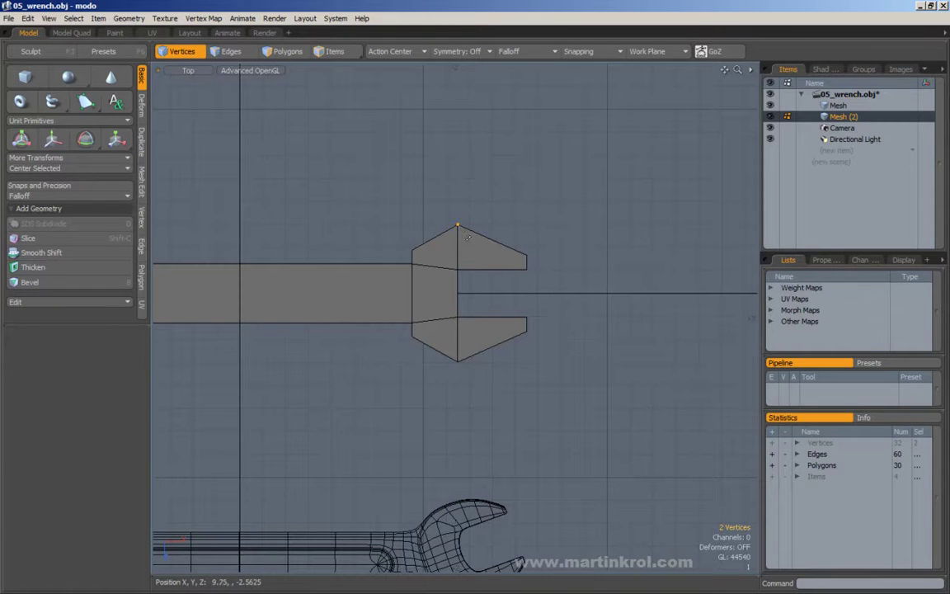
{"action": "key", "text": "y"}
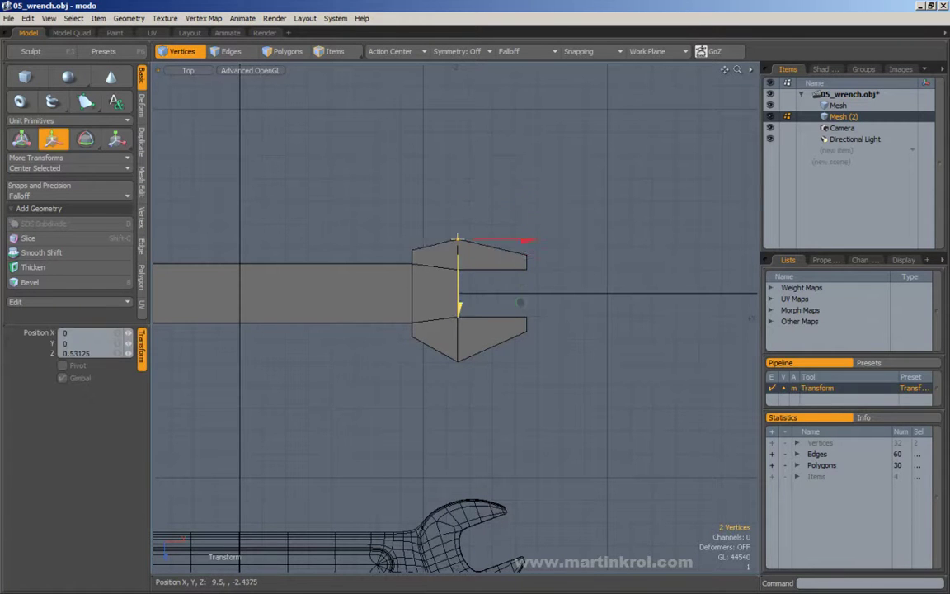
{"action": "key", "text": "space"}
{"action": "scroll", "coordinate": [495, 332], "scroll_direction": "down", "scroll_amount": 1}
{"action": "left_click_drag", "start_coordinate": [468, 291], "coordinate": [466, 282], "text": "alt"}
{"action": "left_click", "coordinate": [545, 307]}
In Edges mode, try to lasso-select the lengthwise edges of both jaws.
{"action": "left_click_drag", "start_coordinate": [544, 308], "coordinate": [505, 279], "text": "alt"}
{"action": "scroll", "coordinate": [526, 277], "scroll_direction": "up", "scroll_amount": 1}
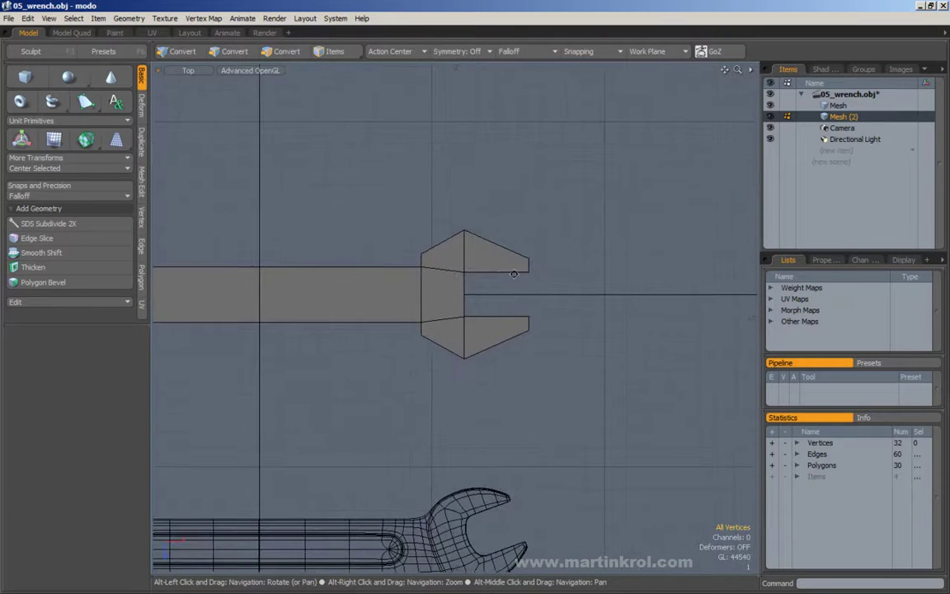
{"action": "mouse_move", "coordinate": [447, 327]}
{"action": "left_mouse_down", "text": "alt"}
{"action": "mouse_move", "coordinate": [479, 310]}
{"action": "mouse_move", "coordinate": [448, 320]}
{"action": "left_mouse_up", "text": "alt"}
{"action": "scroll", "coordinate": [447, 320], "scroll_direction": "up", "scroll_amount": 1}
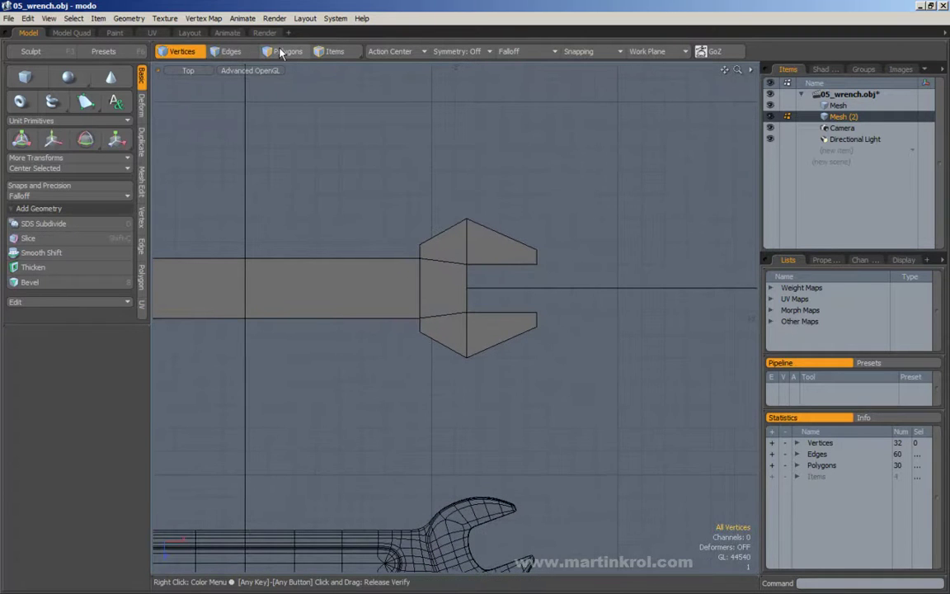
{"action": "left_click", "coordinate": [231, 52]}
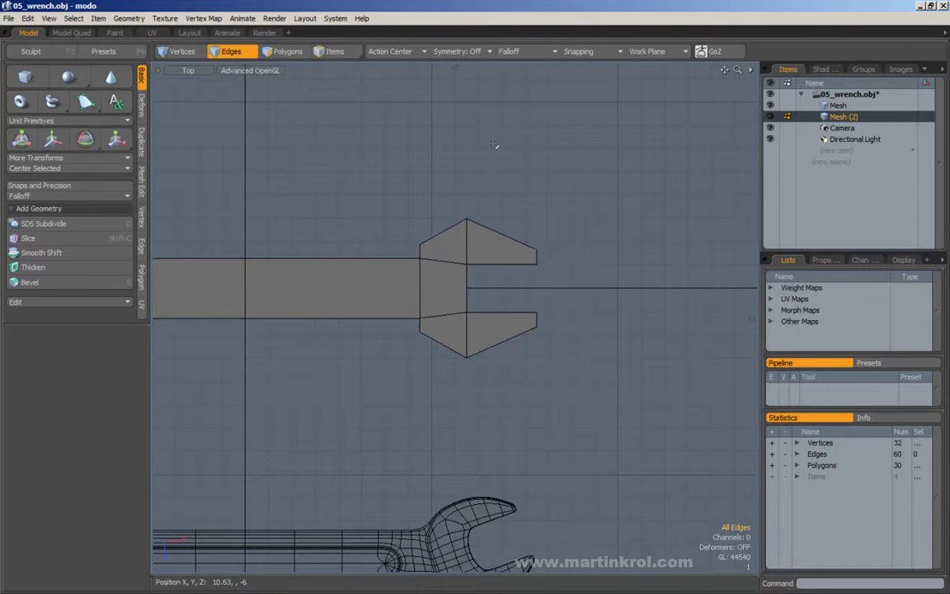
{"action": "left_click_drag", "start_coordinate": [496, 190], "coordinate": [498, 274]}
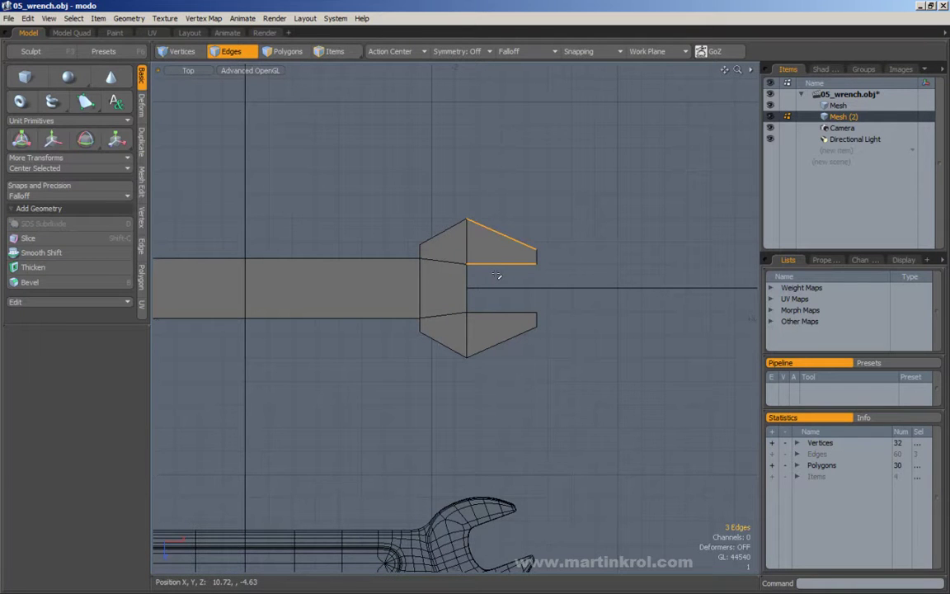
{"action": "left_click_drag", "start_coordinate": [488, 250], "coordinate": [491, 277]}
{"action": "left_click_drag", "start_coordinate": [475, 202], "coordinate": [491, 272], "text": "shift"}
{"action": "left_click_drag", "start_coordinate": [500, 331], "coordinate": [510, 363], "text": "shift"}
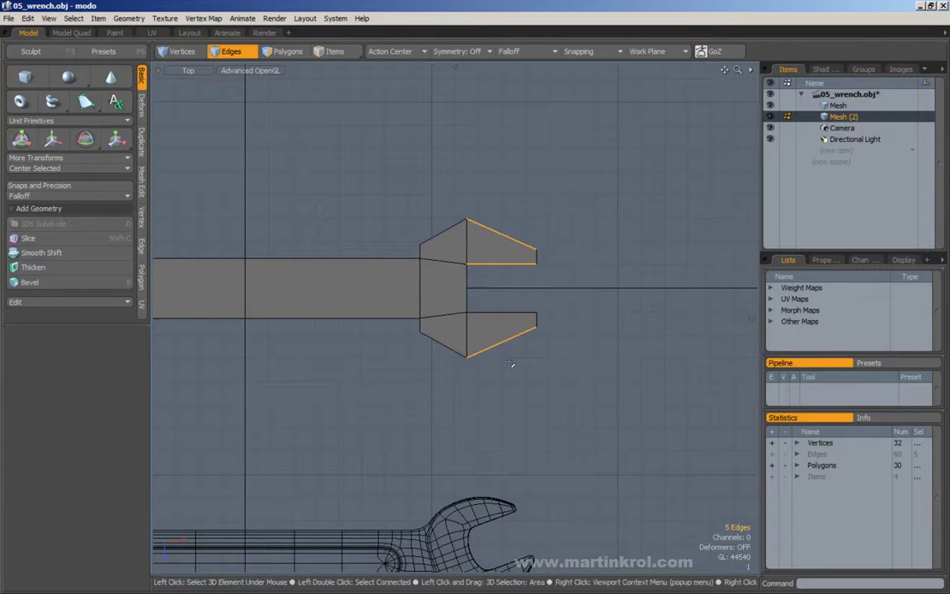
Select the outer edge of each jaw, expand the selection to edge rings, and Loop Slice both jaws at 50%.
{"action": "left_click", "coordinate": [494, 333]}
{"action": "left_click", "coordinate": [499, 237], "text": "shift"}
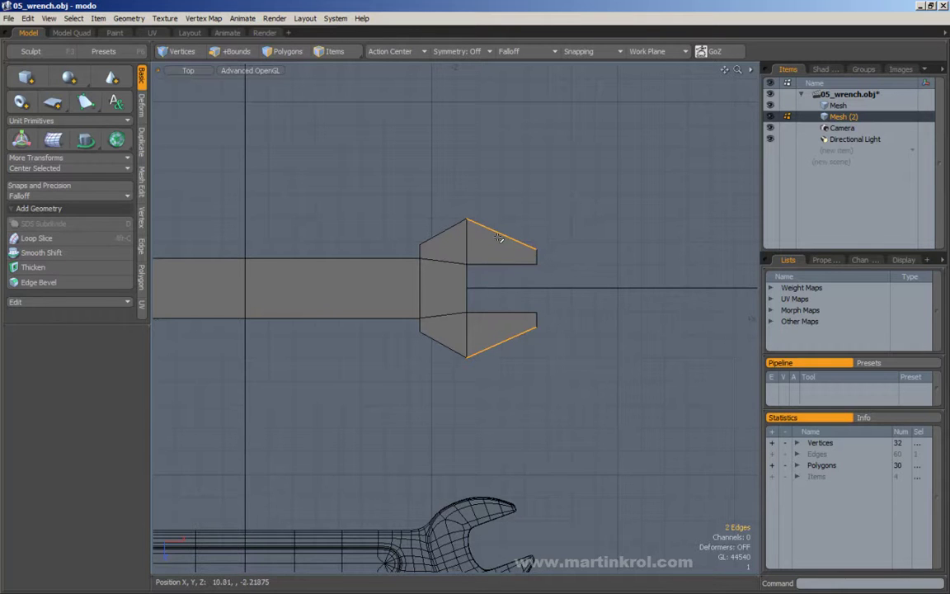
{"action": "key", "text": "2"}
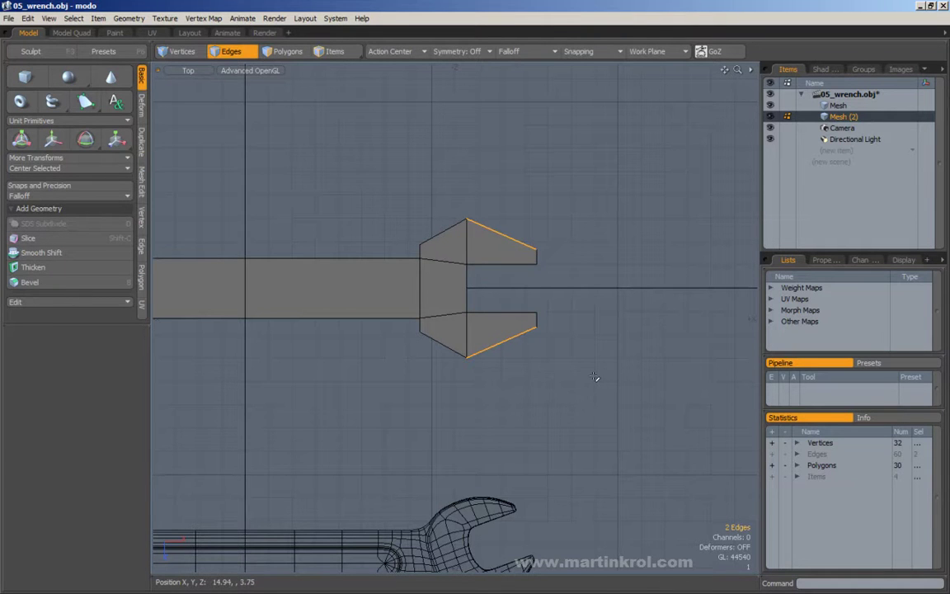
{"action": "key", "text": "alt+l"}
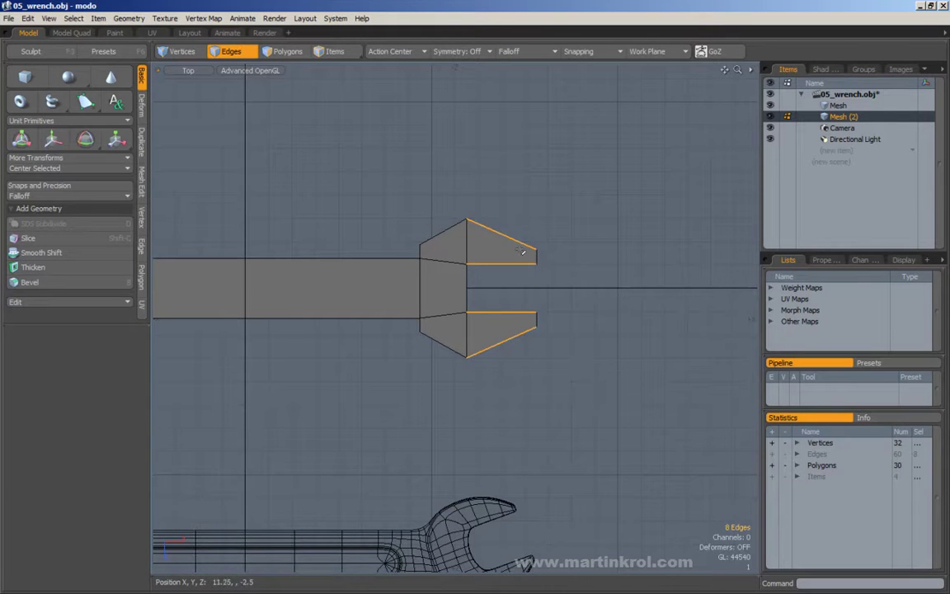
{"action": "left_click", "coordinate": [141, 187]}
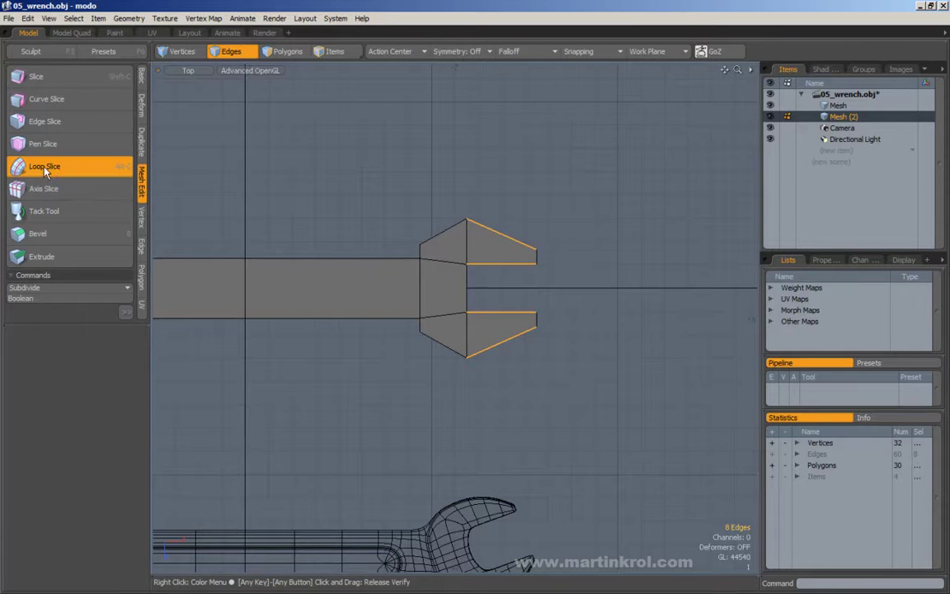
{"action": "left_click", "coordinate": [45, 168]}
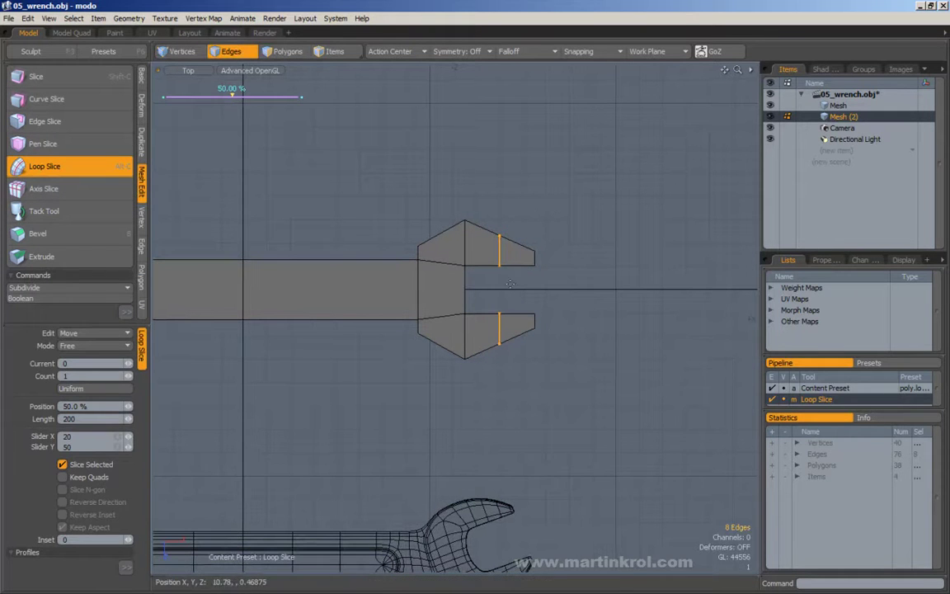
{"action": "key", "text": "space"}
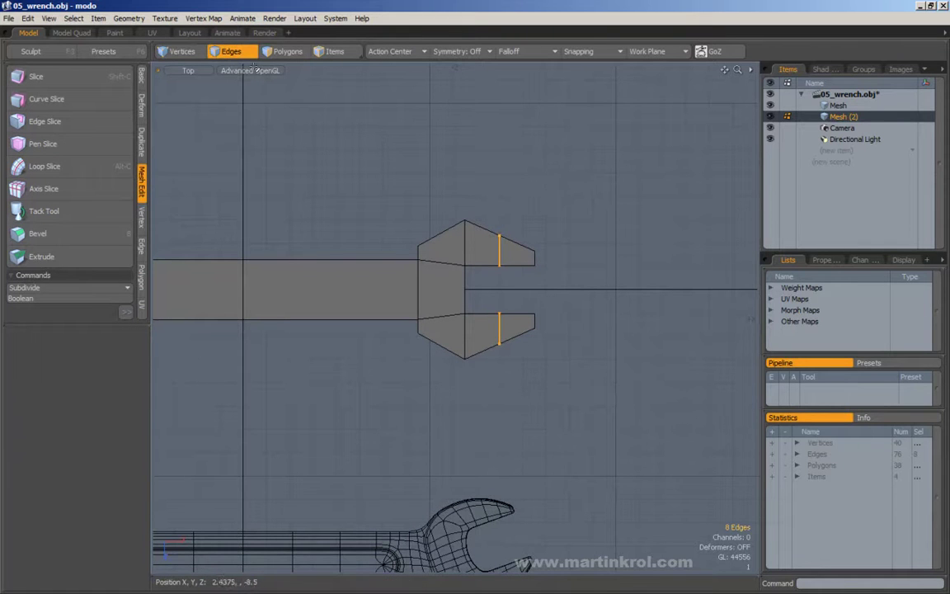
Lasso-select the outer vertical edges of the new jaw slices and scale them outward along Z to round the jaws.
{"action": "left_click", "coordinate": [500, 238]}
{"action": "right_click_drag", "start_coordinate": [483, 330], "coordinate": [519, 369], "text": "shift"}
{"action": "right_click_drag", "start_coordinate": [494, 211], "coordinate": [522, 248]}
{"action": "key", "text": "r"}
{"action": "left_click_drag", "start_coordinate": [500, 346], "coordinate": [499, 378]}
{"action": "key", "text": "q"}
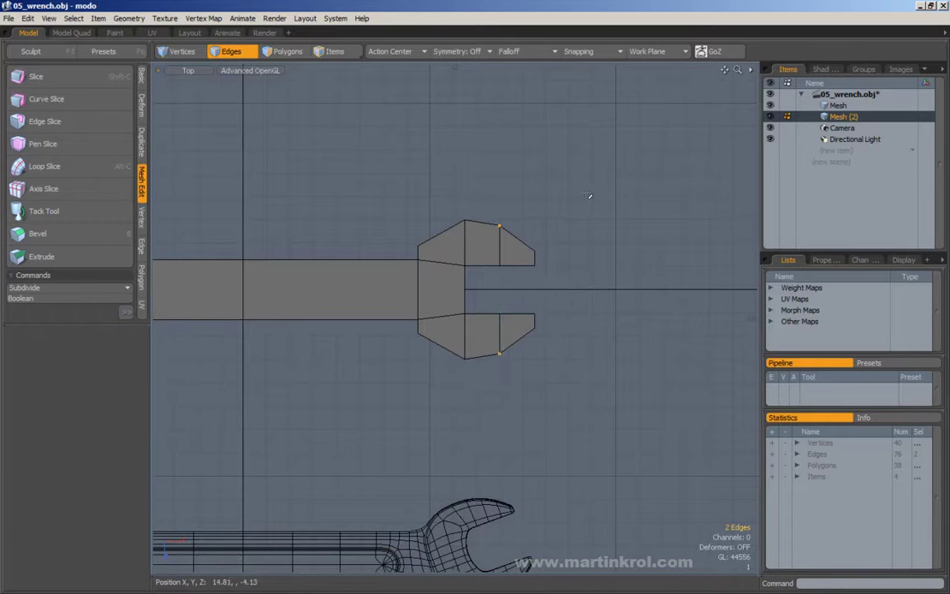
{"action": "left_click", "coordinate": [564, 237]}
{"action": "scroll", "coordinate": [588, 243], "scroll_direction": "down", "scroll_amount": 1}
{"action": "mouse_move", "coordinate": [588, 243]}
{"action": "left_mouse_down", "text": "alt"}
{"action": "mouse_move", "coordinate": [598, 240]}
{"action": "mouse_move", "coordinate": [575, 242]}
{"action": "mouse_move", "coordinate": [590, 232]}
{"action": "left_mouse_up", "text": "alt"}
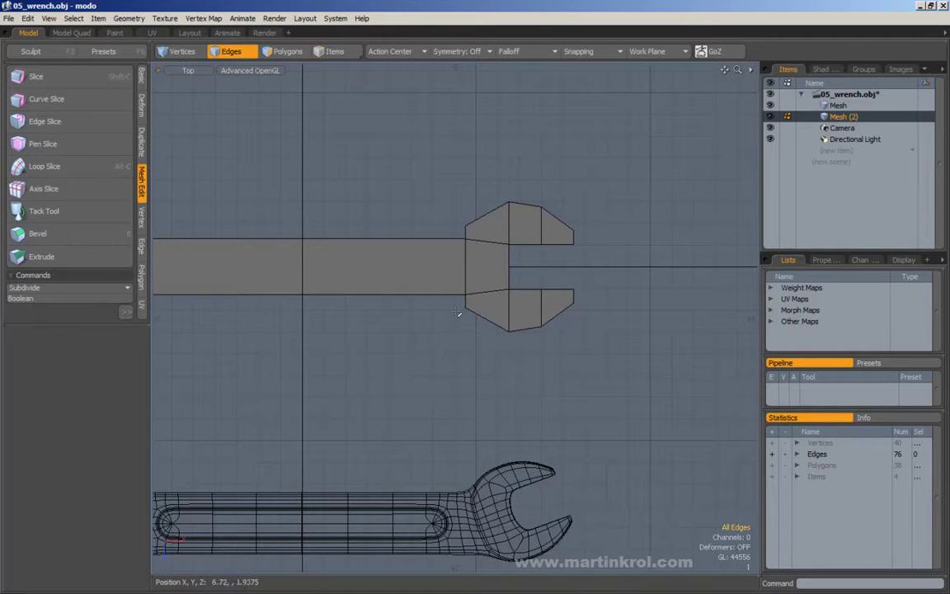
Examine the blocked-out handle and head alongside the full reference wrench.
{"action": "left_click_drag", "start_coordinate": [542, 181], "coordinate": [514, 188], "text": "alt"}
{"action": "middle_click_drag", "start_coordinate": [424, 182], "coordinate": [568, 242]}
{"action": "left_click", "coordinate": [566, 169]}
{"action": "left_click_drag", "start_coordinate": [585, 201], "coordinate": [601, 188], "text": "alt"}
{"action": "left_click", "coordinate": [288, 259]}
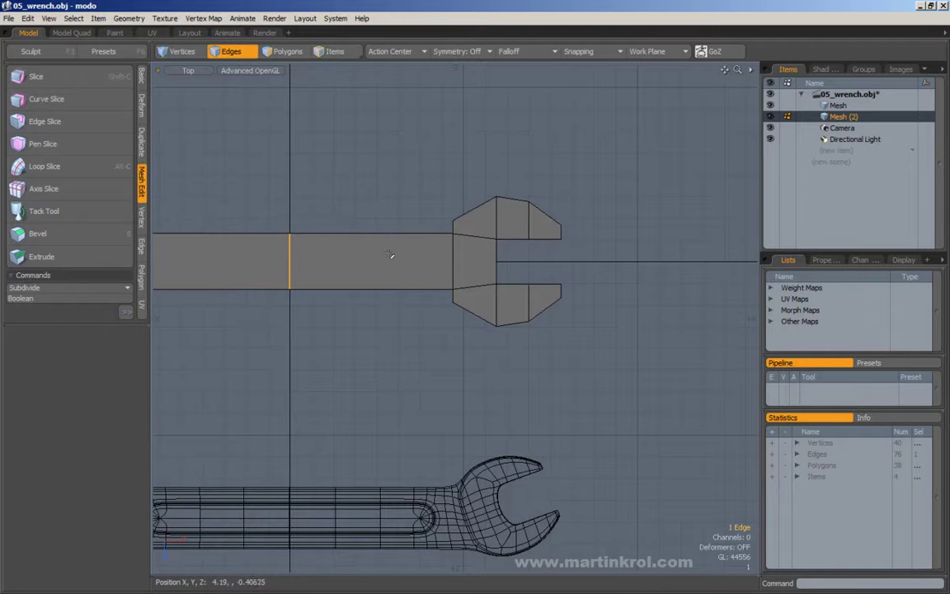
{"action": "left_click_drag", "start_coordinate": [528, 306], "coordinate": [582, 309], "text": "alt"}
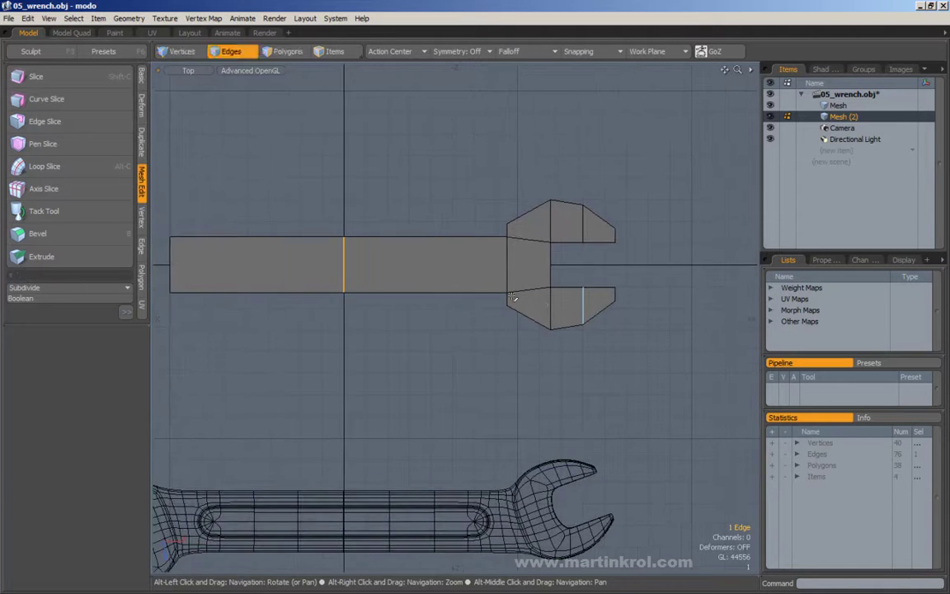
{"action": "scroll", "coordinate": [424, 278], "scroll_direction": "down", "scroll_amount": 1, "text": "alt"}
{"action": "left_click_drag", "start_coordinate": [424, 278], "coordinate": [487, 273], "text": "alt"}
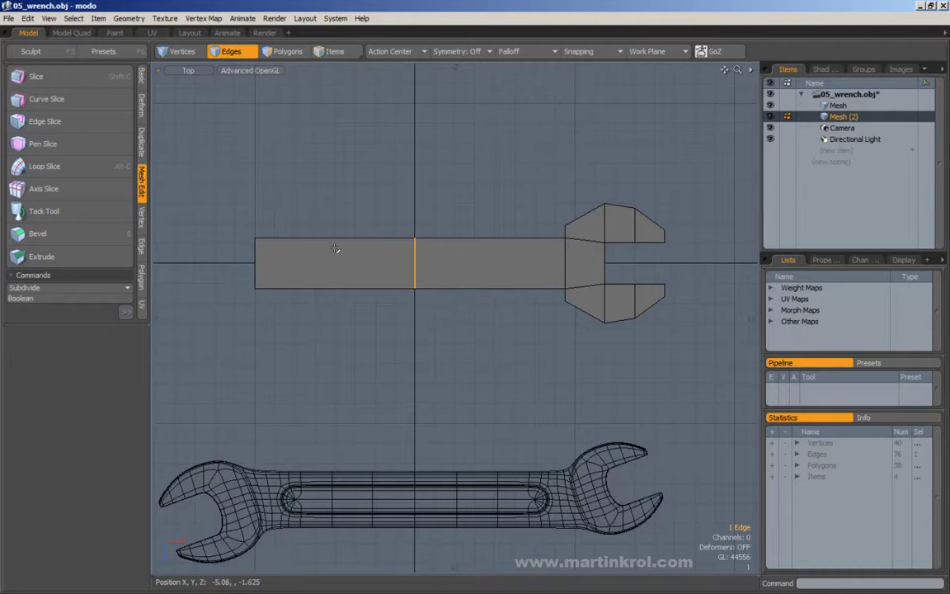
{"action": "key", "text": "alt"}
{"action": "left_click_drag", "start_coordinate": [470, 219], "coordinate": [407, 250], "text": "alt"}
{"action": "scroll", "coordinate": [426, 250], "scroll_direction": "up", "scroll_amount": 2, "text": "alt"}
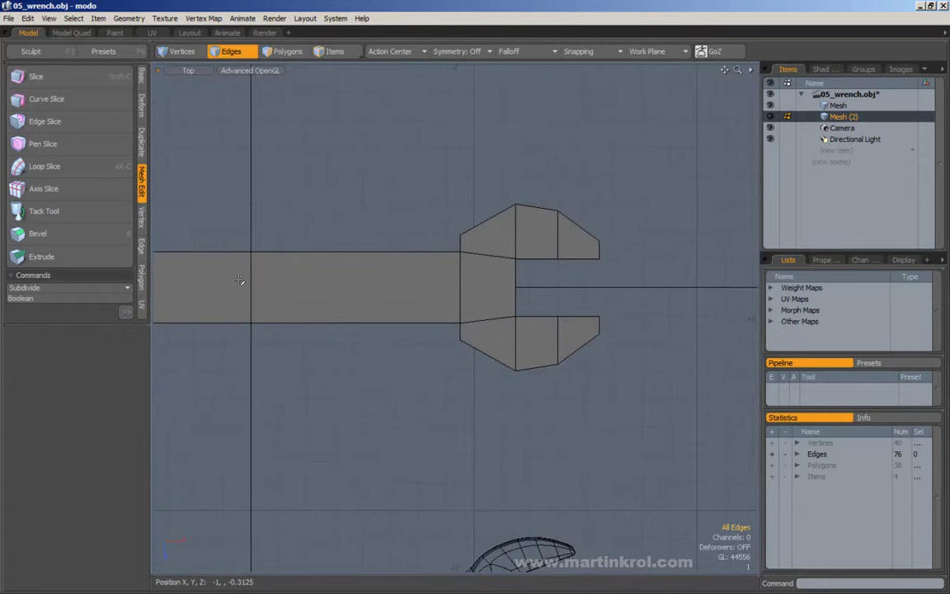
Select the edge ring across the handle and Loop Slice the wrench lengthwise along its centerline.
{"action": "left_click_drag", "start_coordinate": [288, 275], "coordinate": [399, 267], "text": "alt"}
{"action": "key", "text": "alt+l"}
{"action": "scroll", "coordinate": [434, 260], "scroll_direction": "down", "scroll_amount": 1, "text": "alt"}
{"action": "scroll", "coordinate": [434, 261], "scroll_direction": "down", "scroll_amount": 1, "text": "alt"}
{"action": "left_click_drag", "start_coordinate": [593, 272], "coordinate": [398, 248], "text": "alt"}
{"action": "key", "text": "alt+c"}
{"action": "left_click_drag", "start_coordinate": [453, 270], "coordinate": [356, 166], "text": "alt"}
{"action": "key", "text": "q"}
In Polygons mode, lasso-select the polygons on one side of the lengthwise centerline and delete that half of the wrench.
{"action": "left_click", "coordinate": [285, 54]}
{"action": "right_click_drag", "start_coordinate": [339, 146], "coordinate": [515, 520]}
{"action": "left_click_drag", "start_coordinate": [536, 493], "coordinate": [568, 377], "text": "alt"}
{"action": "right_click_drag", "start_coordinate": [342, 152], "coordinate": [491, 503]}
{"action": "left_click_drag", "start_coordinate": [462, 437], "coordinate": [451, 420], "text": "alt"}
{"action": "key", "text": "Delete"}
{"action": "left_click_drag", "start_coordinate": [553, 326], "coordinate": [454, 305], "text": "alt"}
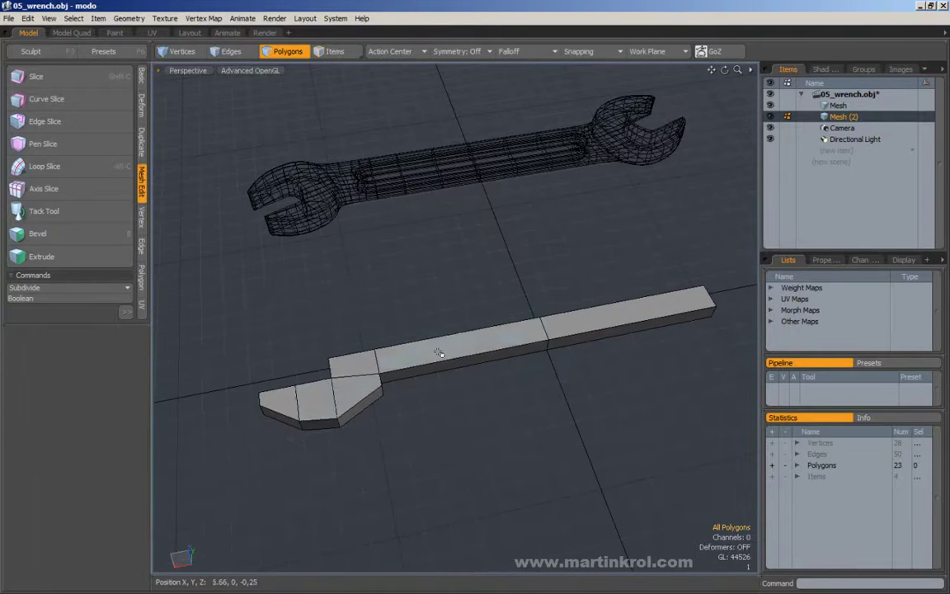
Lasso-select the handle polygons beyond the middle edge, on the end without a jaw, and delete them.
{"action": "left_click_drag", "start_coordinate": [277, 401], "coordinate": [474, 252], "text": "alt"}
{"action": "right_click_drag", "start_coordinate": [509, 170], "coordinate": [689, 336]}
{"action": "key", "text": "Delete"}
{"action": "left_click_drag", "start_coordinate": [689, 334], "coordinate": [613, 314], "text": "alt"}
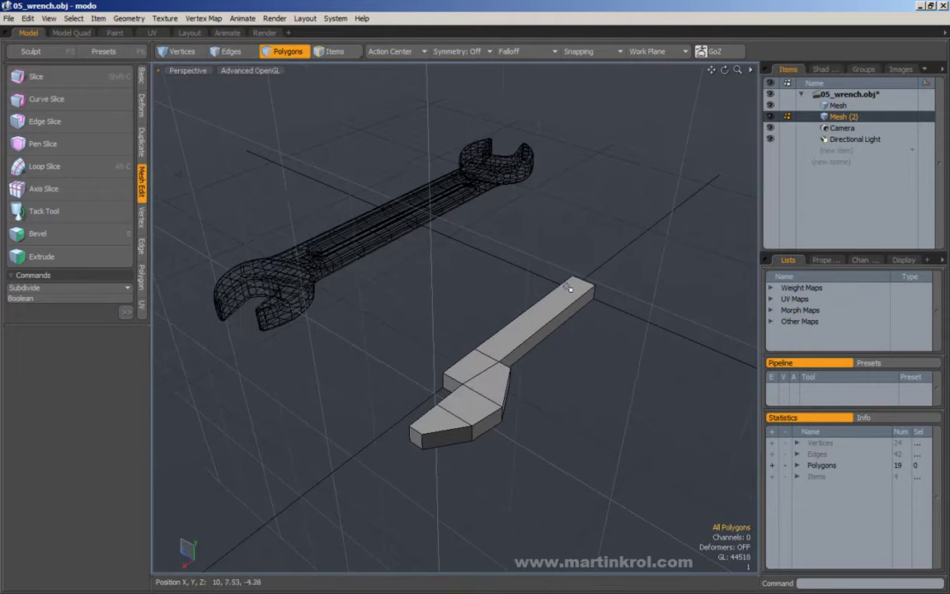
Lasso-select all polygons of the quarter wrench and set the Action Center to Origin.
{"action": "right_click_drag", "start_coordinate": [294, 198], "coordinate": [651, 488]}
{"action": "left_click_drag", "start_coordinate": [650, 487], "coordinate": [595, 361], "text": "alt"}
{"action": "key", "text": "ctrl+space"}
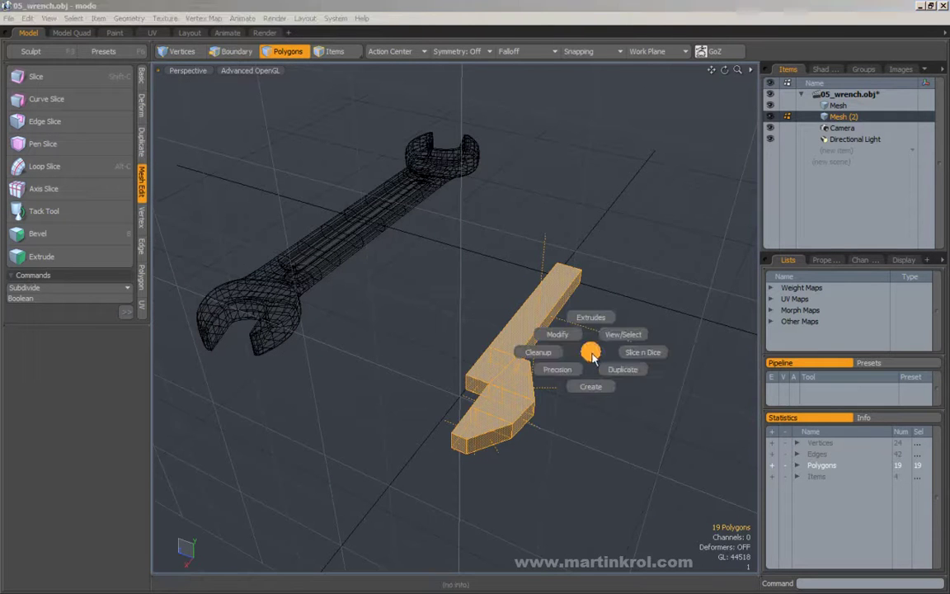
{"action": "left_click", "coordinate": [608, 369]}
{"action": "left_click", "coordinate": [392, 51]}
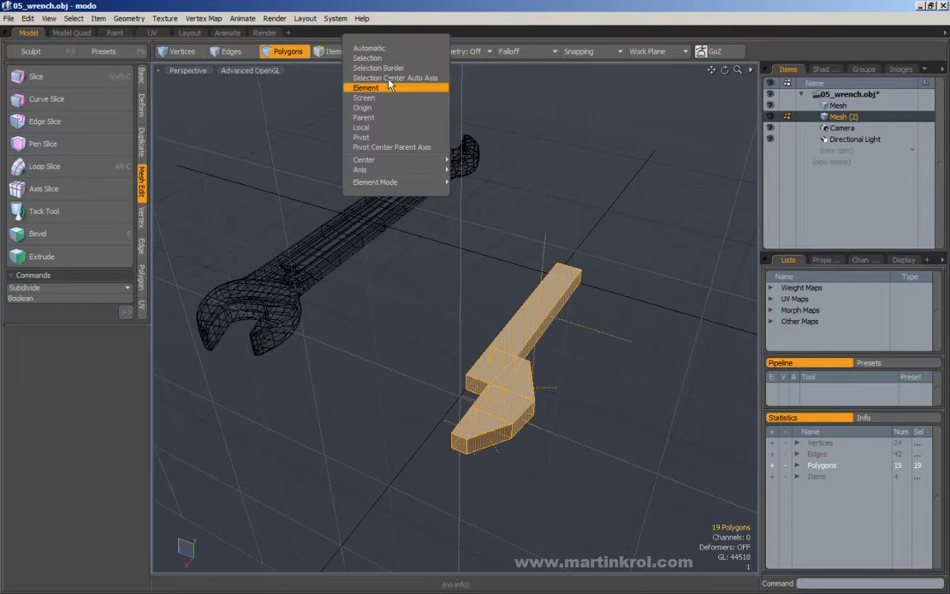
{"action": "left_click", "coordinate": [366, 108]}
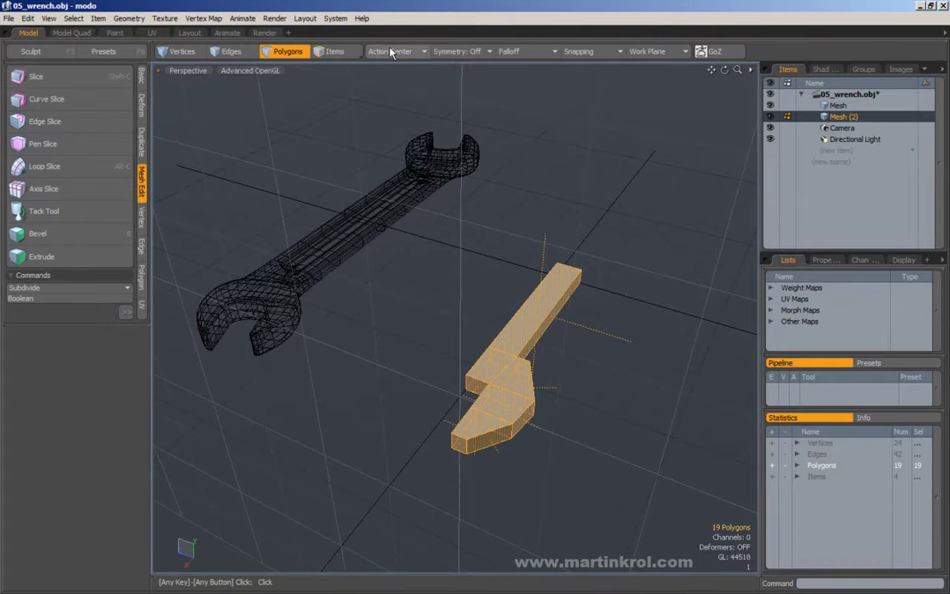
{"action": "left_click", "coordinate": [394, 49]}
{"action": "left_click", "coordinate": [381, 106]}
{"action": "left_click_drag", "start_coordinate": [424, 131], "coordinate": [409, 335], "text": "alt"}
{"action": "left_click_drag", "start_coordinate": [499, 330], "coordinate": [534, 385], "text": "alt"}
{"action": "left_click_drag", "start_coordinate": [434, 318], "coordinate": [491, 307], "text": "alt"}
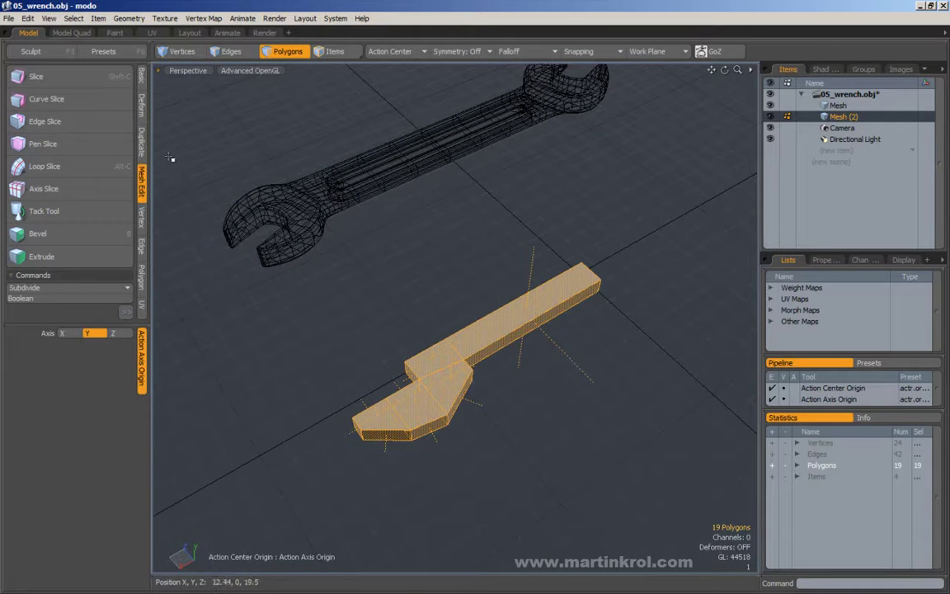
{"action": "left_click", "coordinate": [378, 51]}
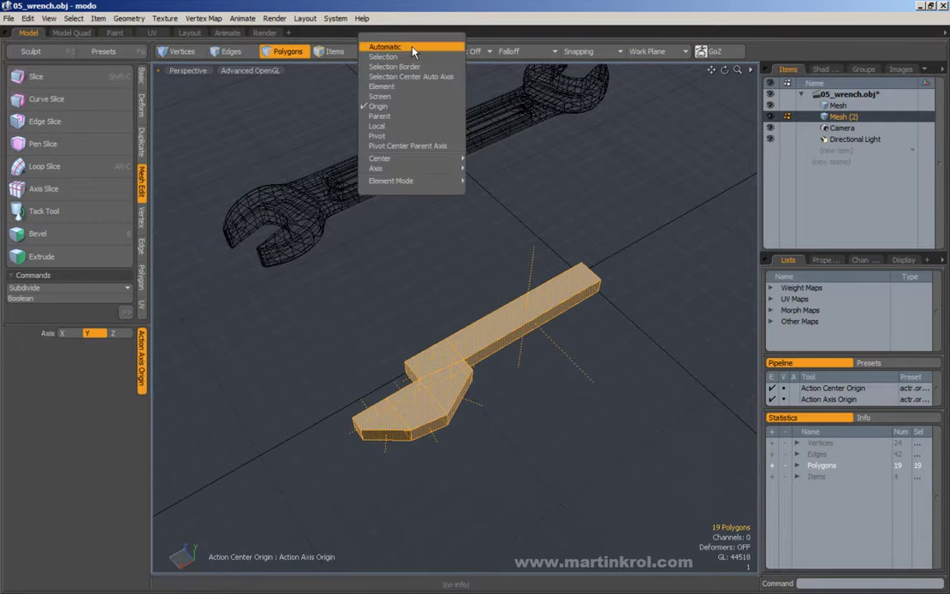
{"action": "left_click", "coordinate": [378, 107]}
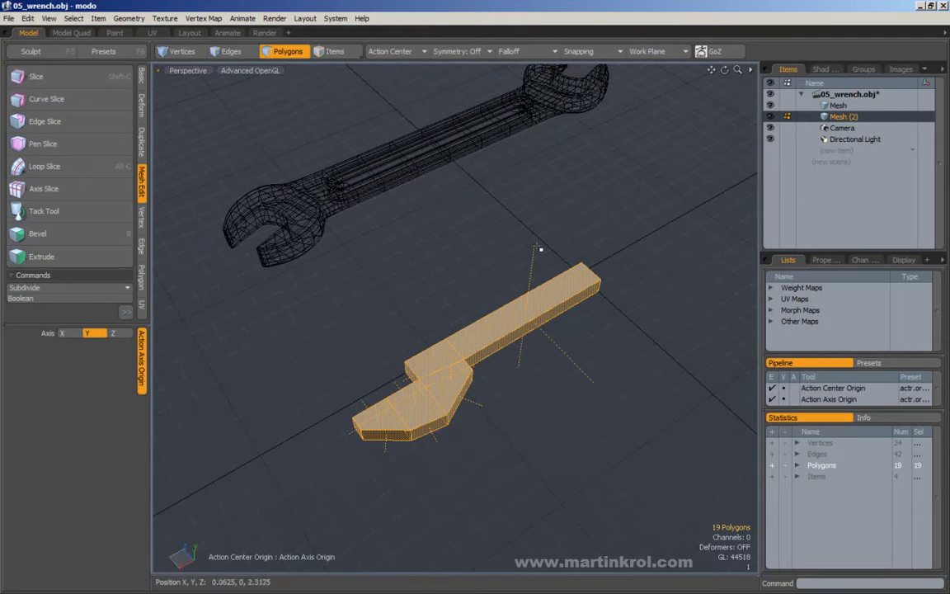
Try to mirror the selected quarter-wrench polygons with the regular Mirror tool, then undo it.
{"action": "left_click", "coordinate": [141, 141]}
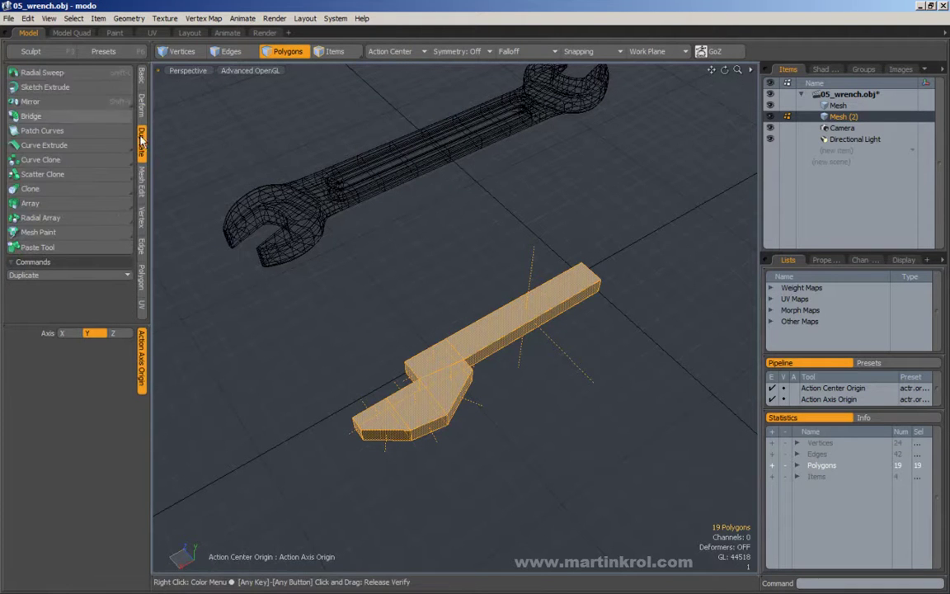
{"action": "left_click", "coordinate": [45, 101]}
{"action": "left_click_drag", "start_coordinate": [505, 339], "coordinate": [520, 328], "text": "alt"}
{"action": "left_click", "coordinate": [505, 279]}
{"action": "left_click_drag", "start_coordinate": [505, 280], "coordinate": [441, 273], "text": "alt"}
{"action": "key", "text": "ctrl+z"}
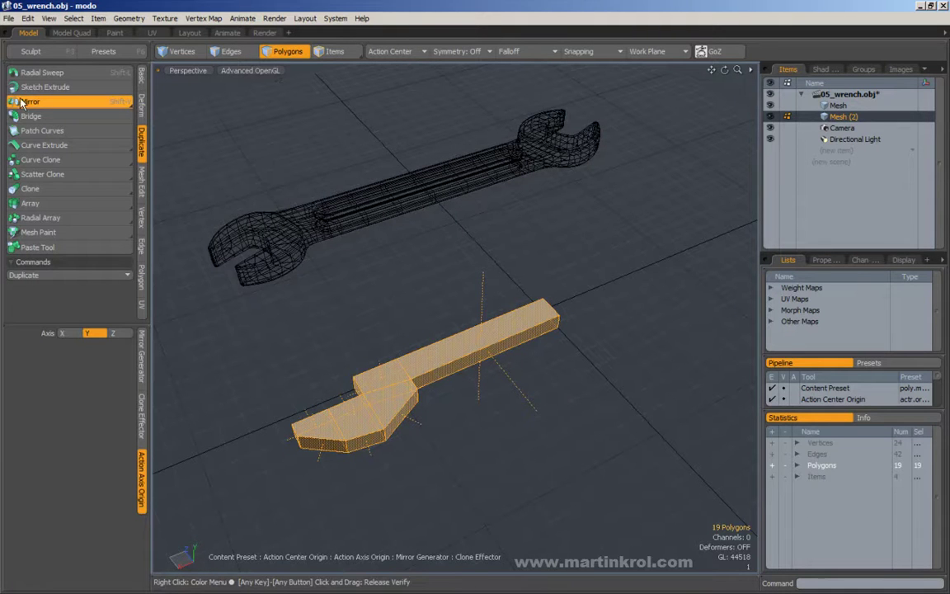
{"action": "left_click", "coordinate": [114, 102]}
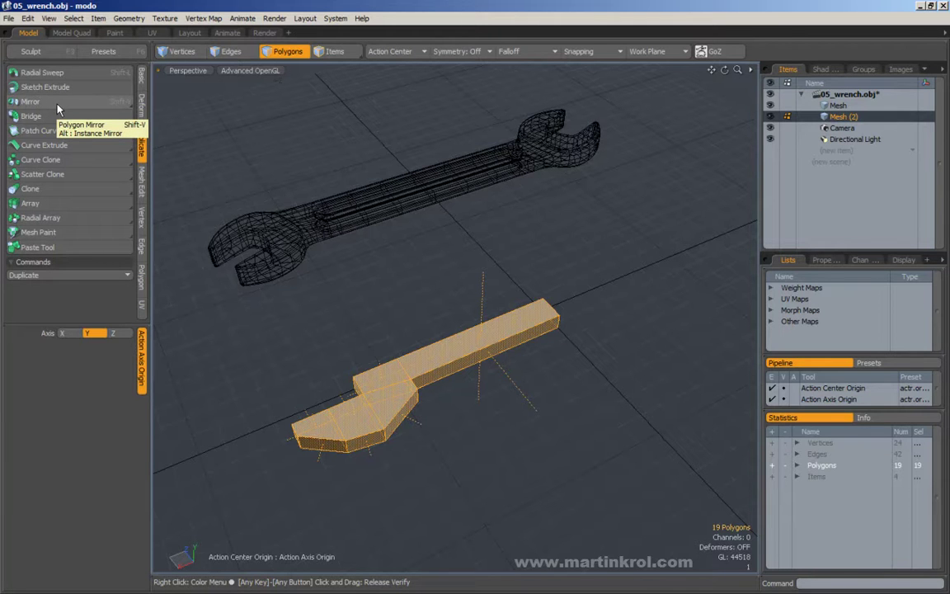
Create an Instance Mirror of the quarter wrench across the X axis at the origin, extending the handle to the opposite end.
{"action": "key", "text": "alt"}
{"action": "key", "text": "alt"}
{"action": "key", "text": "alt"}
{"action": "key", "text": "alt"}
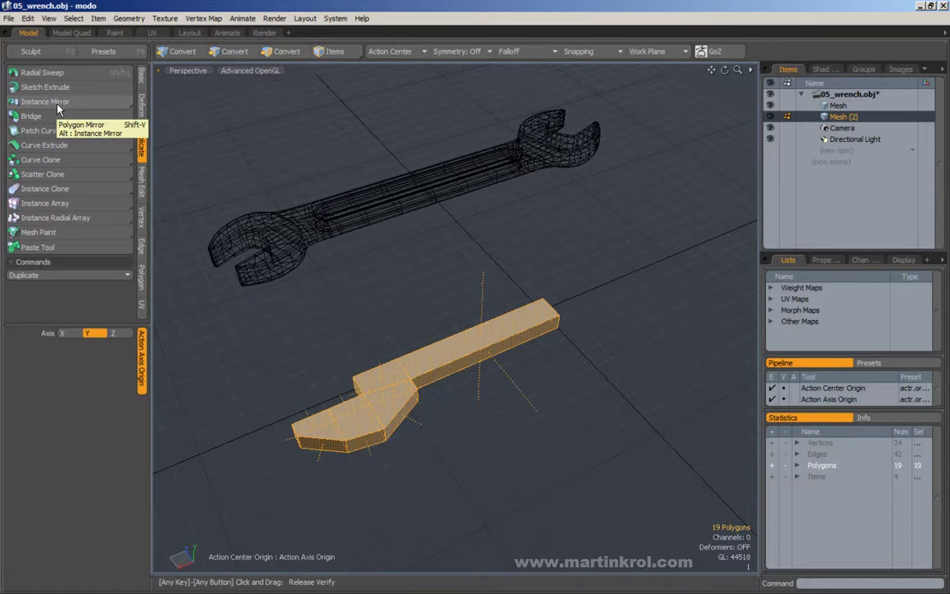
{"action": "key", "text": "alt"}
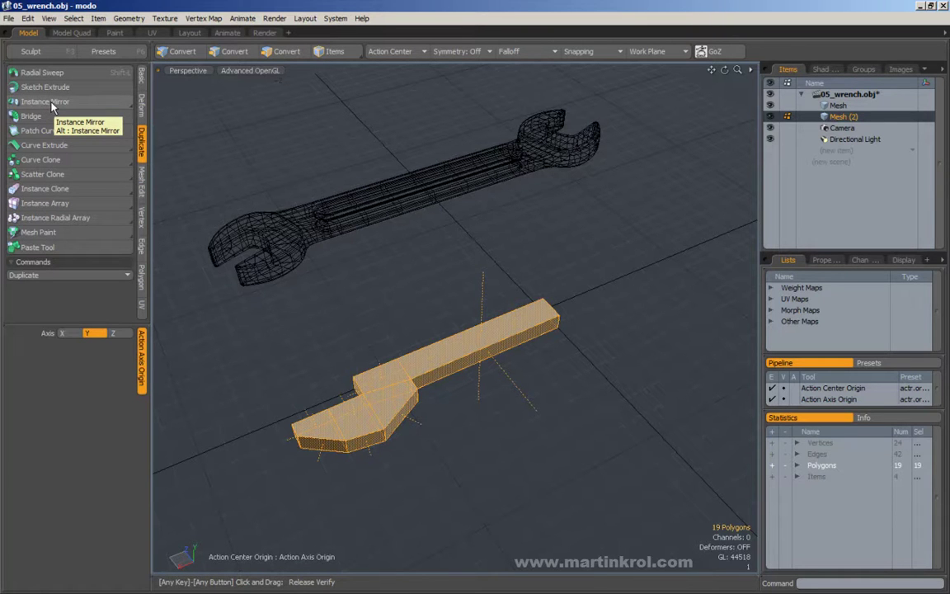
{"action": "left_click", "coordinate": [51, 103], "text": "alt"}
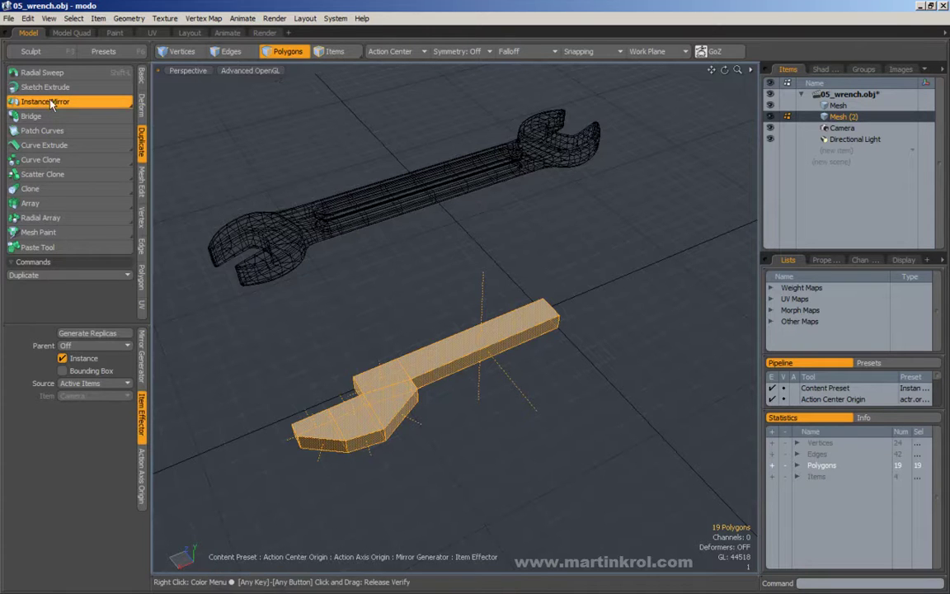
{"action": "left_click", "coordinate": [502, 278]}
{"action": "left_click_drag", "start_coordinate": [505, 282], "coordinate": [494, 285], "text": "alt"}
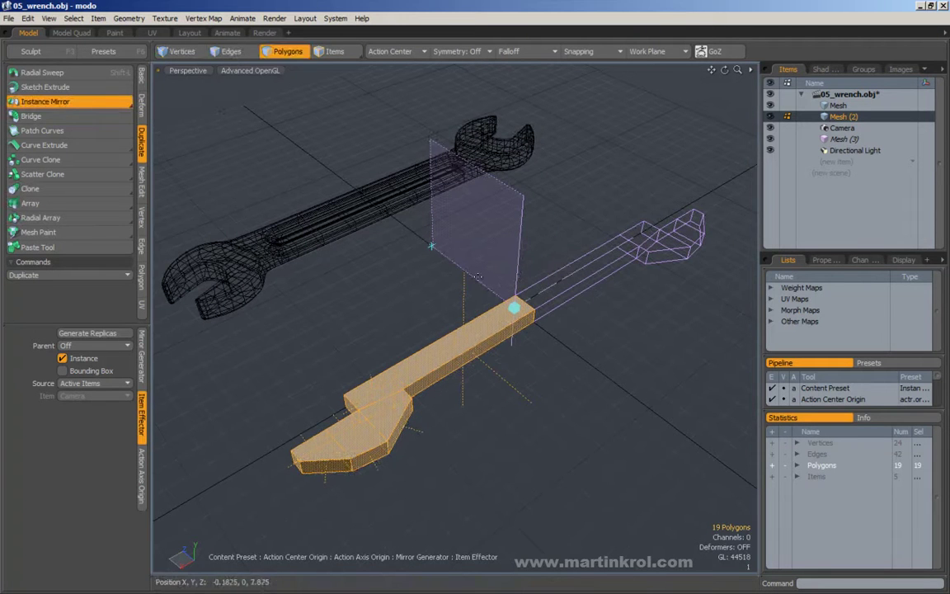
{"action": "mouse_move", "coordinate": [396, 321]}
{"action": "left_mouse_down", "text": "alt"}
{"action": "mouse_move", "coordinate": [365, 319]}
{"action": "mouse_move", "coordinate": [409, 324]}
{"action": "mouse_move", "coordinate": [412, 308]}
{"action": "mouse_move", "coordinate": [400, 326]}
{"action": "left_mouse_up", "text": "alt"}
{"action": "key", "text": "q"}
{"action": "left_click", "coordinate": [401, 310]}
Reselect the whole quarter wrench and create a second Instance Mirror across the Z axis to form the adjacent lengthwise half.
{"action": "left_click", "coordinate": [439, 355]}
{"action": "double_click", "coordinate": [439, 355]}
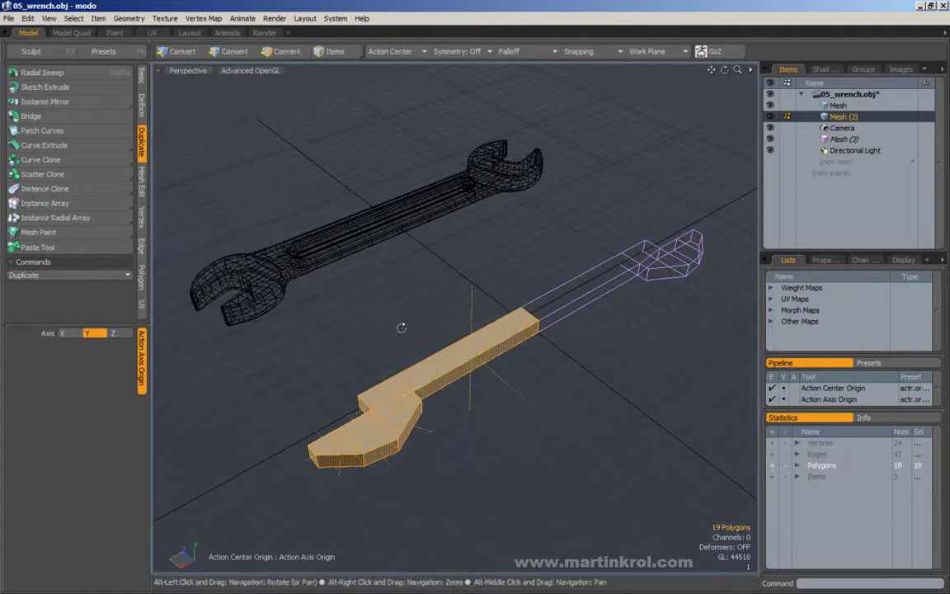
{"action": "left_click", "coordinate": [45, 104]}
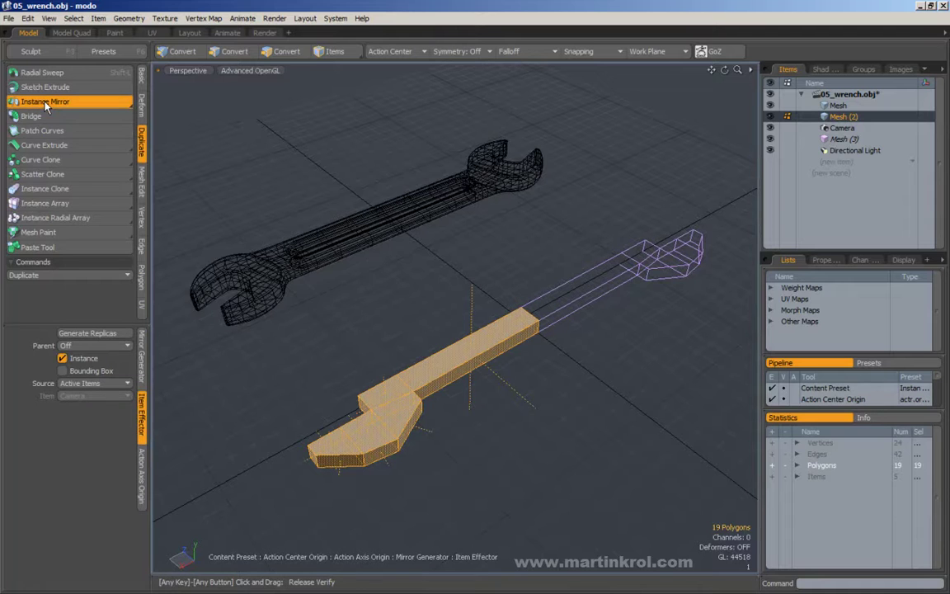
{"action": "left_click", "coordinate": [440, 262]}
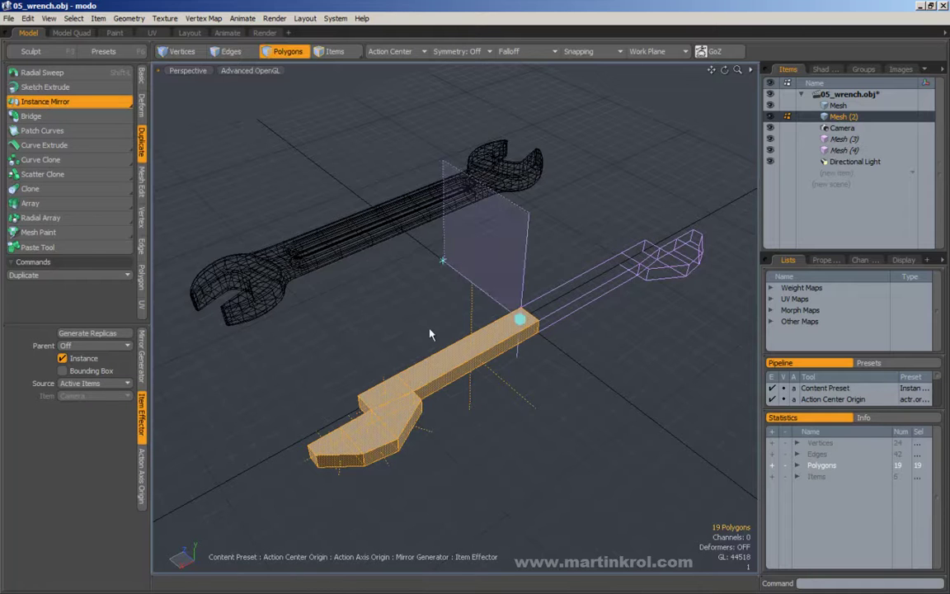
{"action": "left_click", "coordinate": [142, 346]}
{"action": "left_click", "coordinate": [88, 333]}
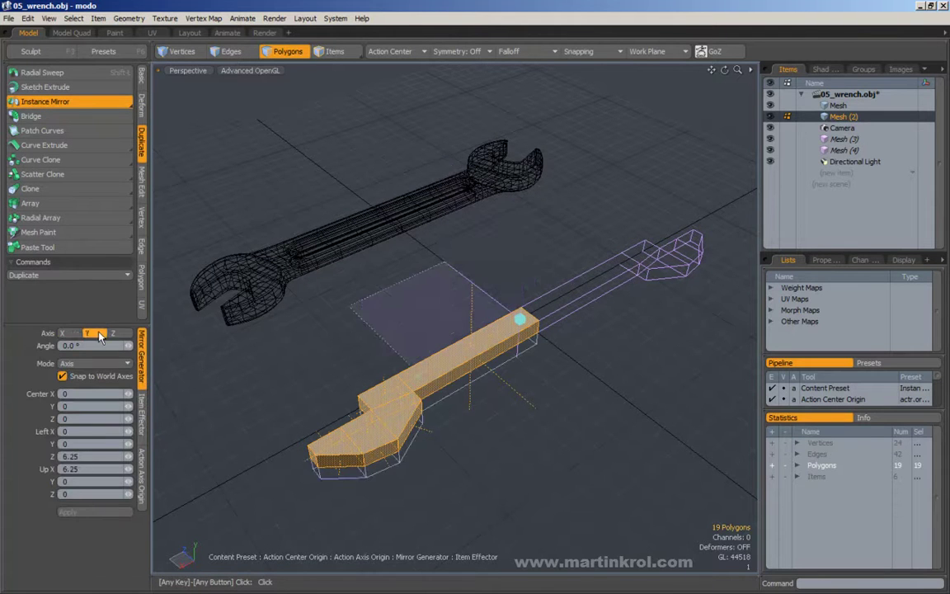
{"action": "left_click", "coordinate": [116, 333]}
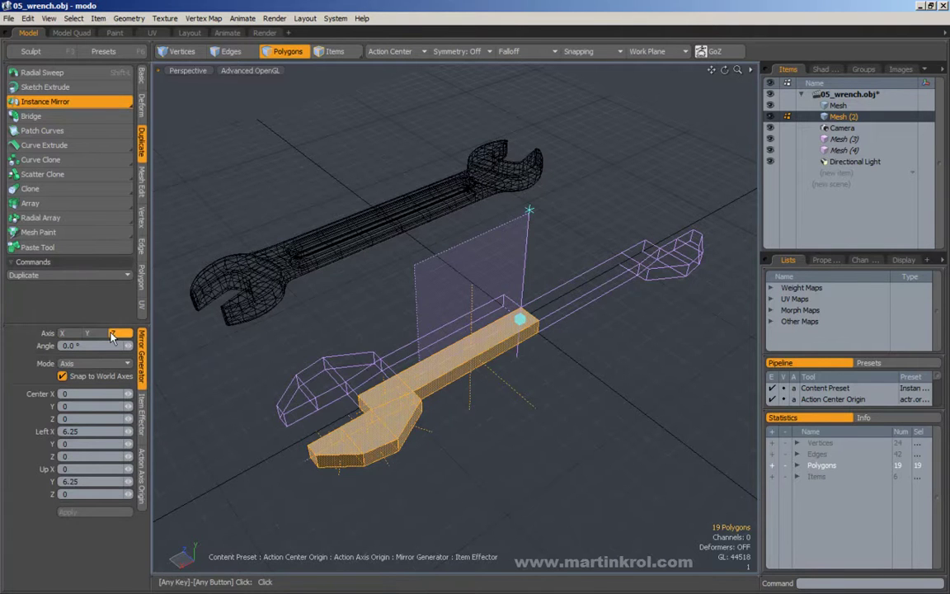
{"action": "key", "text": "alt"}
{"action": "left_click_drag", "start_coordinate": [360, 329], "coordinate": [403, 311], "text": "alt"}
{"action": "key", "text": "space"}
{"action": "left_click", "coordinate": [406, 308]}
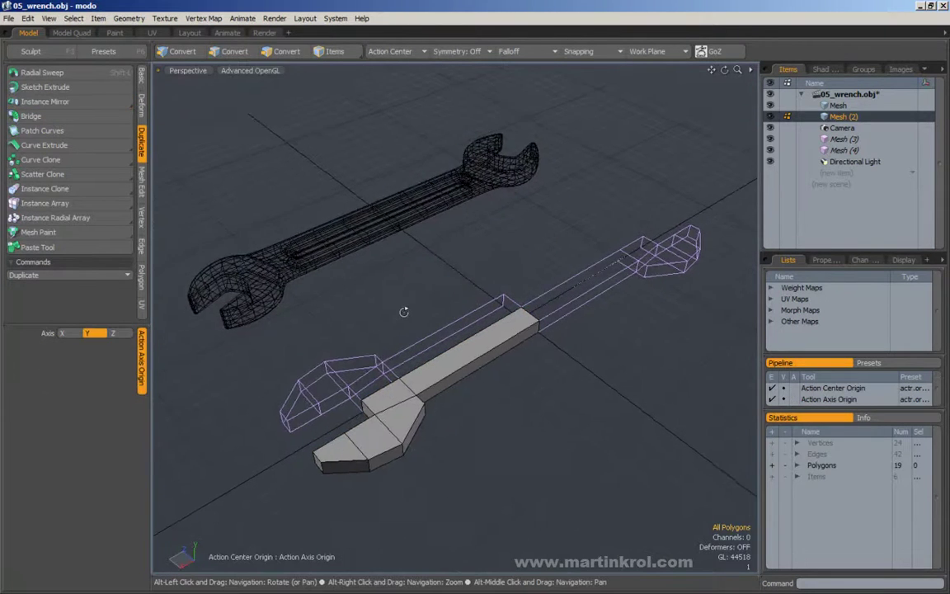
Try a third Instance Mirror of the quarter wrench, testing the Y and X axes and a Left Y value of 41.
{"action": "double_click", "coordinate": [500, 341]}
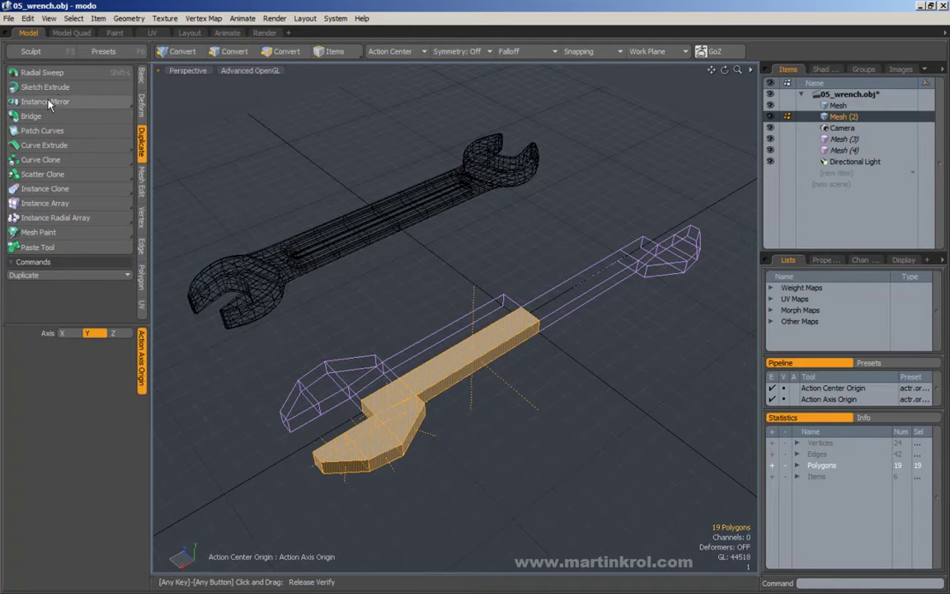
{"action": "left_click", "coordinate": [477, 271]}
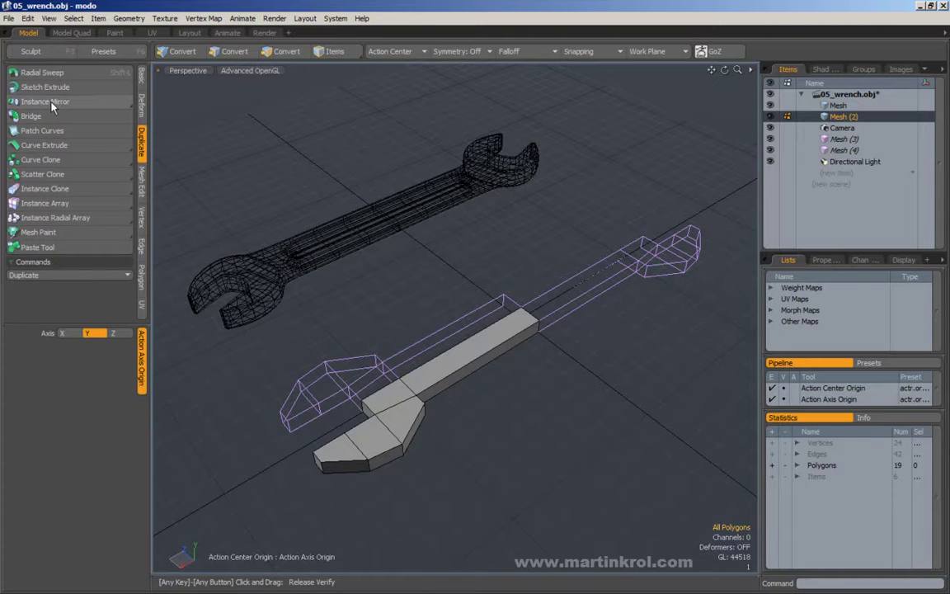
{"action": "left_click", "coordinate": [50, 101], "text": "alt"}
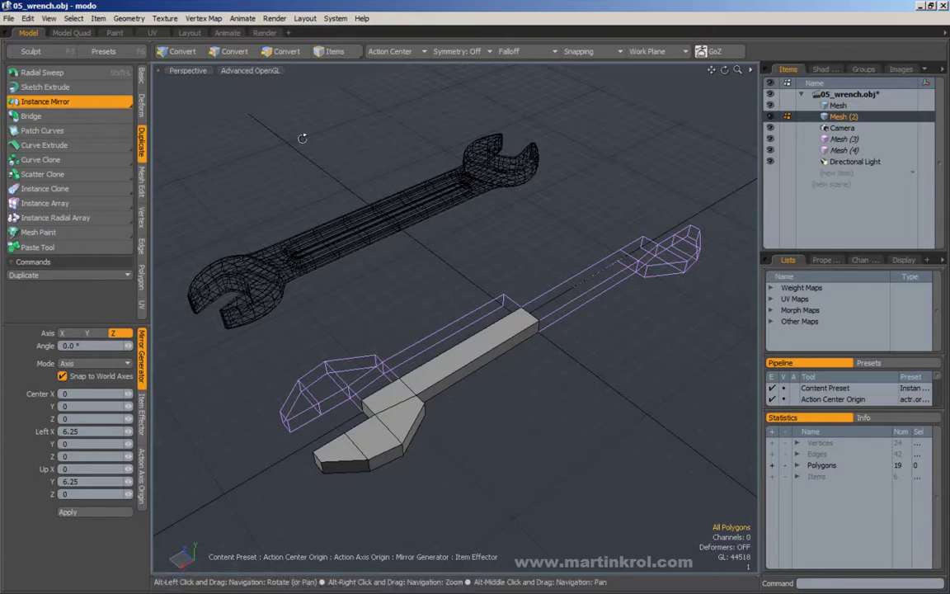
{"action": "left_click", "coordinate": [477, 252]}
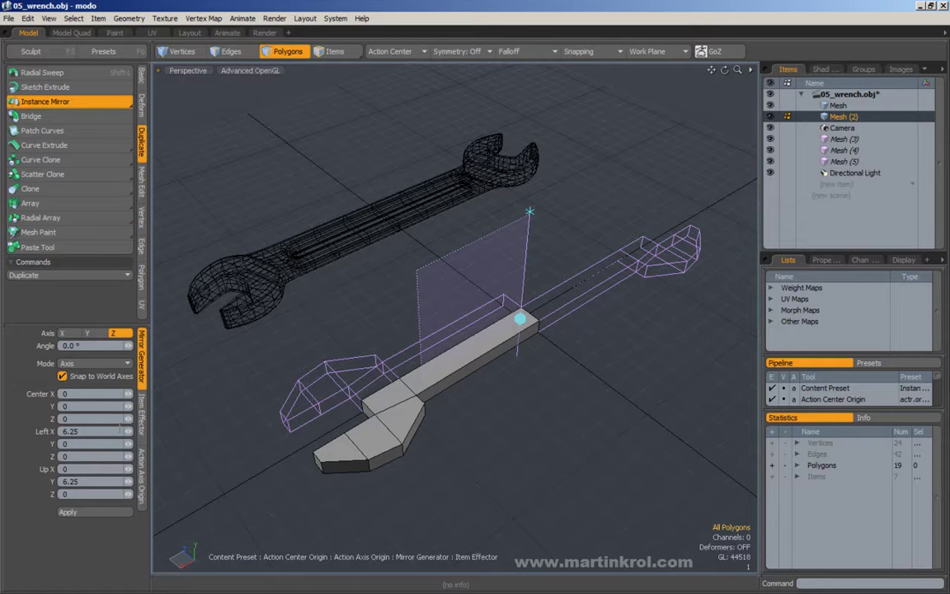
{"action": "left_click", "coordinate": [93, 334]}
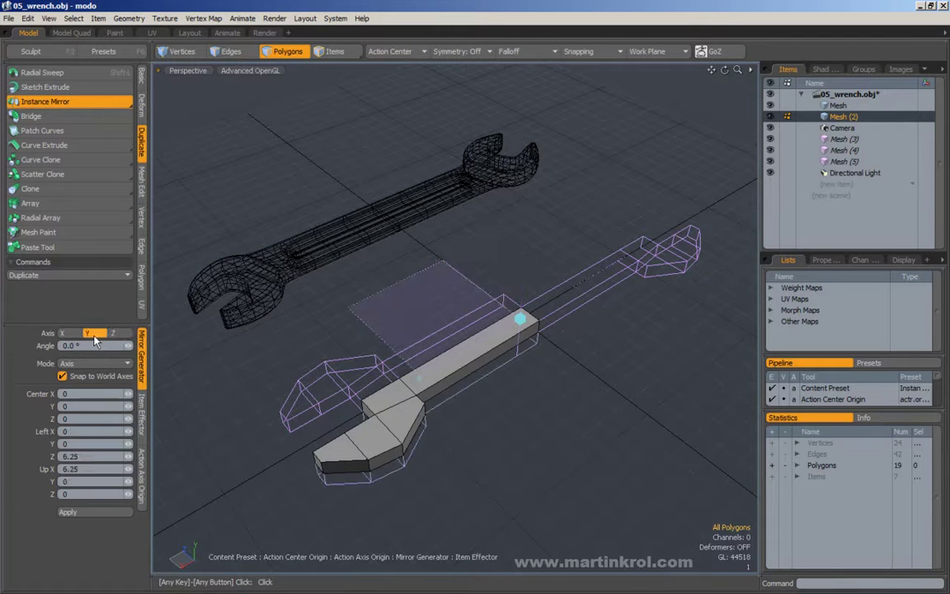
{"action": "left_click", "coordinate": [69, 334]}
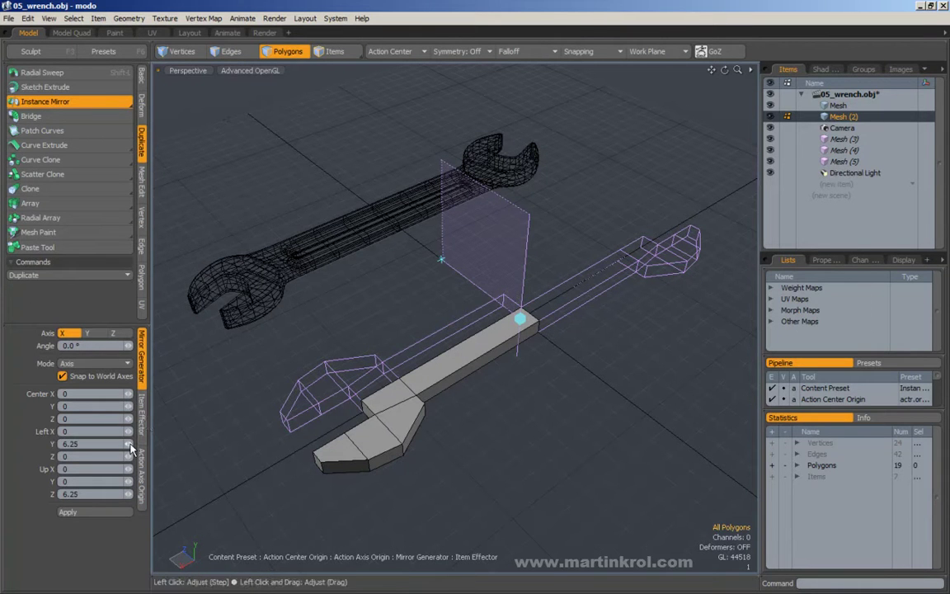
{"action": "left_click_drag", "start_coordinate": [128, 444], "coordinate": [152, 443]}
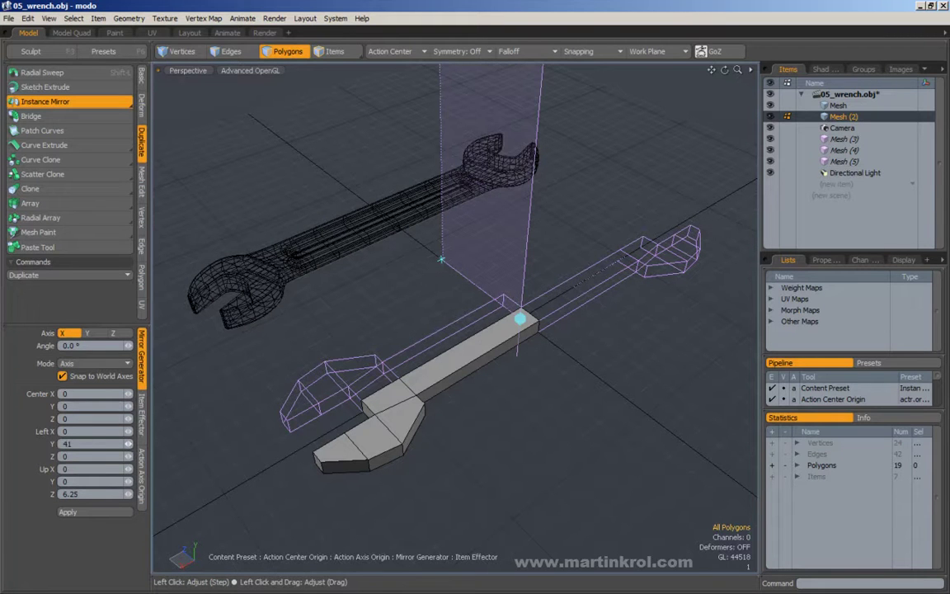
{"action": "left_click", "coordinate": [143, 421]}
{"action": "left_click", "coordinate": [142, 474]}
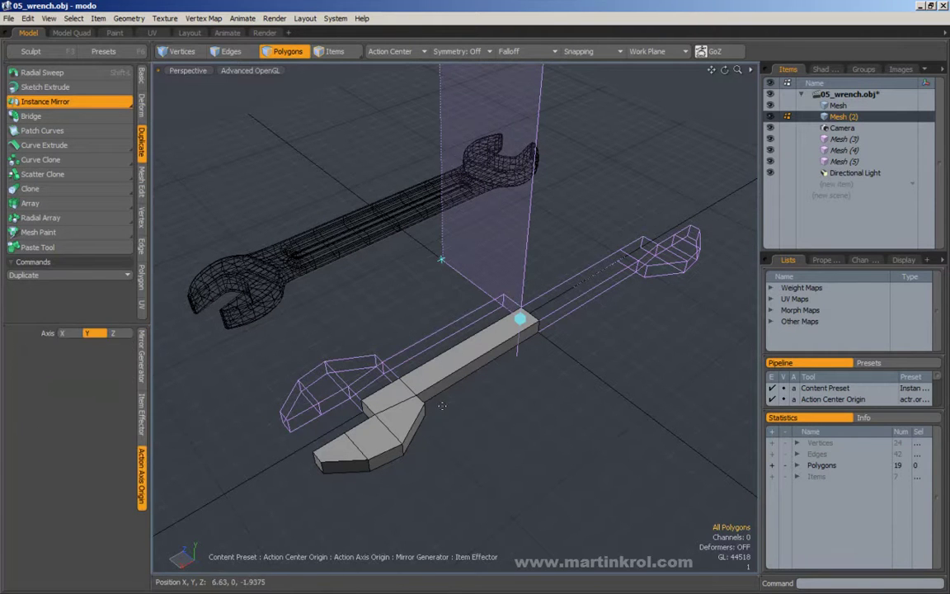
Undo the third Instance Mirror and leave the tool.
{"action": "key", "text": "ctrl+z"}
{"action": "key", "text": "ctrl+z"}
{"action": "key", "text": "ctrl+z"}
{"action": "key", "text": "ctrl+z"}
{"action": "key", "text": "ctrl+z"}
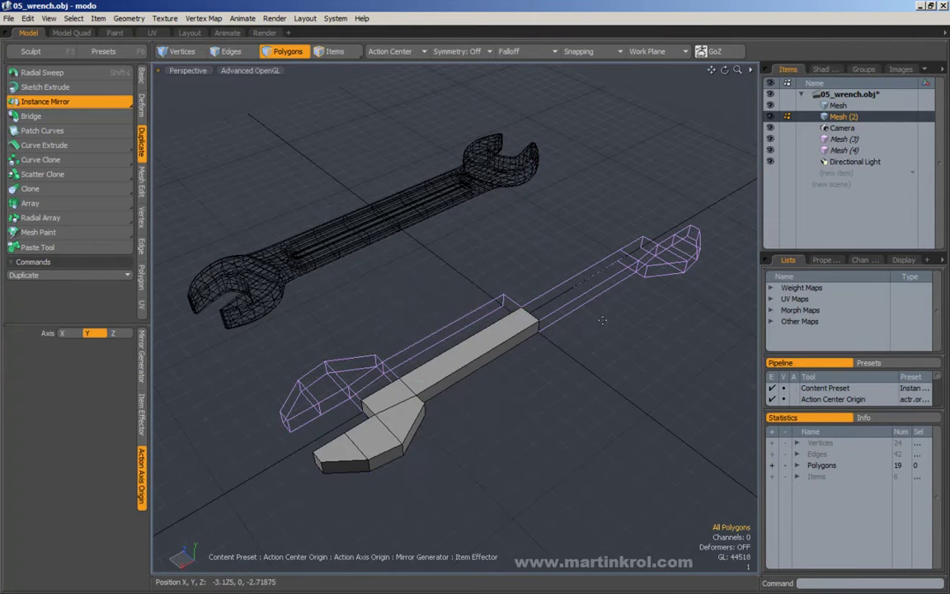
{"action": "key", "text": "ctrl+z"}
Examine the quarter wrench and its two mirrored instances against the reference wrench.
{"action": "left_click_drag", "start_coordinate": [601, 318], "coordinate": [572, 306], "text": "alt"}
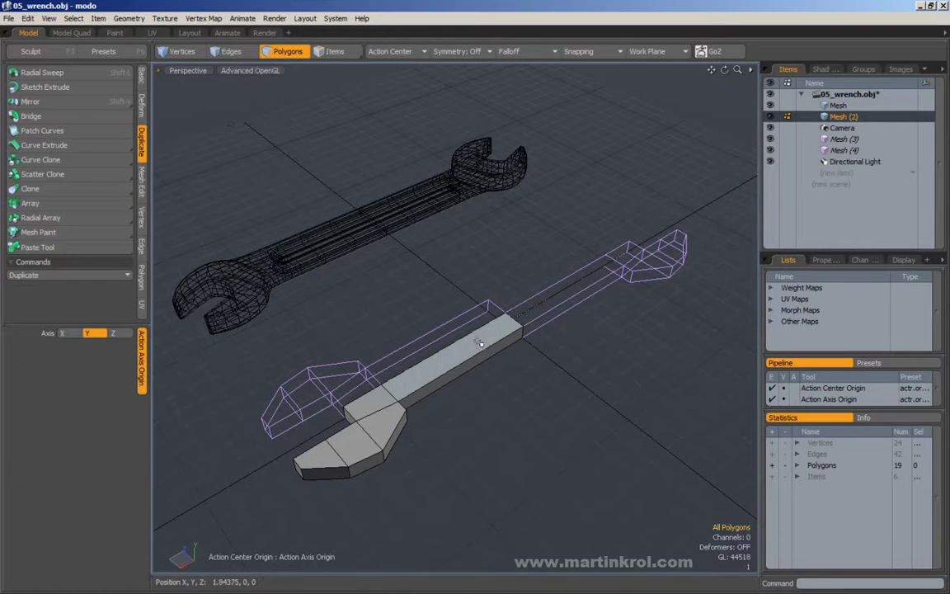
{"action": "mouse_move", "coordinate": [523, 305]}
{"action": "left_mouse_down", "text": "alt"}
{"action": "mouse_move", "coordinate": [585, 381]}
{"action": "mouse_move", "coordinate": [516, 378]}
{"action": "mouse_move", "coordinate": [555, 375]}
{"action": "mouse_move", "coordinate": [538, 361]}
{"action": "mouse_move", "coordinate": [535, 307]}
{"action": "left_mouse_up", "text": "alt"}
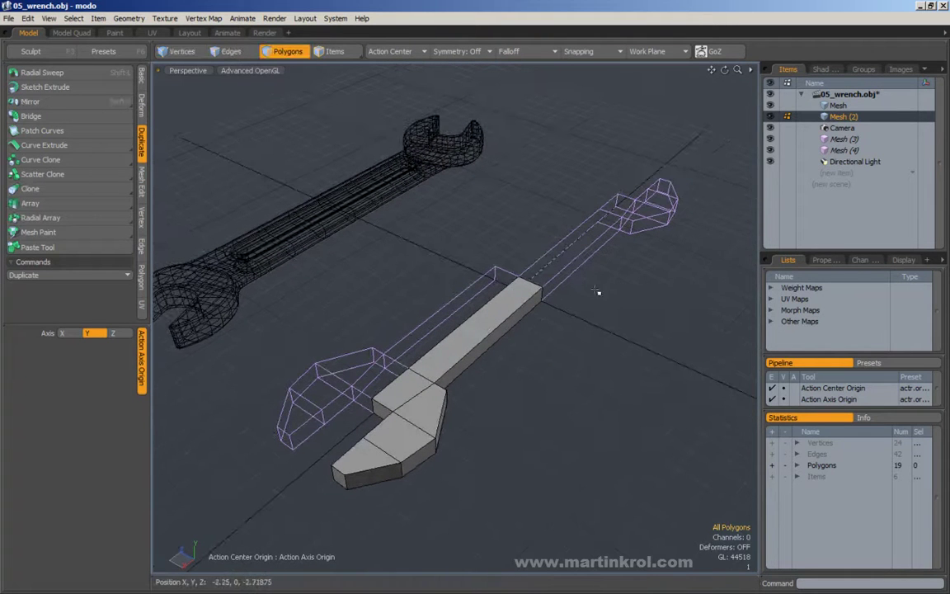
{"action": "left_click_drag", "start_coordinate": [594, 273], "coordinate": [612, 285], "text": "alt"}
{"action": "left_click_drag", "start_coordinate": [612, 286], "coordinate": [625, 311]}
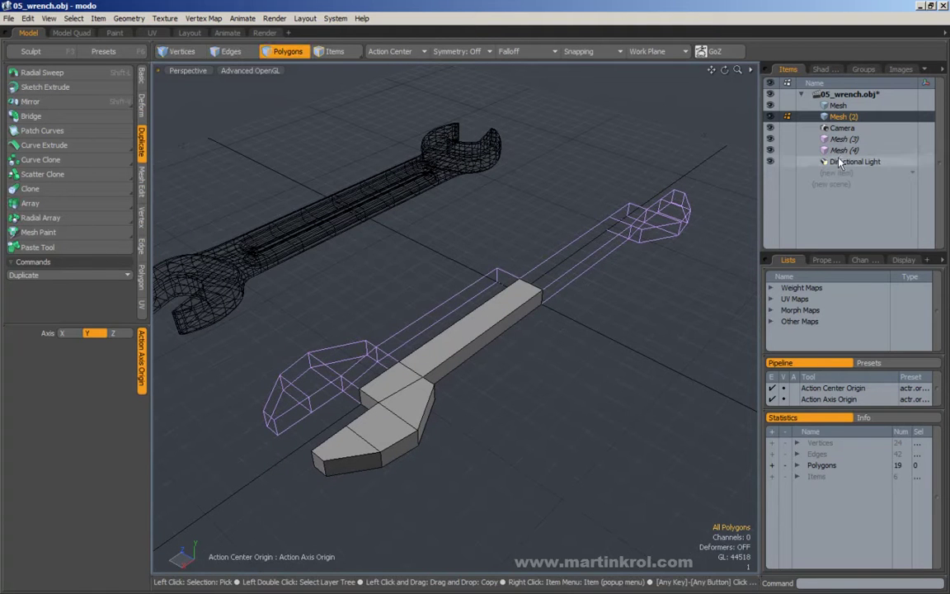
{"action": "left_click_drag", "start_coordinate": [330, 216], "coordinate": [431, 271], "text": "alt"}
{"action": "key", "text": "3"}
{"action": "mouse_move", "coordinate": [426, 232]}
{"action": "left_mouse_down"}
{"action": "mouse_move", "coordinate": [410, 429]}
{"action": "mouse_move", "coordinate": [413, 386]}
{"action": "left_mouse_up"}
{"action": "left_click", "coordinate": [326, 371]}
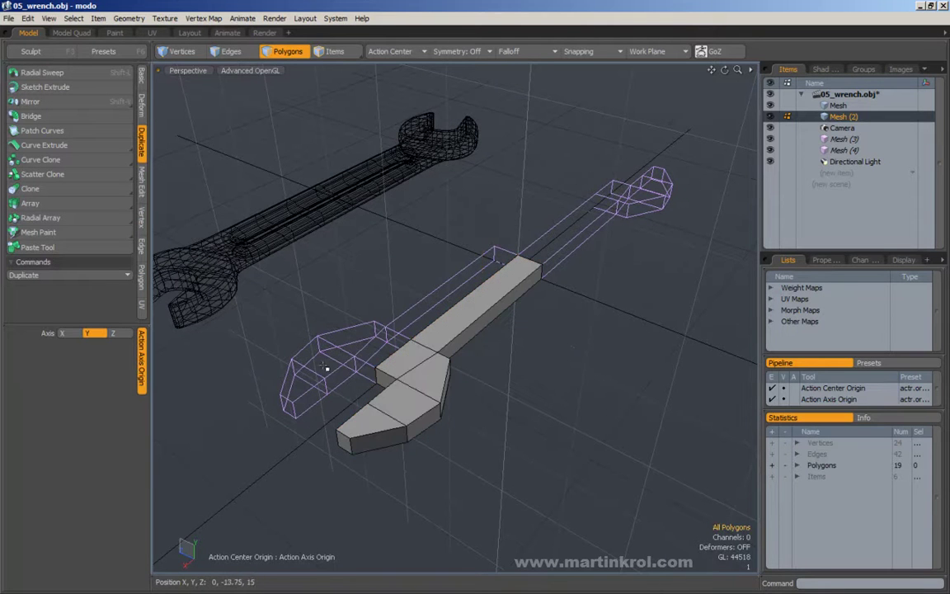
{"action": "left_click_drag", "start_coordinate": [501, 211], "coordinate": [474, 215], "text": "alt"}
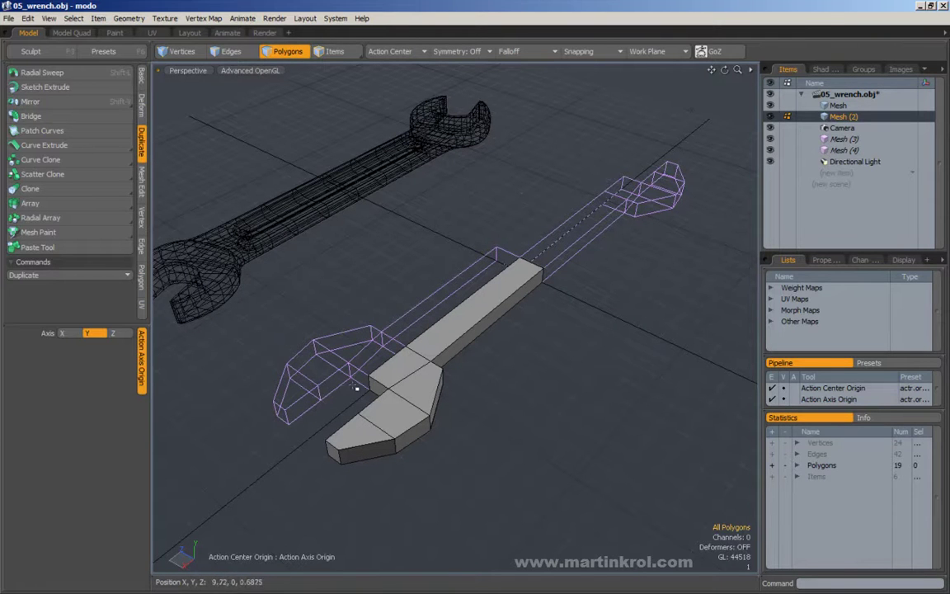
{"action": "left_click_drag", "start_coordinate": [394, 408], "coordinate": [451, 409]}
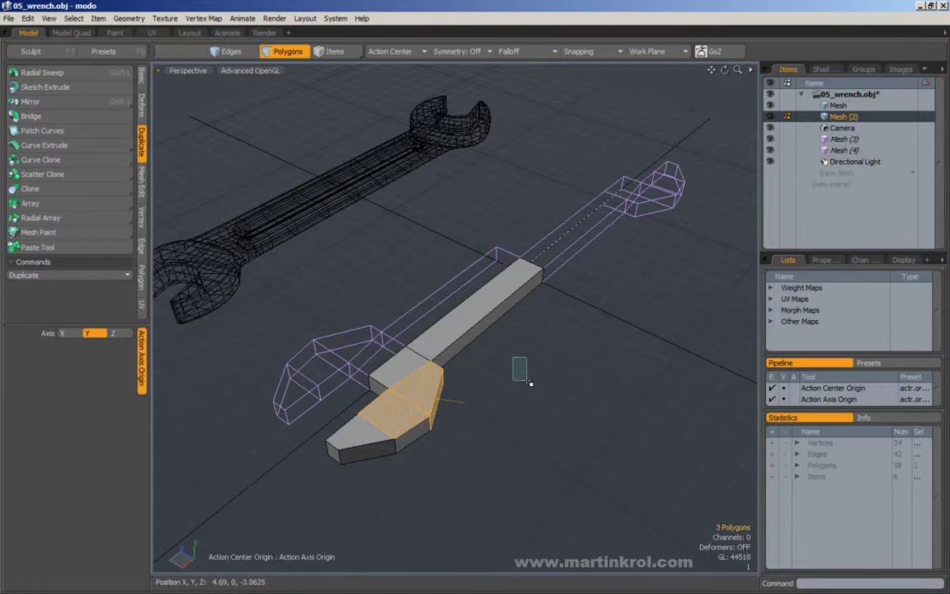
{"action": "left_click", "coordinate": [521, 368]}
{"action": "left_click_drag", "start_coordinate": [505, 360], "coordinate": [501, 357], "text": "alt"}
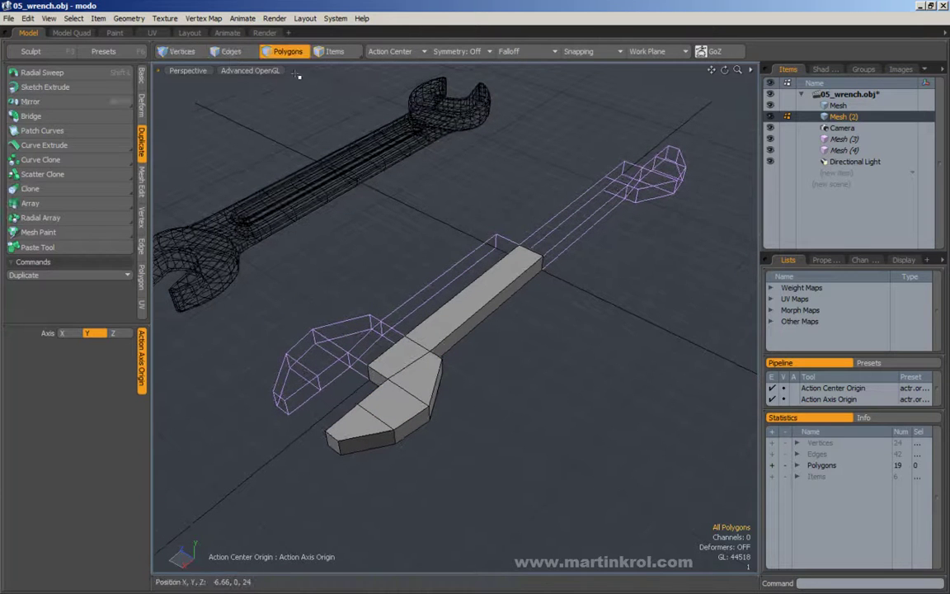
Set the viewport's inactive meshes to display as Flat Shade.
{"action": "left_click", "coordinate": [243, 73]}
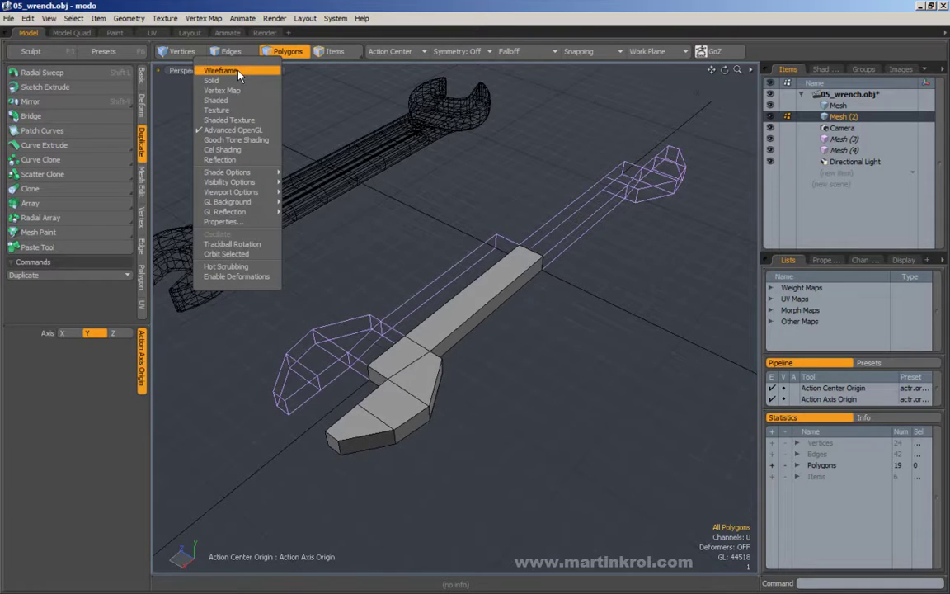
{"action": "mouse_move", "coordinate": [241, 173]}
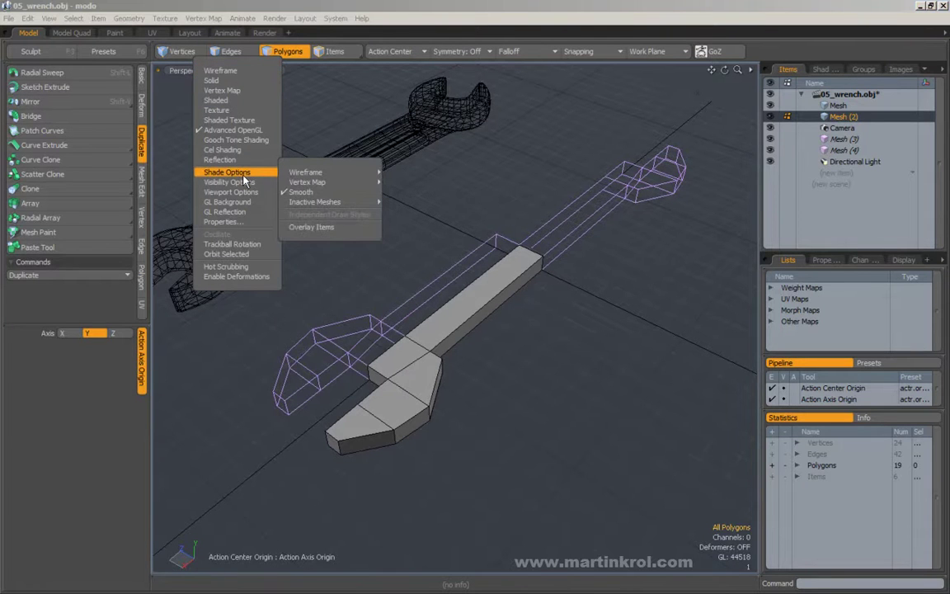
{"action": "mouse_move", "coordinate": [321, 201]}
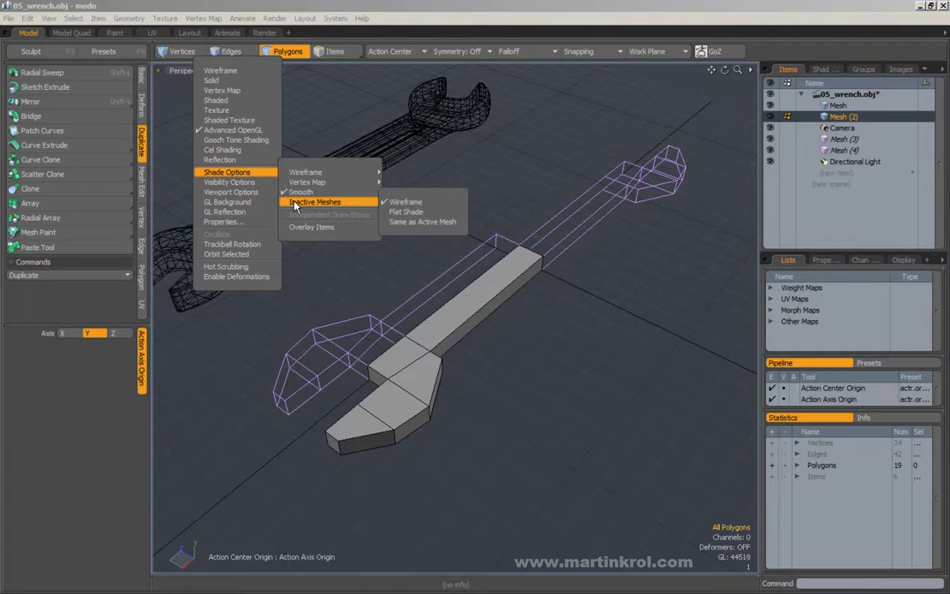
{"action": "left_click", "coordinate": [410, 213]}
Examine the shaded quarter wrench and its mirrored instances against the reference wrench from several angles.
{"action": "mouse_move", "coordinate": [434, 261]}
{"action": "left_mouse_down", "text": "alt"}
{"action": "mouse_move", "coordinate": [436, 247]}
{"action": "mouse_move", "coordinate": [396, 261]}
{"action": "left_mouse_up", "text": "alt"}
{"action": "right_click_drag", "start_coordinate": [396, 261], "coordinate": [413, 297], "text": "alt"}
{"action": "mouse_move", "coordinate": [413, 297]}
{"action": "left_mouse_down", "text": "alt"}
{"action": "mouse_move", "coordinate": [446, 417]}
{"action": "mouse_move", "coordinate": [460, 330]}
{"action": "left_mouse_up", "text": "alt"}
{"action": "left_click", "coordinate": [558, 339]}
{"action": "double_click", "coordinate": [447, 291]}
{"action": "left_click_drag", "start_coordinate": [448, 291], "coordinate": [546, 225], "text": "alt"}
{"action": "left_click", "coordinate": [632, 303]}
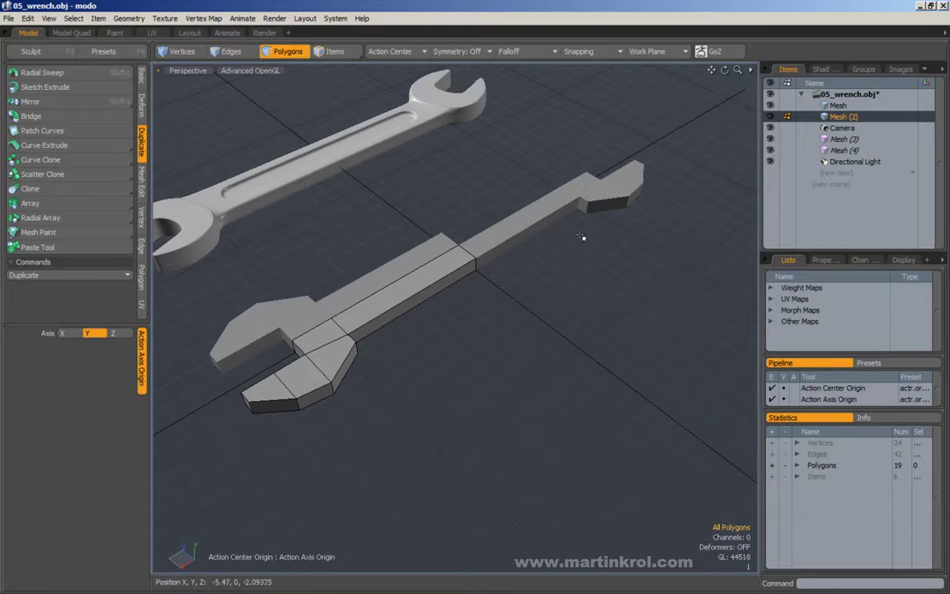
{"action": "left_click_drag", "start_coordinate": [268, 326], "coordinate": [285, 329], "text": "alt"}
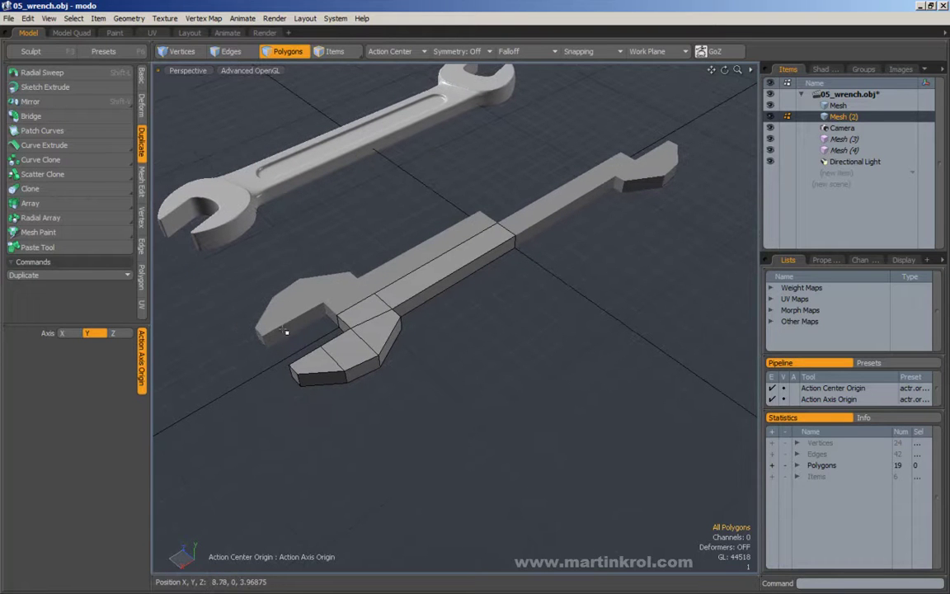
{"action": "middle_click_drag", "start_coordinate": [513, 239], "coordinate": [562, 203], "text": "alt"}
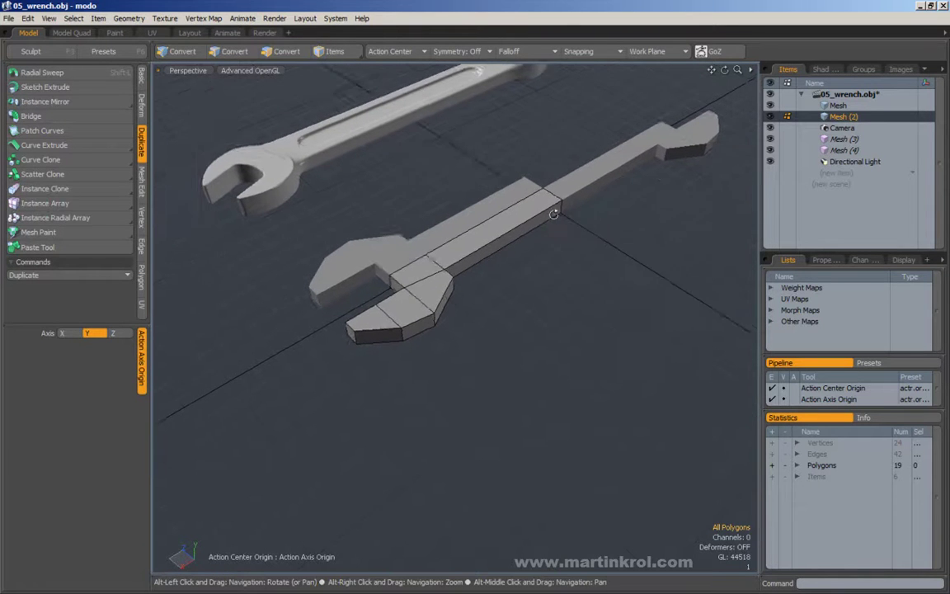
{"action": "scroll", "coordinate": [509, 216], "scroll_direction": "up", "scroll_amount": 4, "text": "alt"}
{"action": "middle_click_drag", "start_coordinate": [466, 223], "coordinate": [507, 233], "text": "alt"}
{"action": "left_click_drag", "start_coordinate": [481, 208], "coordinate": [375, 267], "text": "alt"}
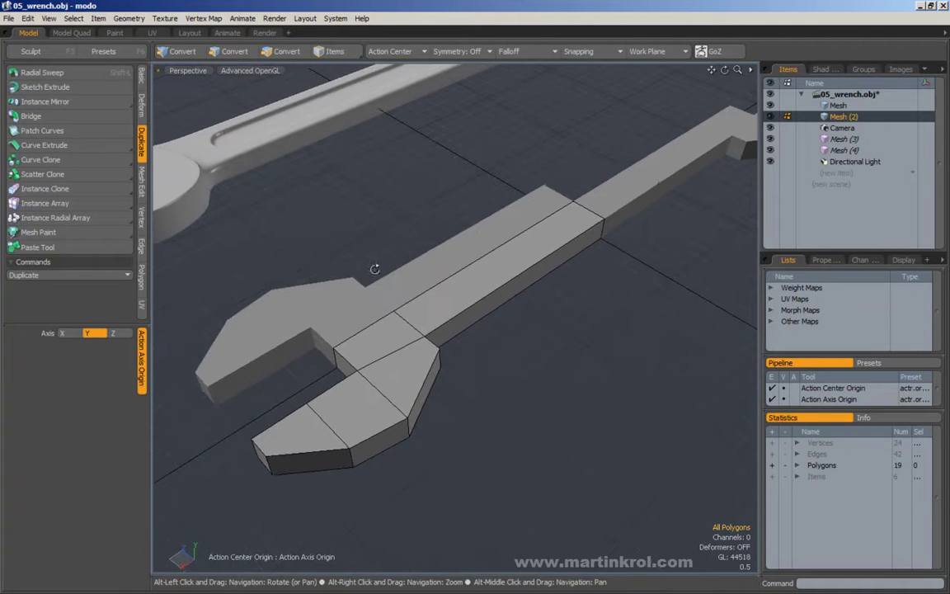
Rename the quarter wrench mesh item, Mesh (2), as workingWrench.
{"action": "left_click", "coordinate": [841, 139]}
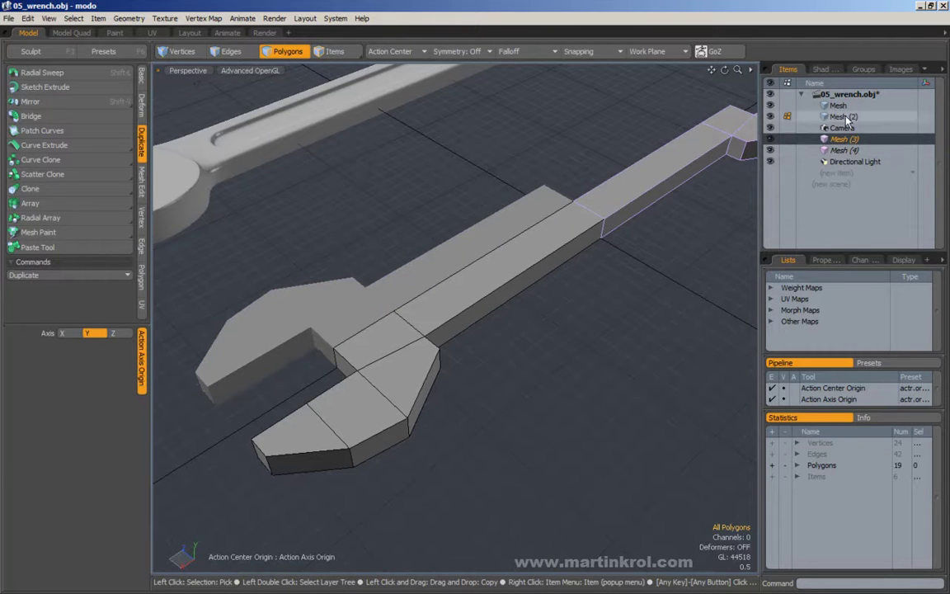
{"action": "left_click", "coordinate": [826, 118]}
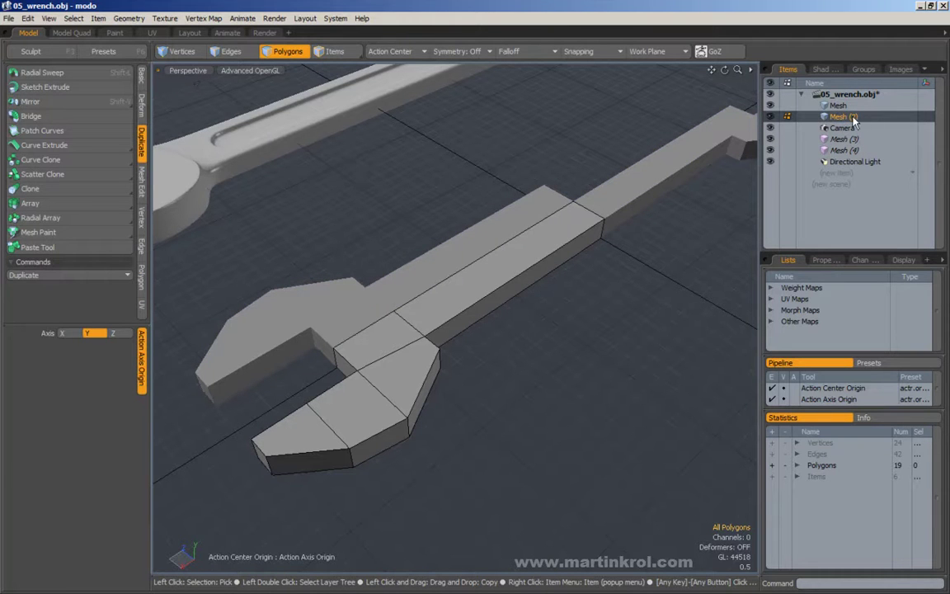
{"action": "double_click", "coordinate": [841, 118]}
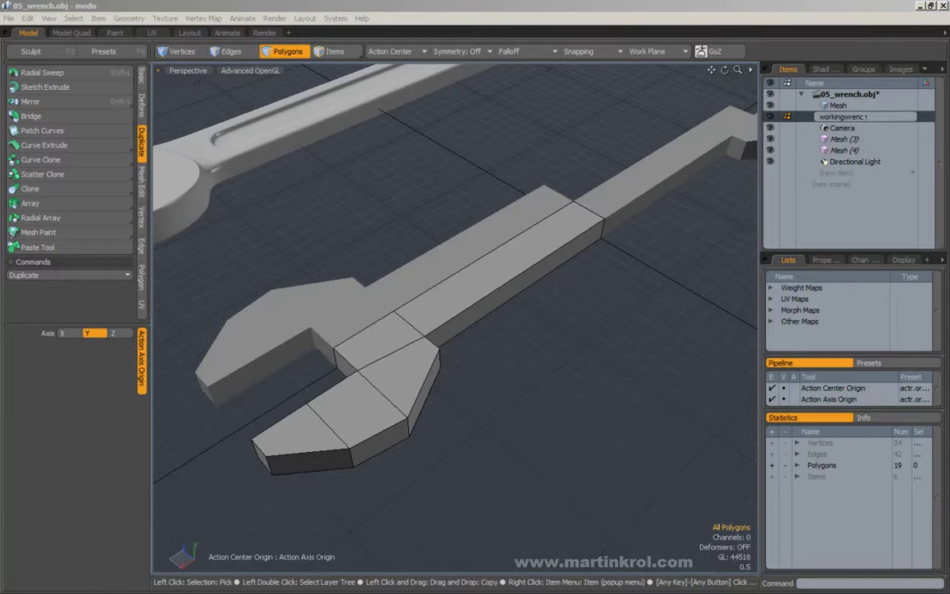
{"action": "key", "text": "Return"}
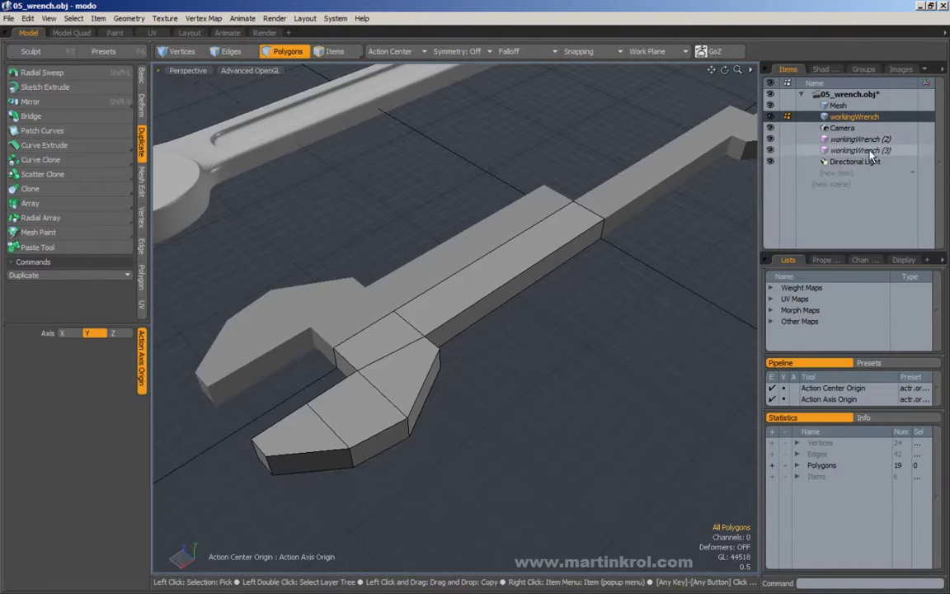
Switch the viewport to the Top view for editing the quarter wrench's jaw.
{"action": "left_click_drag", "start_coordinate": [576, 148], "coordinate": [560, 130], "text": "alt"}
{"action": "left_click_drag", "start_coordinate": [354, 165], "coordinate": [498, 216], "text": "alt"}
{"action": "scroll", "coordinate": [461, 197], "scroll_direction": "up", "scroll_amount": 3, "text": "alt"}
{"action": "left_click", "coordinate": [229, 55]}
{"action": "left_click_drag", "start_coordinate": [318, 198], "coordinate": [480, 273], "text": "alt"}
{"action": "left_click_drag", "start_coordinate": [544, 244], "coordinate": [420, 246], "text": "alt+shift"}
{"action": "left_click", "coordinate": [550, 218]}
{"action": "key", "text": "KP_1"}
{"action": "right_click_drag", "start_coordinate": [549, 218], "coordinate": [488, 221], "text": "alt"}
{"action": "left_click", "coordinate": [194, 72]}
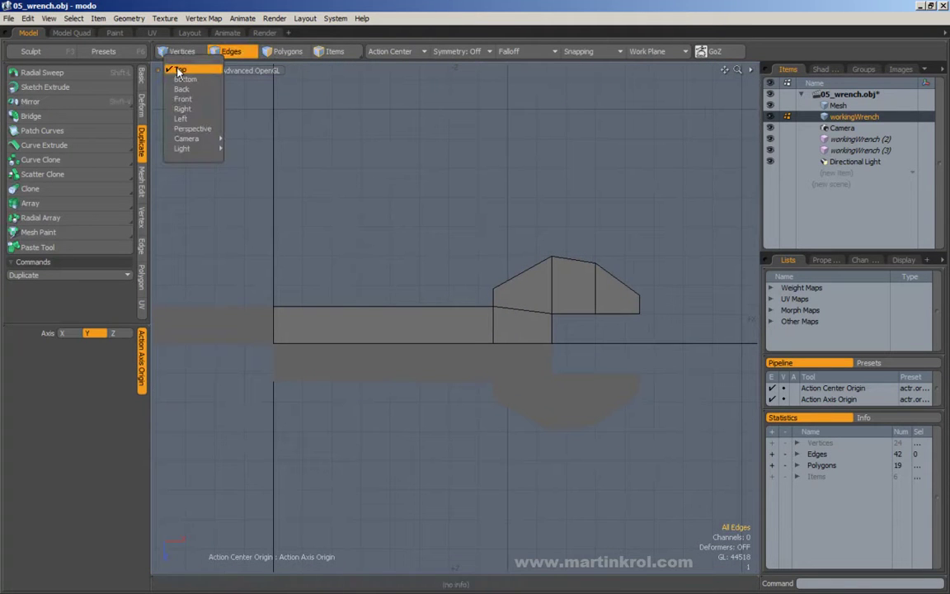
{"action": "left_click", "coordinate": [179, 72]}
{"action": "right_click_drag", "start_coordinate": [467, 246], "coordinate": [505, 239], "text": "alt"}
{"action": "left_click_drag", "start_coordinate": [507, 237], "coordinate": [525, 240], "text": "alt"}
{"action": "left_click_drag", "start_coordinate": [577, 223], "coordinate": [533, 227], "text": "alt"}
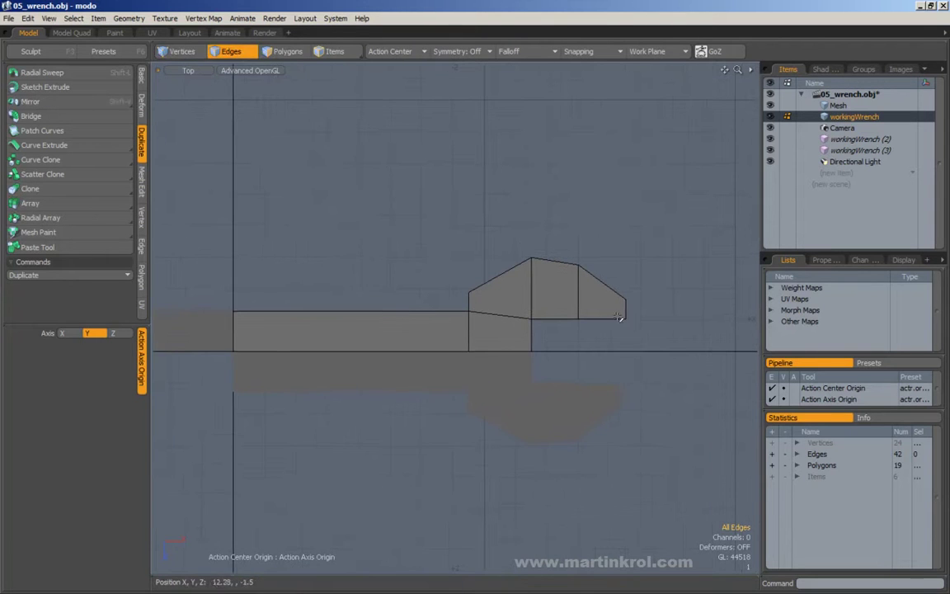
{"action": "left_click_drag", "start_coordinate": [446, 297], "coordinate": [416, 229], "text": "alt"}
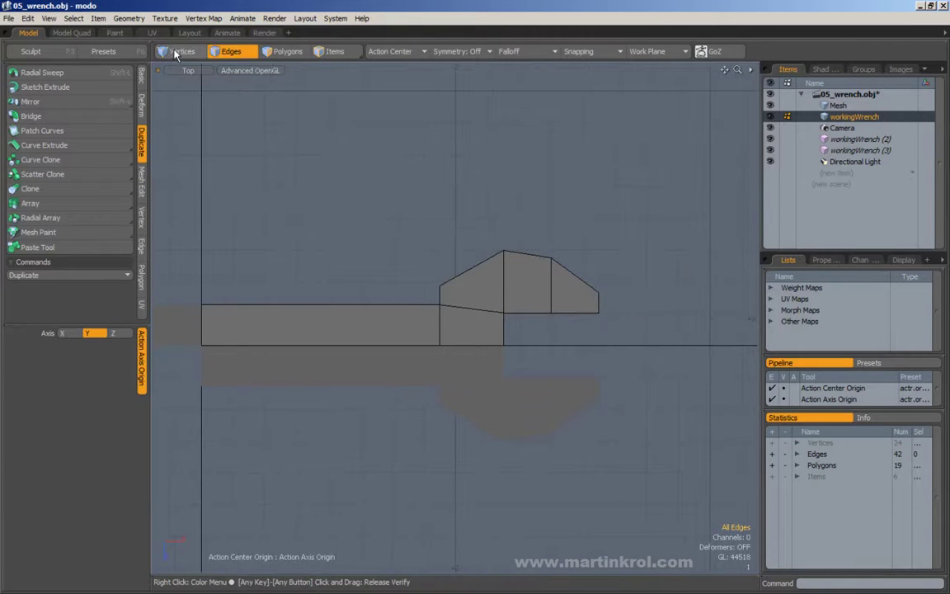
Move the outer corner vertices where the jaw meets the handle outward and toward the jaw's tip.
{"action": "left_click", "coordinate": [178, 53]}
{"action": "middle_click_drag", "start_coordinate": [403, 251], "coordinate": [463, 291]}
{"action": "key", "text": "w"}
{"action": "left_click_drag", "start_coordinate": [441, 273], "coordinate": [450, 264]}
{"action": "mouse_move", "coordinate": [470, 421]}
{"action": "left_mouse_down", "text": "alt"}
{"action": "mouse_move", "coordinate": [470, 436]}
{"action": "mouse_move", "coordinate": [480, 433]}
{"action": "left_mouse_up", "text": "alt"}
Move the two vertices at the jaw's outermost peak by about 0.09375 in X and 0.21875 in Z.
{"action": "key", "text": "q"}
{"action": "middle_click_drag", "start_coordinate": [499, 273], "coordinate": [511, 261]}
{"action": "key", "text": "w"}
{"action": "left_click_drag", "start_coordinate": [504, 266], "coordinate": [508, 270]}
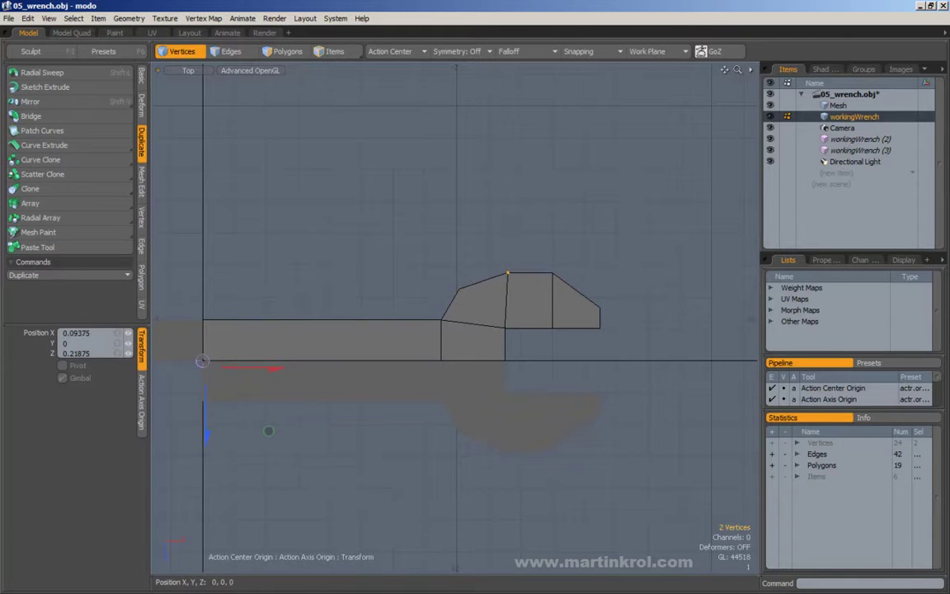
Move the outer vertices between the jaw's peak and tip by about 0.03125 in X and 0.28125 in Z.
{"action": "key", "text": "q"}
{"action": "middle_click_drag", "start_coordinate": [540, 250], "coordinate": [577, 291]}
{"action": "key", "text": "w"}
{"action": "left_click_drag", "start_coordinate": [553, 273], "coordinate": [554, 282]}
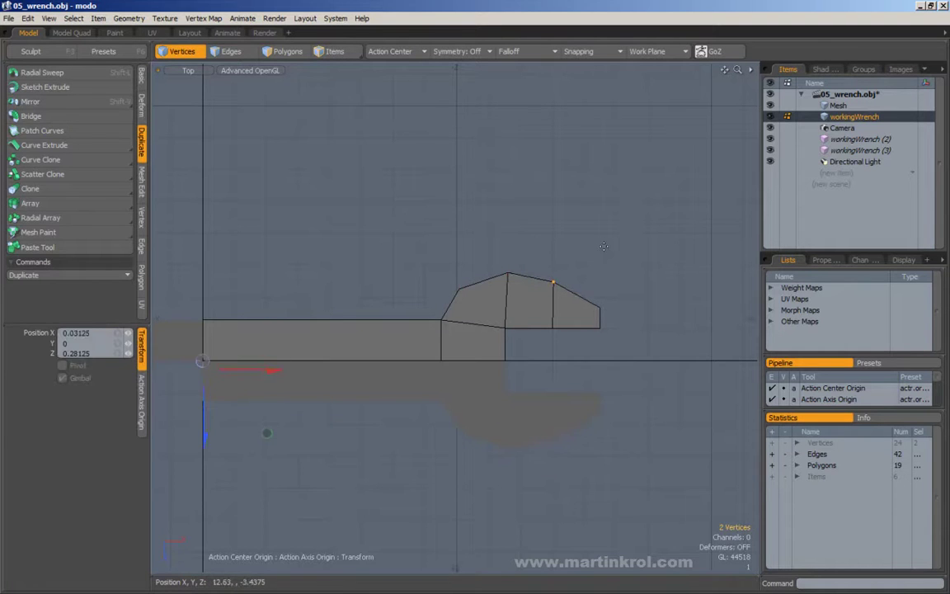
Move the outer vertices at the jaw's tip by about -0.09375 in X and 0.0625 in Z.
{"action": "key", "text": "q"}
{"action": "left_click_drag", "start_coordinate": [612, 345], "coordinate": [604, 310], "text": "alt"}
{"action": "middle_click_drag", "start_coordinate": [582, 260], "coordinate": [605, 283]}
{"action": "key", "text": "w"}
{"action": "left_click_drag", "start_coordinate": [592, 272], "coordinate": [589, 274]}
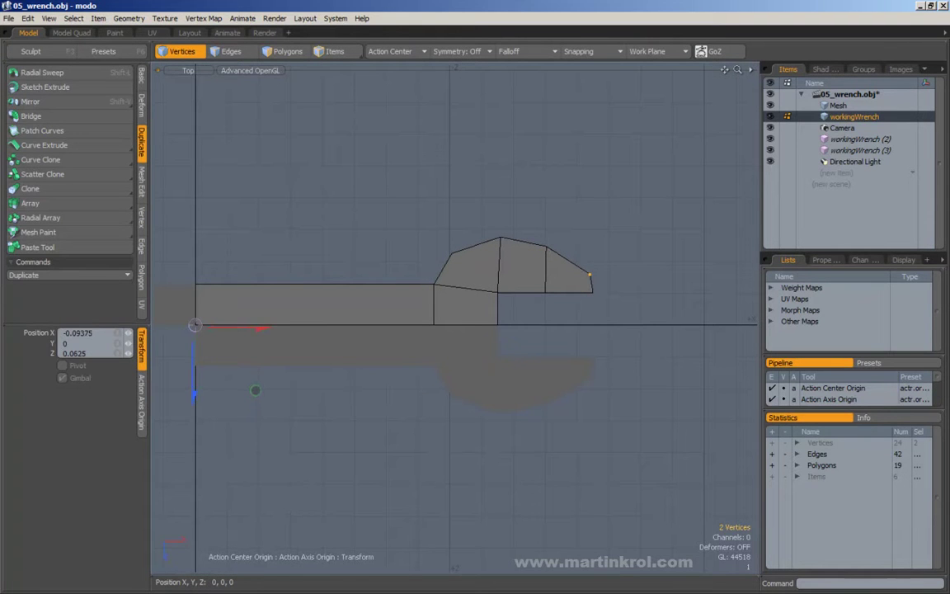
{"action": "key", "text": "q"}
{"action": "left_click", "coordinate": [633, 250]}
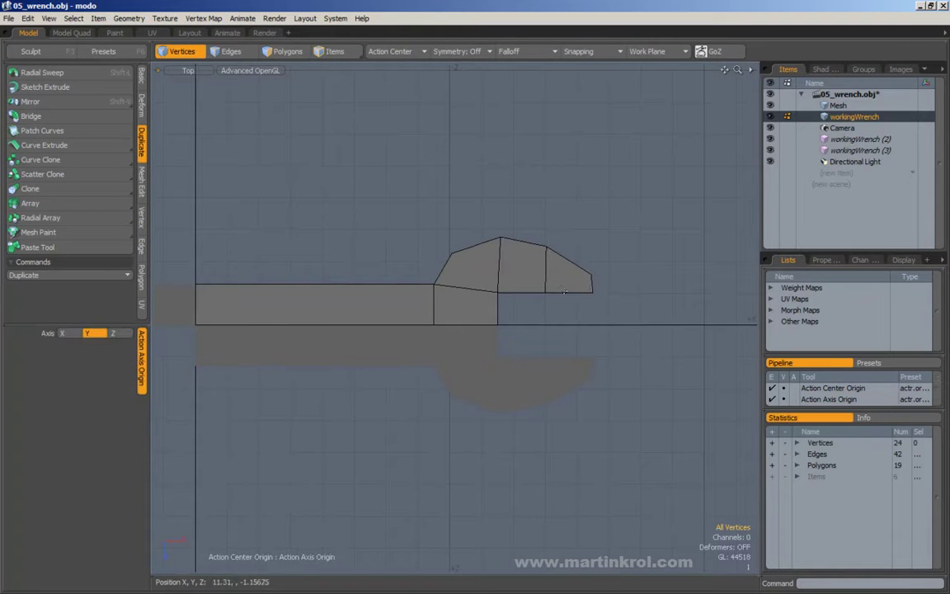
Select the outer and inner edges of the jaw's middle segment and add a single Loop Slice across them at 50%.
{"action": "left_click_drag", "start_coordinate": [563, 267], "coordinate": [536, 236], "text": "alt"}
{"action": "scroll", "coordinate": [536, 236], "scroll_direction": "up", "scroll_amount": 2}
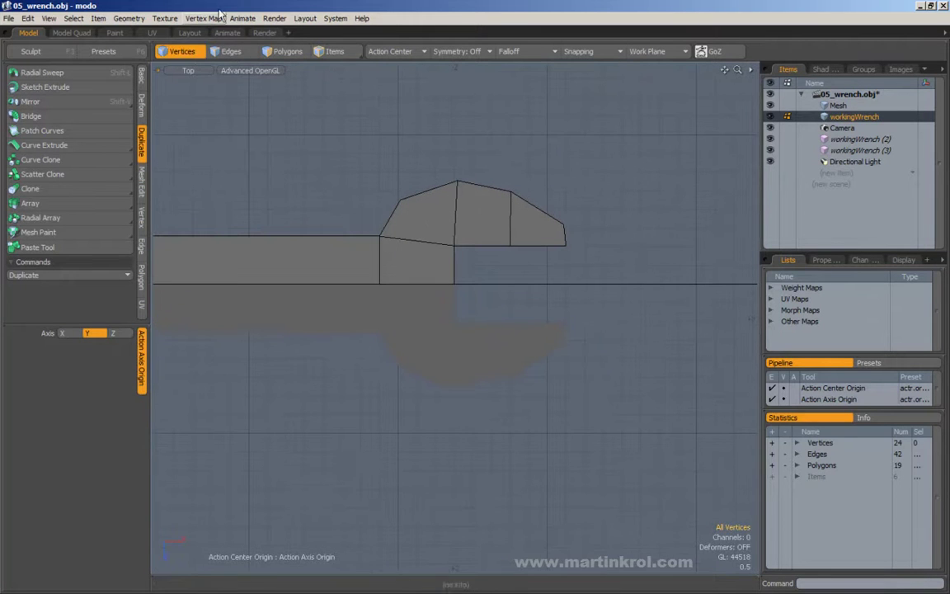
{"action": "key", "text": "2"}
{"action": "left_click", "coordinate": [490, 189]}
{"action": "left_click", "coordinate": [482, 245], "text": "shift"}
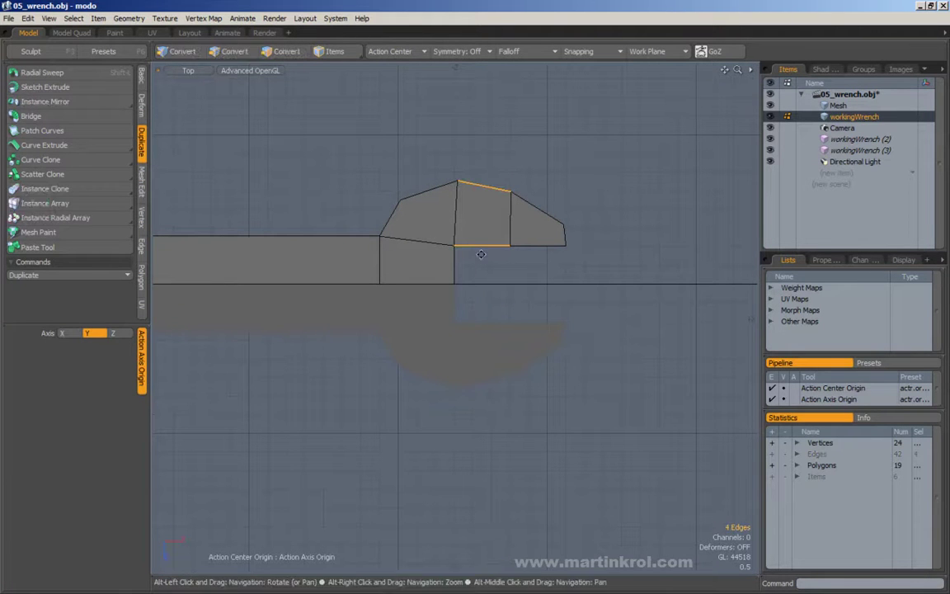
{"action": "key", "text": "alt+c"}
{"action": "left_click", "coordinate": [481, 254]}
{"action": "left_click_drag", "start_coordinate": [484, 232], "coordinate": [486, 250], "text": "alt"}
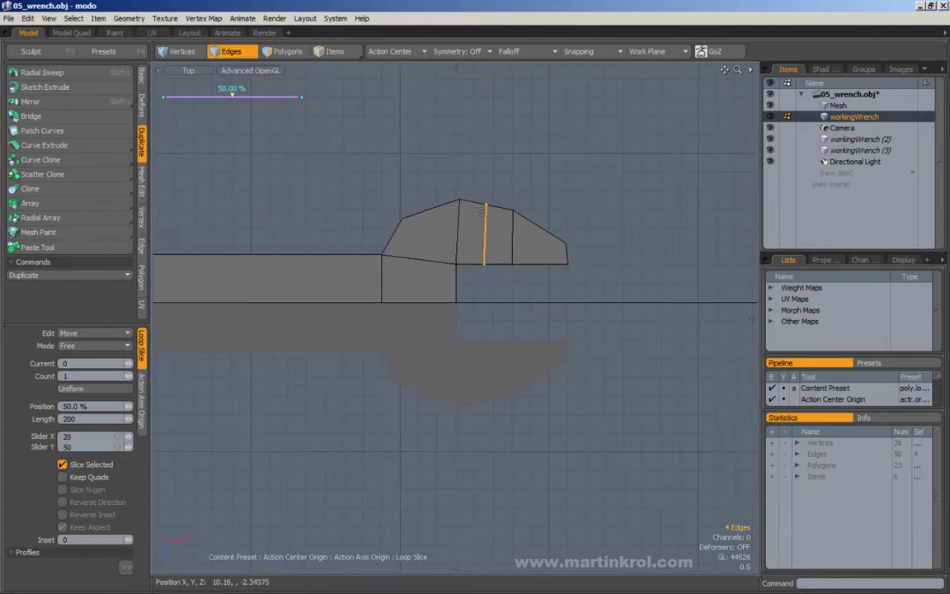
{"action": "key", "text": "q"}
{"action": "left_click_drag", "start_coordinate": [552, 198], "coordinate": [536, 286]}
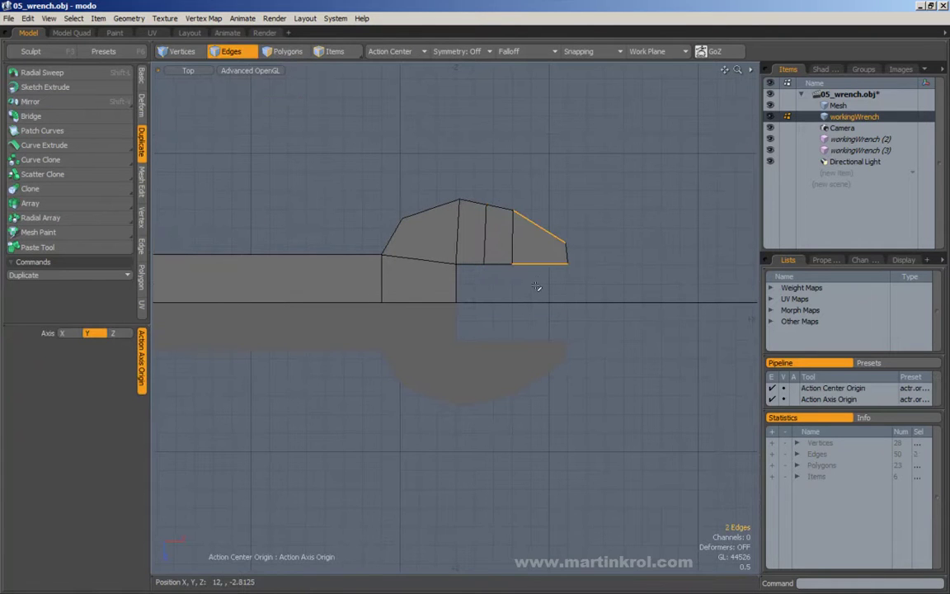
{"action": "key", "text": "alt+l"}
{"action": "left_click_drag", "start_coordinate": [585, 222], "coordinate": [604, 226], "text": "alt"}
{"action": "left_click_drag", "start_coordinate": [526, 202], "coordinate": [539, 235]}
Move the outer end of the new jaw slice slightly outward to round the jaw's outline.
{"action": "right_click_drag", "start_coordinate": [496, 197], "coordinate": [516, 221]}
{"action": "key", "text": "w"}
{"action": "left_click_drag", "start_coordinate": [533, 247], "coordinate": [532, 243]}
{"action": "key", "text": "q"}
With the Automatic action center, slide the slice's inner edge toward the opening's inner corner and move that corner edge 0.3125 in Z.
{"action": "right_click_drag", "start_coordinate": [492, 235], "coordinate": [528, 294]}
{"action": "key", "text": "w"}
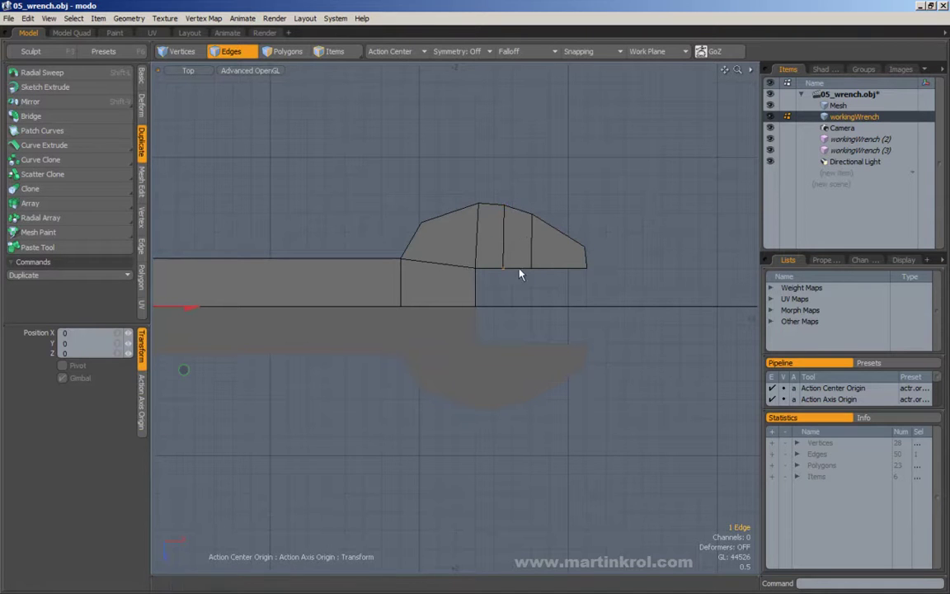
{"action": "left_click", "coordinate": [390, 51]}
{"action": "left_click", "coordinate": [391, 58]}
{"action": "left_click_drag", "start_coordinate": [535, 263], "coordinate": [503, 269]}
{"action": "key", "text": "y"}
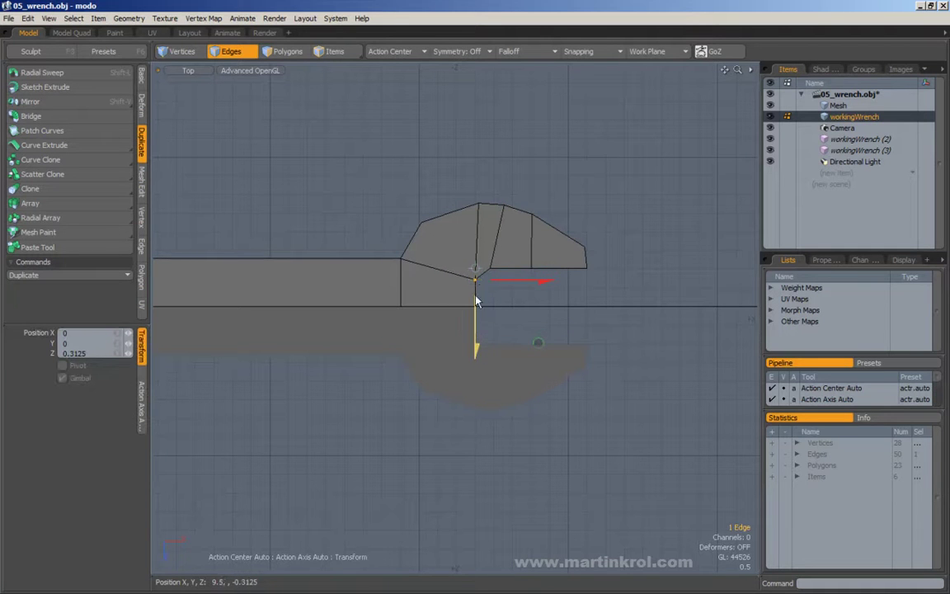
{"action": "key", "text": "q"}
{"action": "left_click", "coordinate": [545, 180]}
Select the edges along the jaw opening's inner side through the tip and move them -0.09375 in Z.
{"action": "mouse_move", "coordinate": [545, 179]}
{"action": "right_mouse_down", "text": "alt"}
{"action": "mouse_move", "coordinate": [501, 193]}
{"action": "mouse_move", "coordinate": [556, 185]}
{"action": "mouse_move", "coordinate": [507, 186]}
{"action": "mouse_move", "coordinate": [556, 195]}
{"action": "right_mouse_up", "text": "alt"}
{"action": "left_click_drag", "start_coordinate": [557, 194], "coordinate": [484, 211], "text": "alt"}
{"action": "right_click_drag", "start_coordinate": [484, 210], "coordinate": [515, 209], "text": "alt"}
{"action": "right_click_drag", "start_coordinate": [424, 220], "coordinate": [576, 260]}
{"action": "key", "text": "y"}
{"action": "key", "text": "q"}
{"action": "key", "text": "y"}
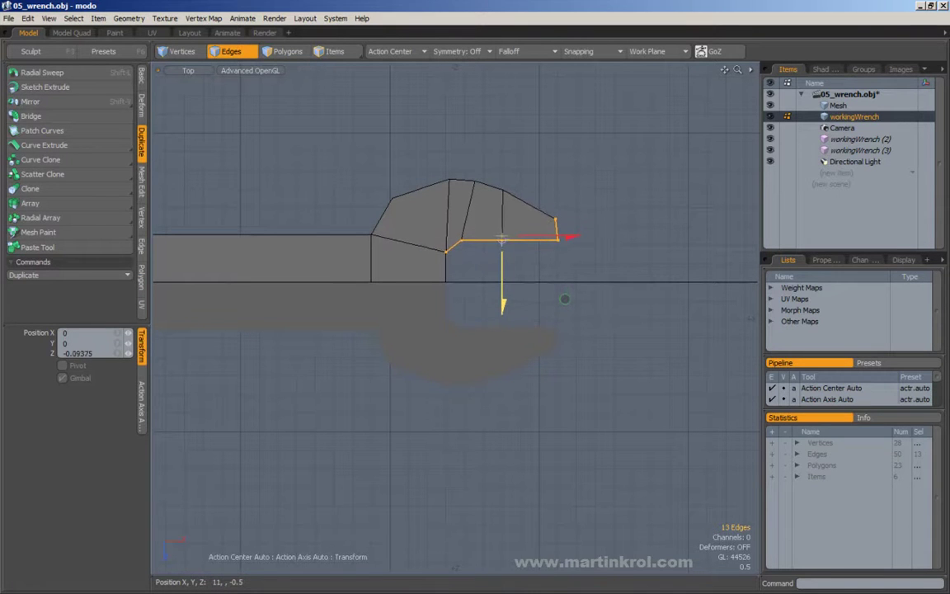
{"action": "key", "text": "q"}
{"action": "left_click", "coordinate": [493, 132]}
Return to the Perspective view and select the ring of vertical edges along the sides of the quarter wrench.
{"action": "right_click_drag", "start_coordinate": [532, 146], "coordinate": [458, 163], "text": "alt"}
{"action": "key", "text": "KP_Decimal"}
{"action": "left_click_drag", "start_coordinate": [562, 231], "coordinate": [548, 282], "text": "alt"}
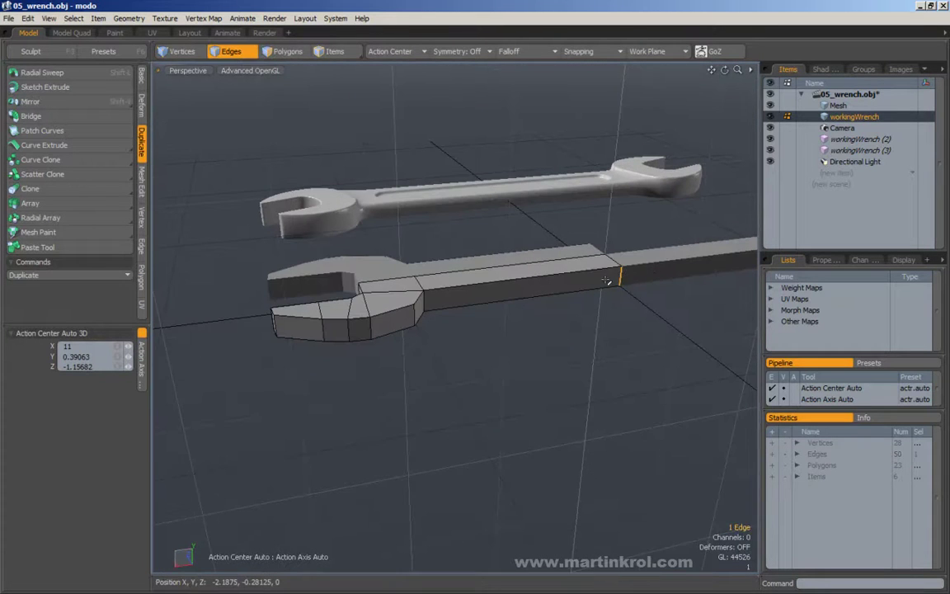
{"action": "left_click_drag", "start_coordinate": [610, 279], "coordinate": [600, 281], "text": "alt"}
{"action": "key", "text": "alt+l"}
{"action": "left_click_drag", "start_coordinate": [281, 224], "coordinate": [353, 241], "text": "alt"}
{"action": "left_click_drag", "start_coordinate": [343, 370], "coordinate": [428, 342], "text": "alt"}
Try a Loop Slice with a count of 2 at 20% and 80% on the side edges, and undo it.
{"action": "left_click", "coordinate": [141, 180]}
{"action": "left_click", "coordinate": [56, 174]}
{"action": "left_click_drag", "start_coordinate": [461, 272], "coordinate": [443, 289], "text": "alt"}
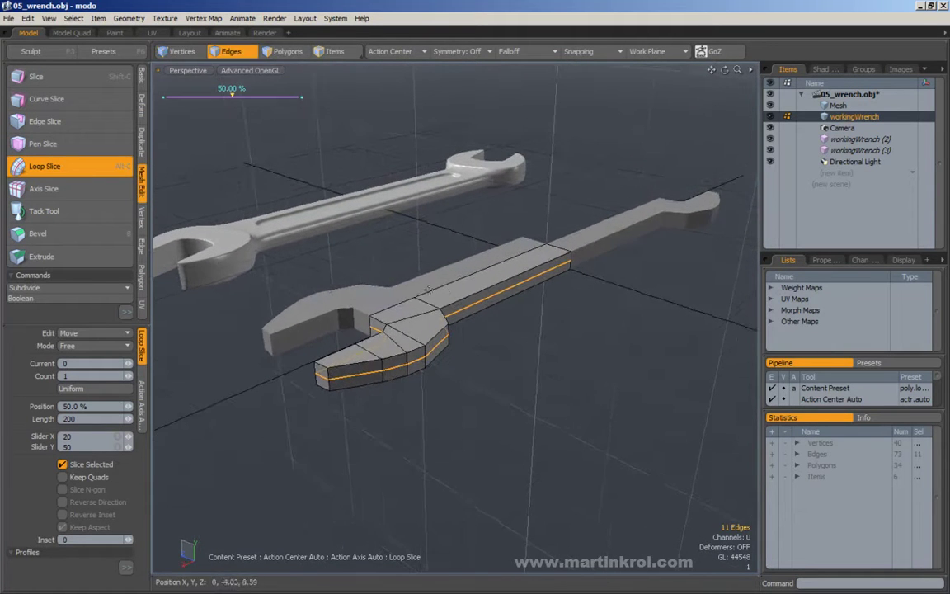
{"action": "left_click", "coordinate": [128, 376]}
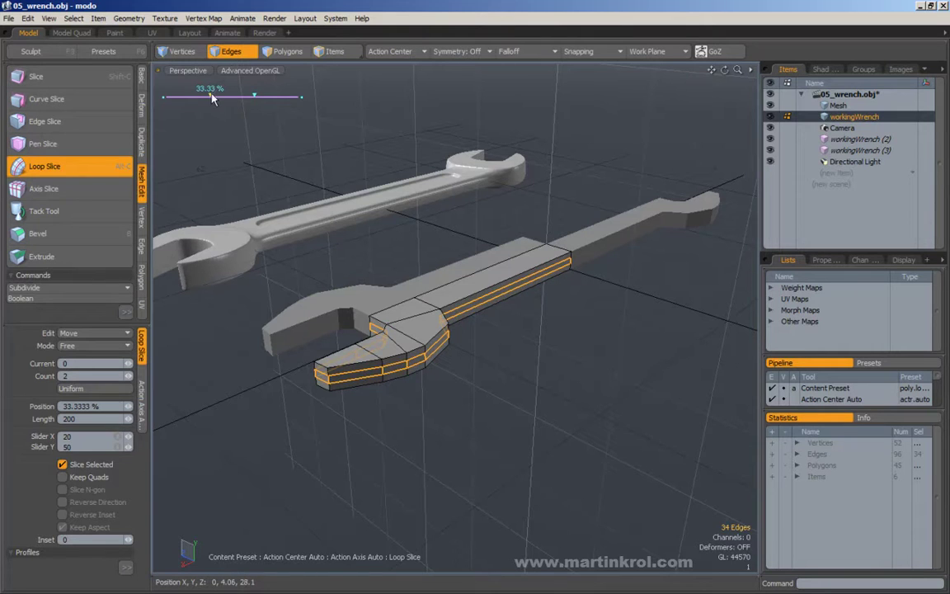
{"action": "left_click_drag", "start_coordinate": [210, 95], "coordinate": [191, 96]}
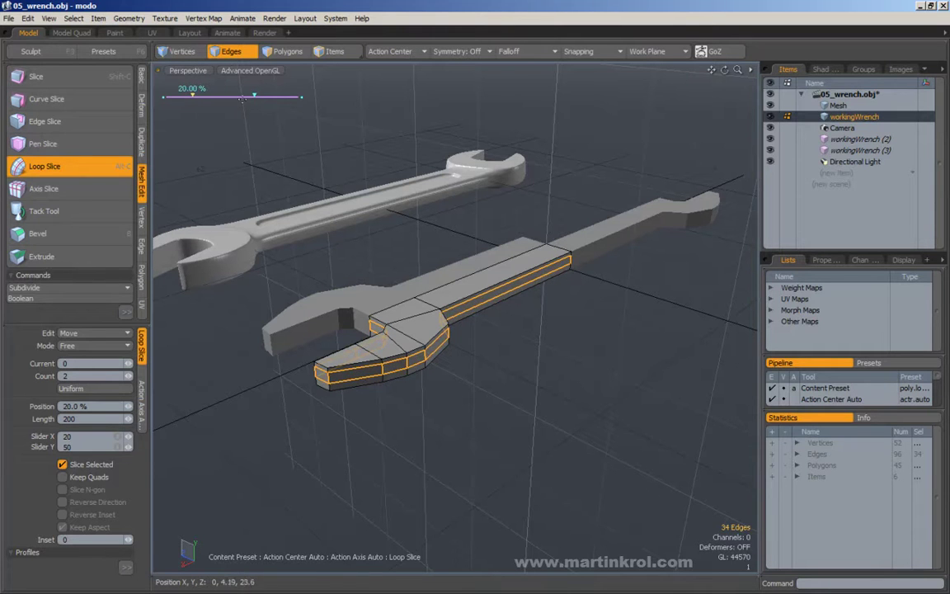
{"action": "left_click_drag", "start_coordinate": [256, 96], "coordinate": [272, 95]}
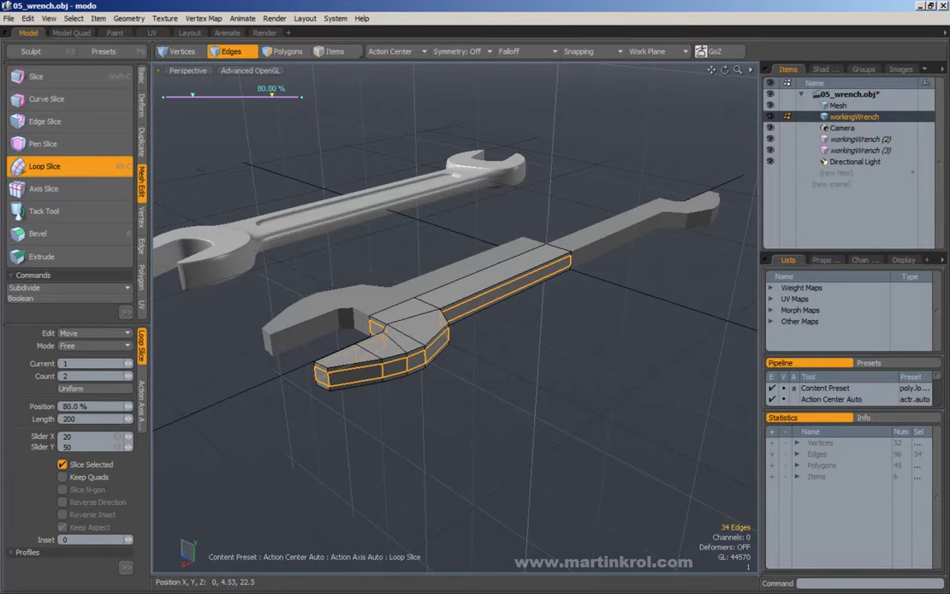
{"action": "left_click_drag", "start_coordinate": [525, 292], "coordinate": [569, 281], "text": "alt"}
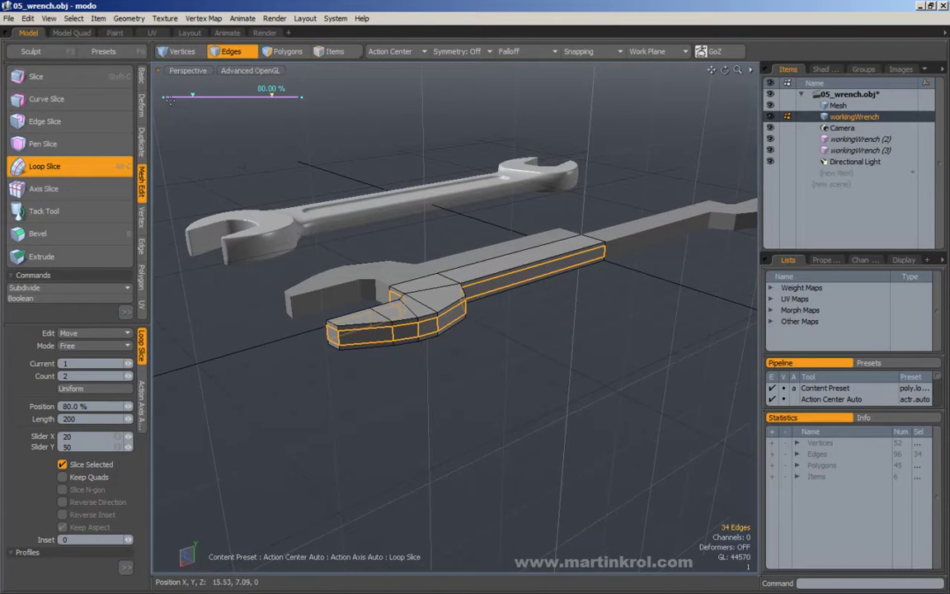
{"action": "left_click_drag", "start_coordinate": [399, 177], "coordinate": [427, 213], "text": "alt"}
{"action": "key", "text": "ctrl+z"}
{"action": "key", "text": "ctrl+z"}
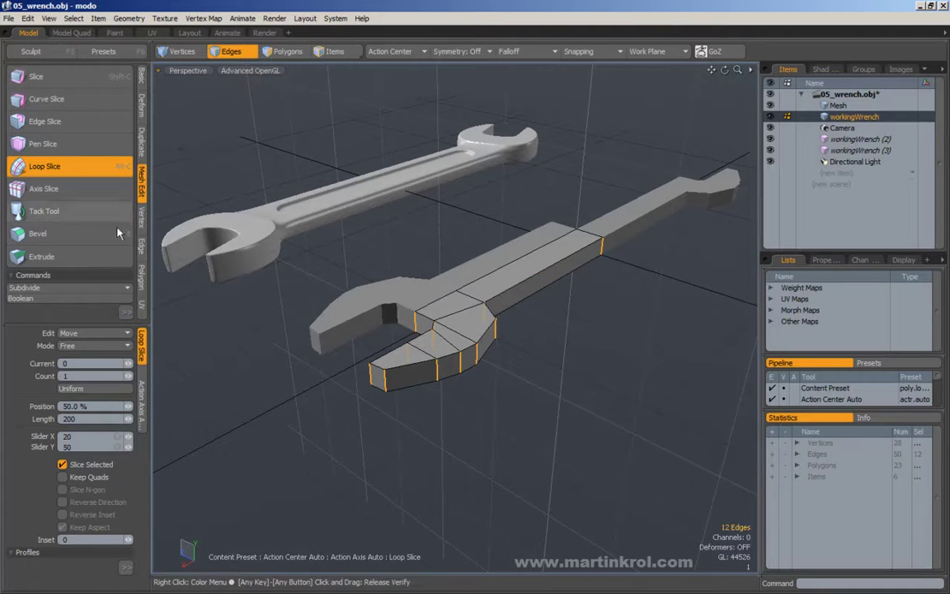
Loop Slice the vertical side edges once at 50% and bevel the resulting edge loop with an Inset value of about 0.21094.
{"action": "left_click", "coordinate": [77, 168]}
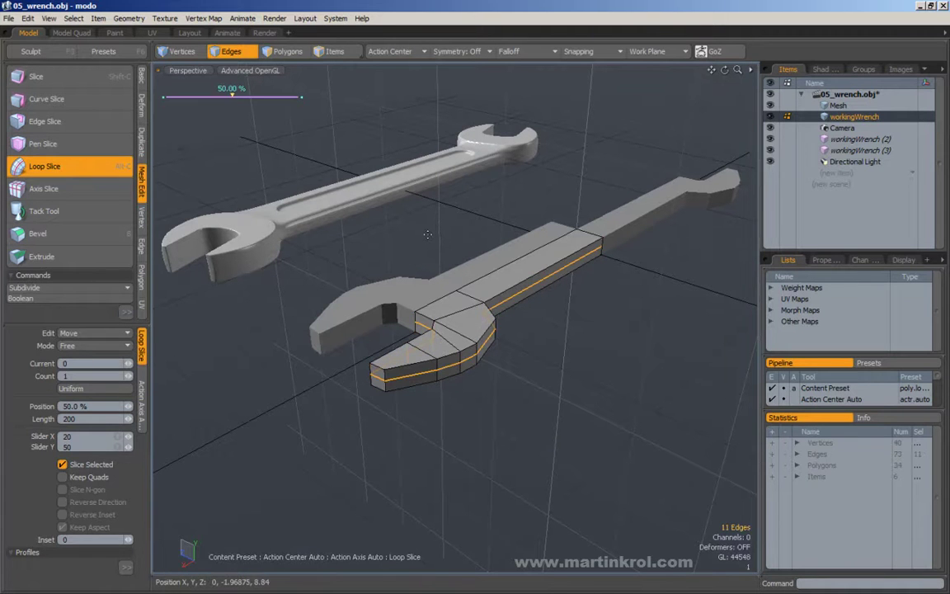
{"action": "key", "text": "space"}
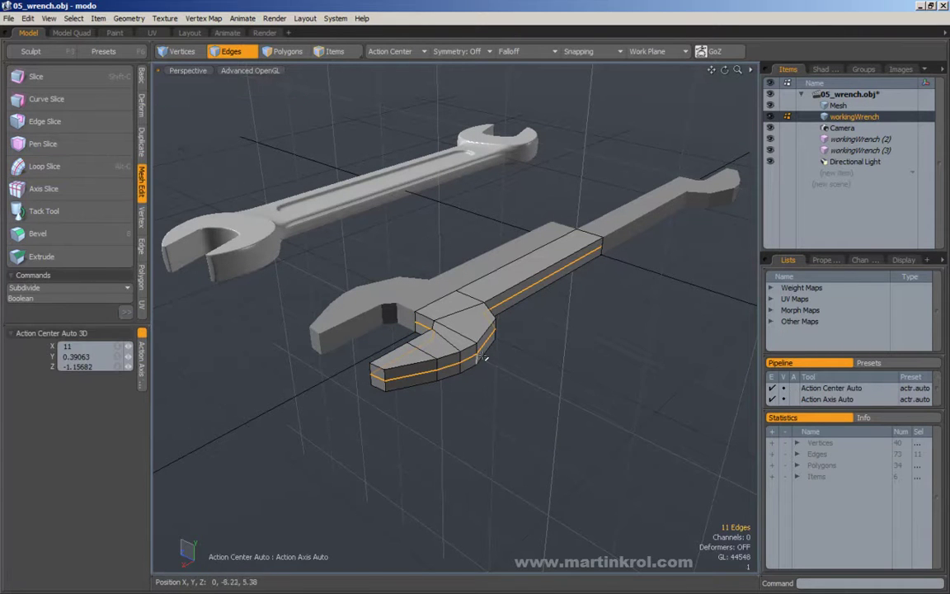
{"action": "left_click_drag", "start_coordinate": [371, 356], "coordinate": [435, 340], "text": "alt"}
{"action": "left_click", "coordinate": [47, 239]}
{"action": "left_click_drag", "start_coordinate": [527, 363], "coordinate": [572, 317]}
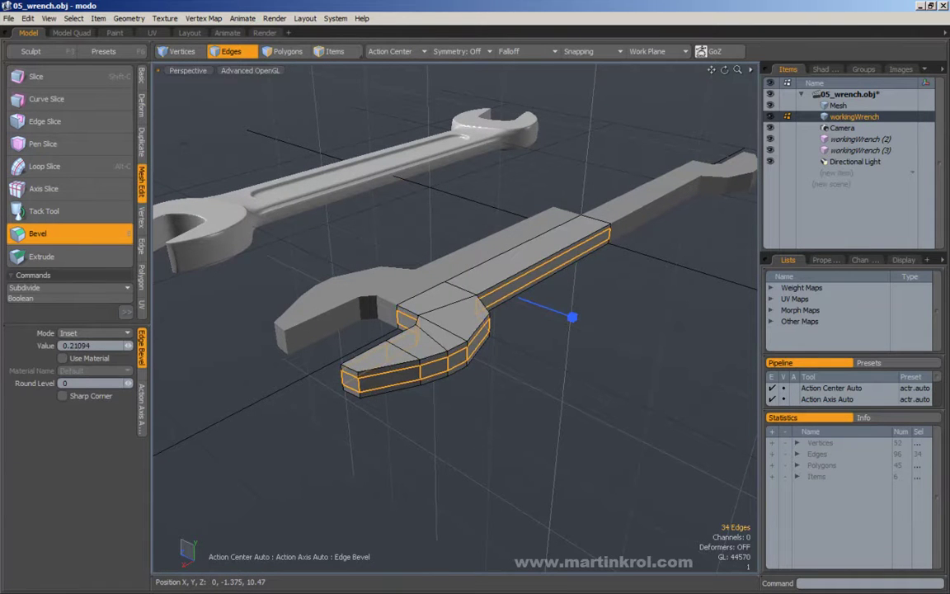
Finish the bevel, clear the edge selection, and preview the quarter wrench as a subdivision surface beside the reference wrench.
{"action": "key", "text": "space"}
{"action": "left_click", "coordinate": [423, 216]}
{"action": "left_click_drag", "start_coordinate": [428, 223], "coordinate": [625, 250], "text": "alt"}
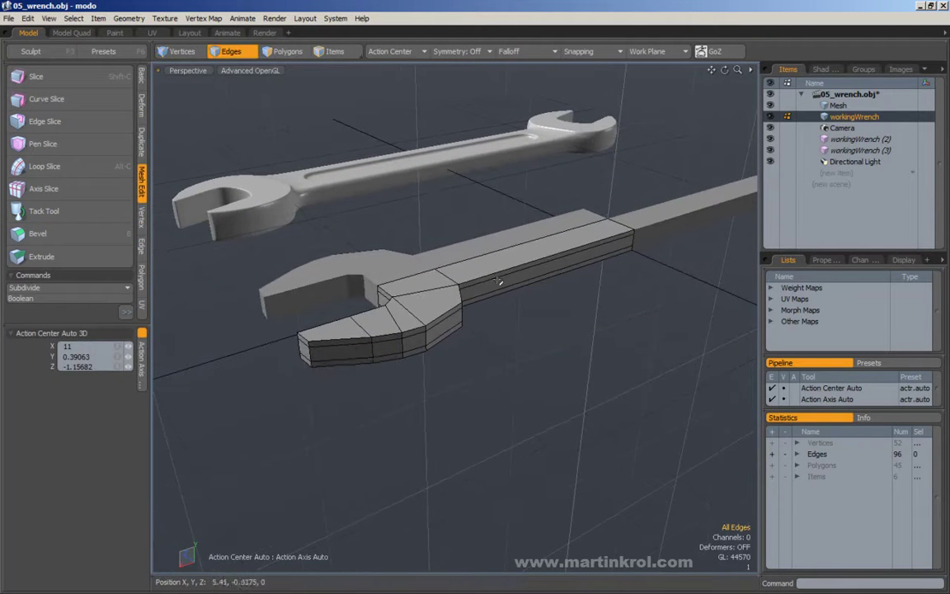
{"action": "left_click_drag", "start_coordinate": [277, 356], "coordinate": [512, 323], "text": "alt"}
{"action": "key", "text": "Tab"}
{"action": "right_click_drag", "start_coordinate": [511, 324], "coordinate": [470, 325], "text": "alt"}
{"action": "left_click_drag", "start_coordinate": [449, 277], "coordinate": [455, 208], "text": "alt"}
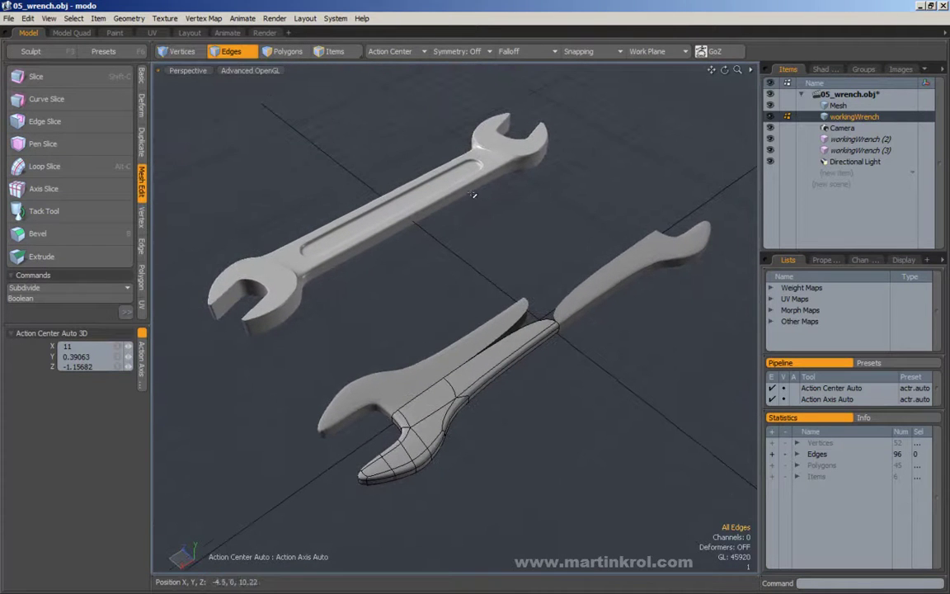
{"action": "middle_click_drag", "start_coordinate": [376, 287], "coordinate": [401, 278], "text": "alt"}
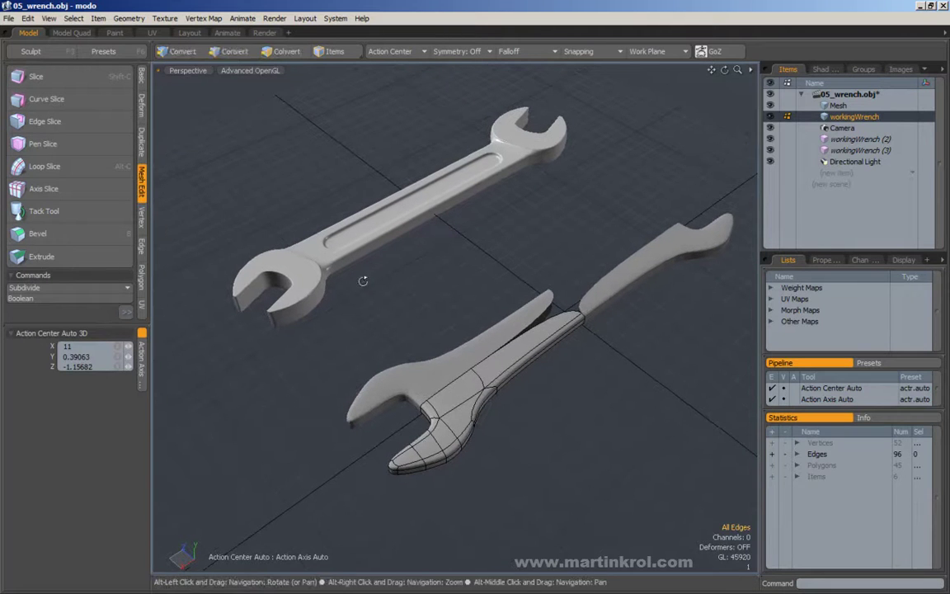
{"action": "left_click_drag", "start_coordinate": [384, 295], "coordinate": [409, 307], "text": "alt"}
{"action": "right_click_drag", "start_coordinate": [409, 308], "coordinate": [466, 317], "text": "alt"}
{"action": "key", "text": "Tab"}
Make the reference Mesh active, examine its edge loops around the jaw and handle, and reactivate workingWrench.
{"action": "left_click_drag", "start_coordinate": [339, 282], "coordinate": [449, 295], "text": "alt"}
{"action": "left_click", "coordinate": [847, 108]}
{"action": "right_click_drag", "start_coordinate": [449, 294], "coordinate": [548, 260], "text": "alt"}
{"action": "left_click_drag", "start_coordinate": [375, 276], "coordinate": [414, 282], "text": "alt"}
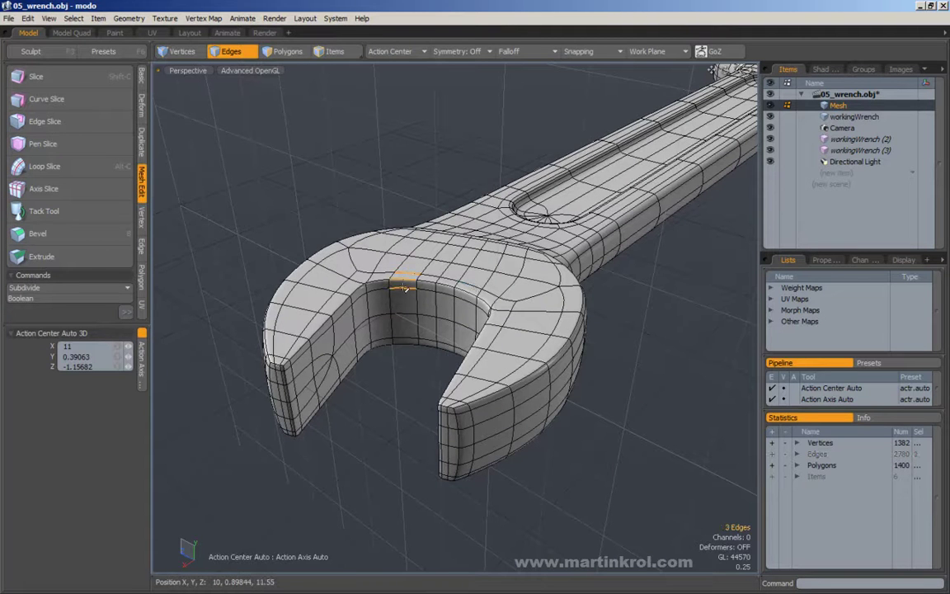
{"action": "left_click_drag", "start_coordinate": [408, 282], "coordinate": [428, 289], "text": "alt"}
{"action": "left_click", "coordinate": [360, 203]}
{"action": "right_click_drag", "start_coordinate": [388, 200], "coordinate": [297, 214], "text": "alt"}
{"action": "middle_click_drag", "start_coordinate": [494, 338], "coordinate": [388, 260], "text": "alt"}
{"action": "right_click_drag", "start_coordinate": [437, 272], "coordinate": [507, 276], "text": "alt"}
{"action": "left_click_drag", "start_coordinate": [507, 276], "coordinate": [567, 287], "text": "alt"}
{"action": "key", "text": "6"}
{"action": "left_click_drag", "start_coordinate": [493, 294], "coordinate": [497, 302], "text": "alt"}
{"action": "left_click", "coordinate": [853, 118]}
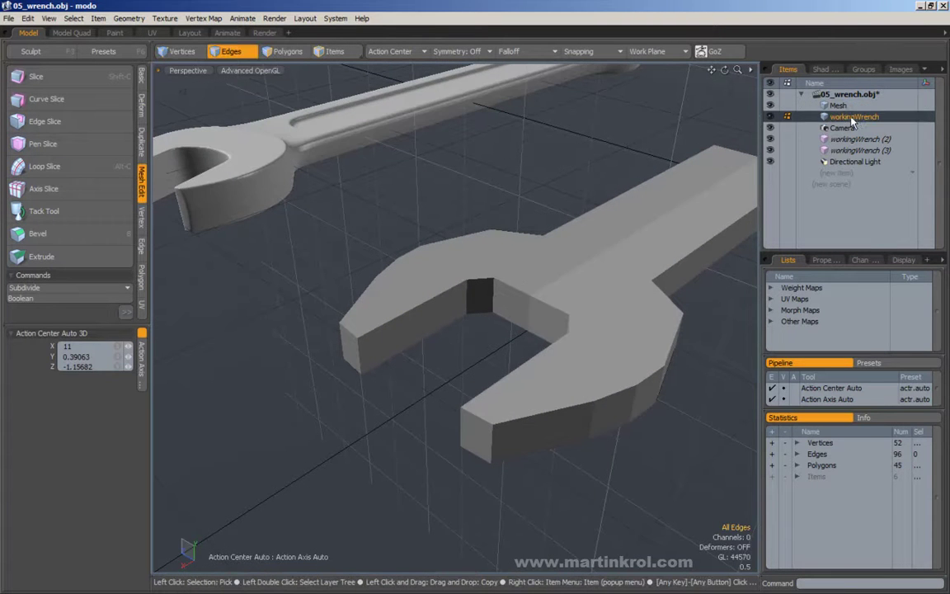
Try removing the horizontal edge loops along the sides of workingWrench, preview the subdivided shape, and undo the removal.
{"action": "left_click_drag", "start_coordinate": [495, 266], "coordinate": [492, 287], "text": "alt"}
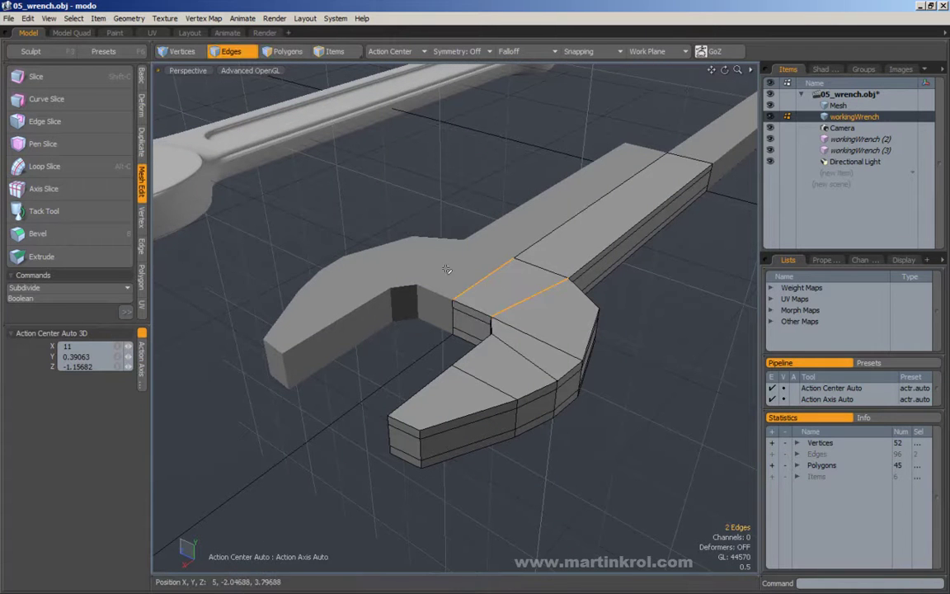
{"action": "left_click_drag", "start_coordinate": [488, 300], "coordinate": [533, 317], "text": "alt"}
{"action": "key", "text": "Tab"}
{"action": "scroll", "coordinate": [498, 303], "scroll_direction": "up", "scroll_amount": 3}
{"action": "key", "text": "Tab"}
{"action": "scroll", "coordinate": [496, 300], "scroll_direction": "down", "scroll_amount": 4}
{"action": "key", "text": "2"}
{"action": "key", "text": "BackSpace"}
{"action": "key", "text": "Tab"}
{"action": "scroll", "coordinate": [505, 314], "scroll_direction": "down", "scroll_amount": 3}
{"action": "scroll", "coordinate": [534, 317], "scroll_direction": "up", "scroll_amount": 4}
{"action": "key", "text": "ctrl+z"}
{"action": "key", "text": "ctrl+z"}
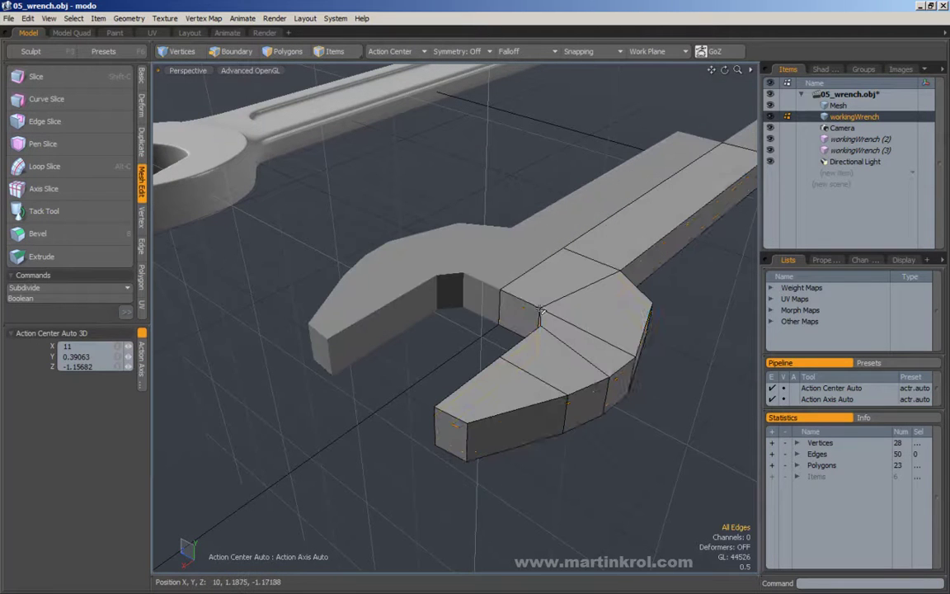
{"action": "left_click", "coordinate": [486, 172]}
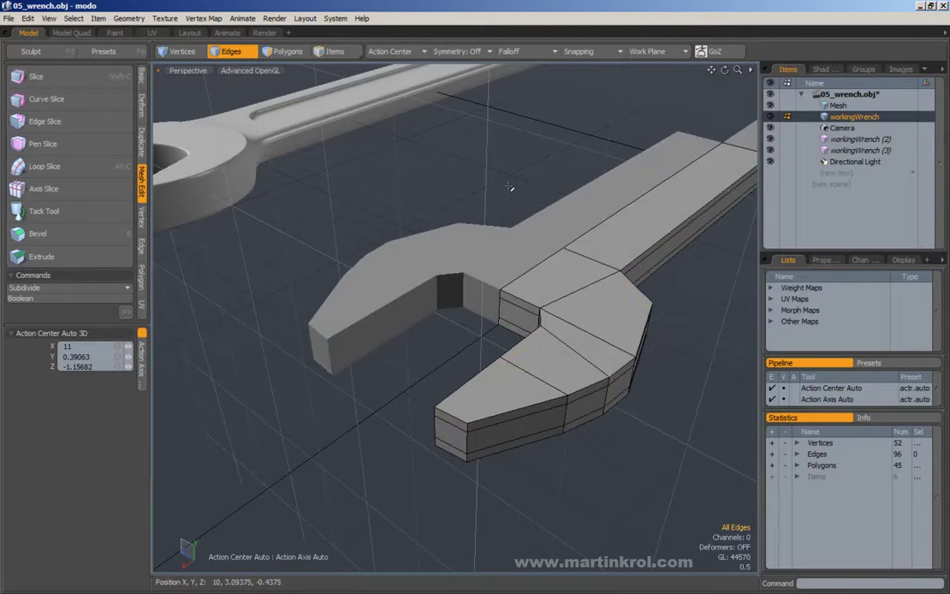
Preview the jaw of workingWrench with subdivision on and return it to the unsubdivided cage.
{"action": "key", "text": "Tab"}
{"action": "left_click_drag", "start_coordinate": [508, 186], "coordinate": [516, 199], "text": "alt"}
{"action": "left_click_drag", "start_coordinate": [516, 305], "coordinate": [498, 312], "text": "alt"}
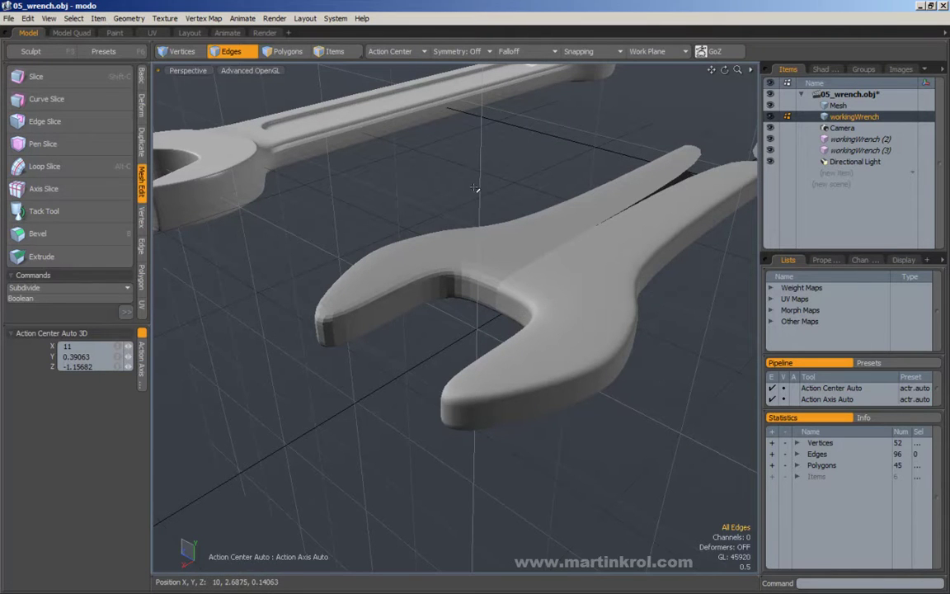
{"action": "key", "text": "Tab"}
{"action": "left_click_drag", "start_coordinate": [515, 187], "coordinate": [494, 253], "text": "alt"}
{"action": "scroll", "coordinate": [482, 258], "scroll_direction": "down", "scroll_amount": 4}
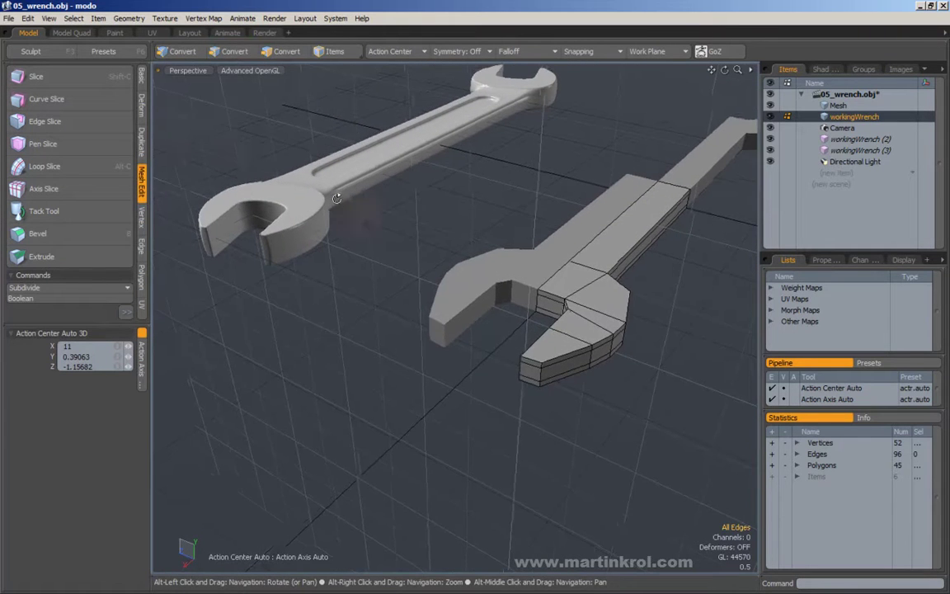
Activate the reference Mesh and examine the edge loops on its jaw tips and inner opening against the working model.
{"action": "left_click_drag", "start_coordinate": [340, 202], "coordinate": [590, 198], "text": "alt"}
{"action": "left_click", "coordinate": [838, 106]}
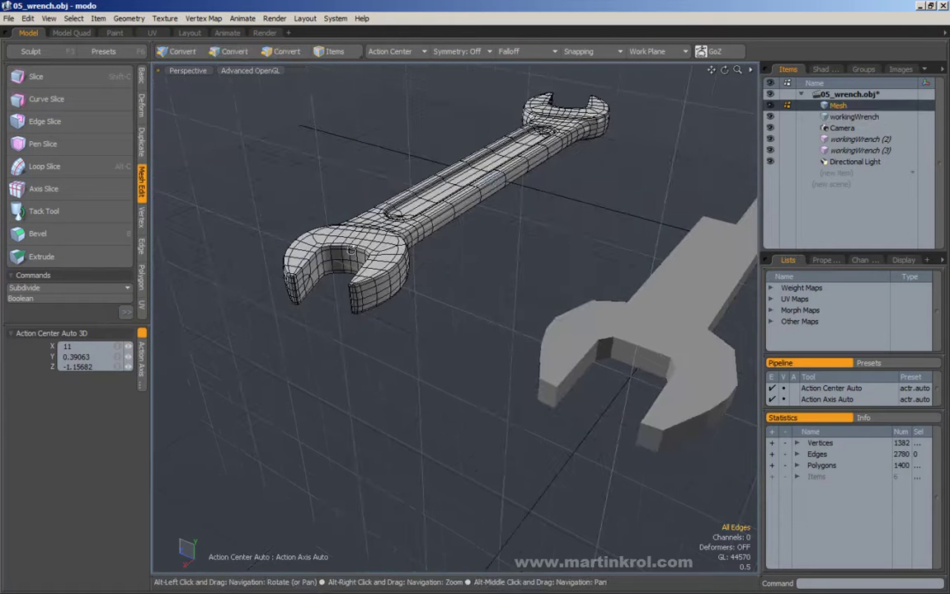
{"action": "scroll", "coordinate": [416, 250], "scroll_direction": "up", "scroll_amount": 3}
{"action": "left_click_drag", "start_coordinate": [414, 251], "coordinate": [375, 275], "text": "alt"}
{"action": "key", "text": "2"}
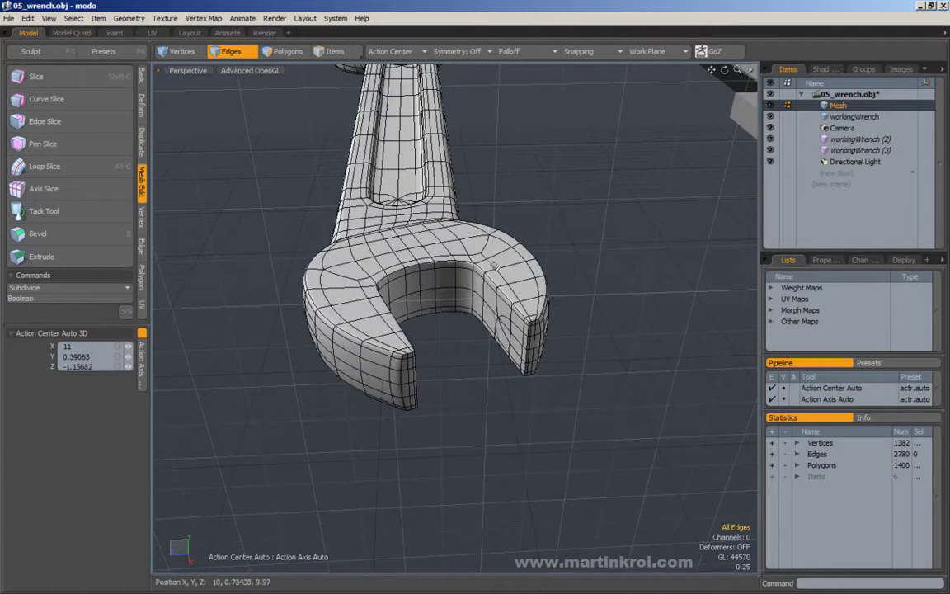
{"action": "left_click_drag", "start_coordinate": [530, 330], "coordinate": [532, 304], "text": "alt"}
{"action": "scroll", "coordinate": [533, 324], "scroll_direction": "up", "scroll_amount": 3}
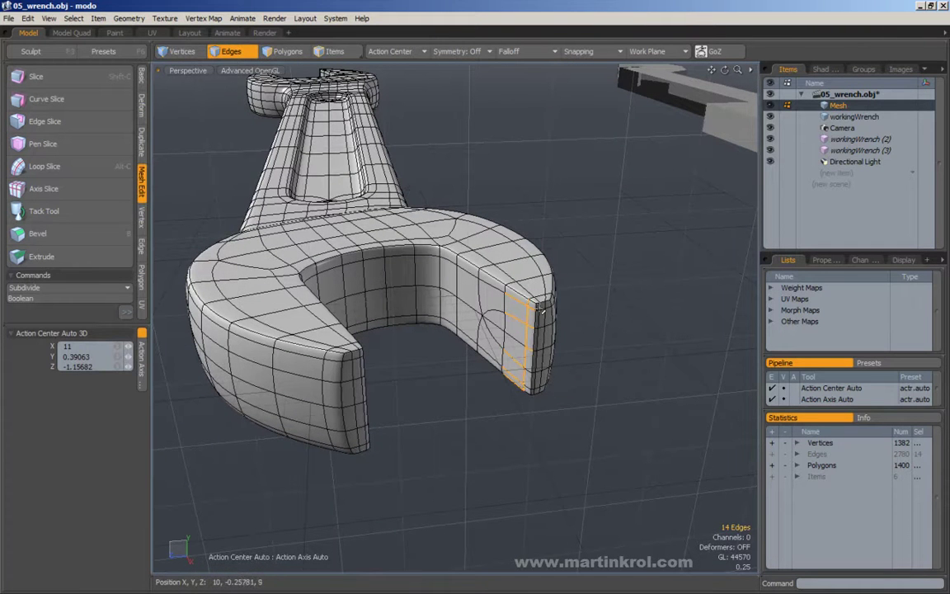
{"action": "left_click_drag", "start_coordinate": [596, 335], "coordinate": [536, 307], "text": "alt"}
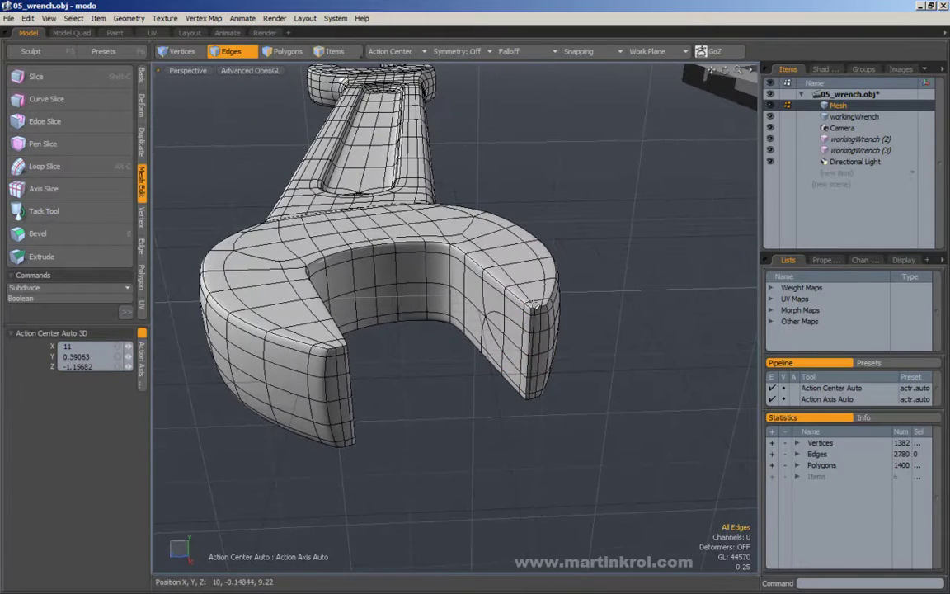
{"action": "left_click_drag", "start_coordinate": [479, 326], "coordinate": [427, 346], "text": "alt"}
{"action": "scroll", "coordinate": [426, 350], "scroll_direction": "down", "scroll_amount": 3}
{"action": "left_click_drag", "start_coordinate": [610, 355], "coordinate": [387, 263], "text": "alt+shift"}
{"action": "left_click_drag", "start_coordinate": [492, 301], "coordinate": [563, 277], "text": "alt+shift"}
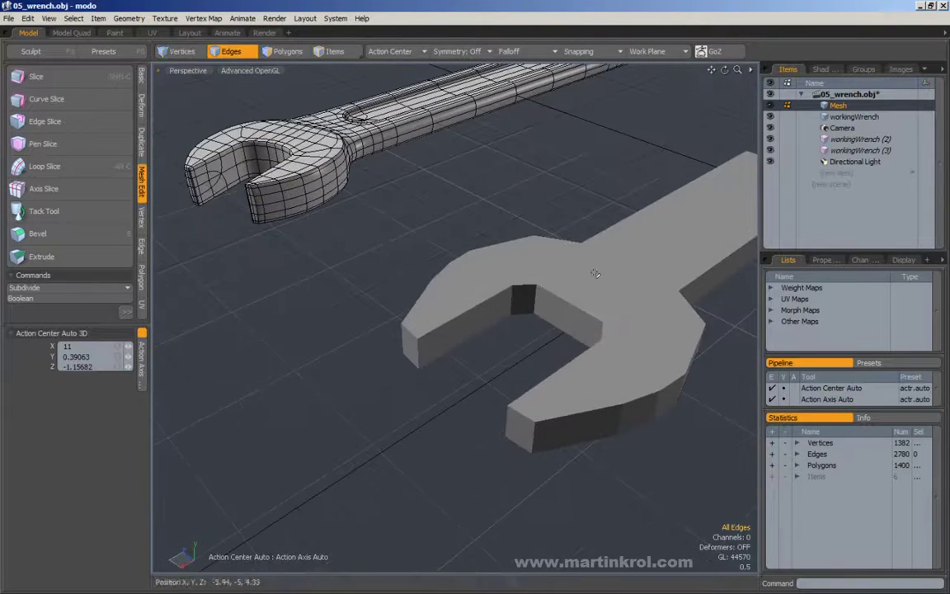
Reactivate workingWrench and inspect the two lengthwise edges on its top face behind the jaw opening.
{"action": "left_click", "coordinate": [833, 118]}
{"action": "left_click_drag", "start_coordinate": [535, 239], "coordinate": [476, 225], "text": "alt"}
{"action": "left_click_drag", "start_coordinate": [514, 267], "coordinate": [458, 268], "text": "alt"}
{"action": "scroll", "coordinate": [517, 270], "scroll_direction": "up", "scroll_amount": 2}
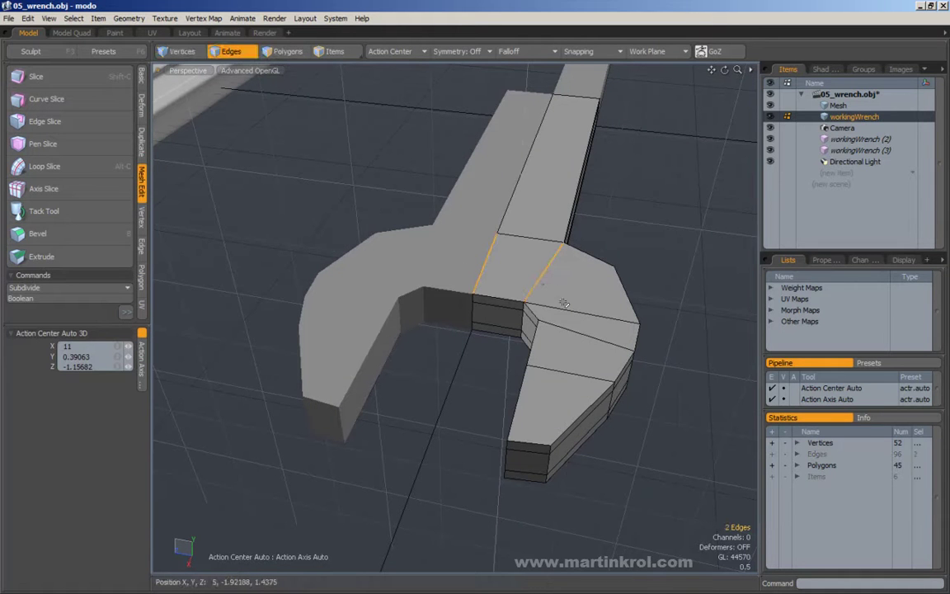
{"action": "left_click", "coordinate": [665, 254]}
{"action": "left_click_drag", "start_coordinate": [664, 253], "coordinate": [437, 234], "text": "alt"}
{"action": "scroll", "coordinate": [524, 281], "scroll_direction": "down", "scroll_amount": 2}
Inspect the quarter wrench's polygons by selecting the whole mesh and part of its top face, and clear the selection.
{"action": "left_click", "coordinate": [278, 54]}
{"action": "left_click_drag", "start_coordinate": [389, 308], "coordinate": [464, 292], "text": "alt+shift"}
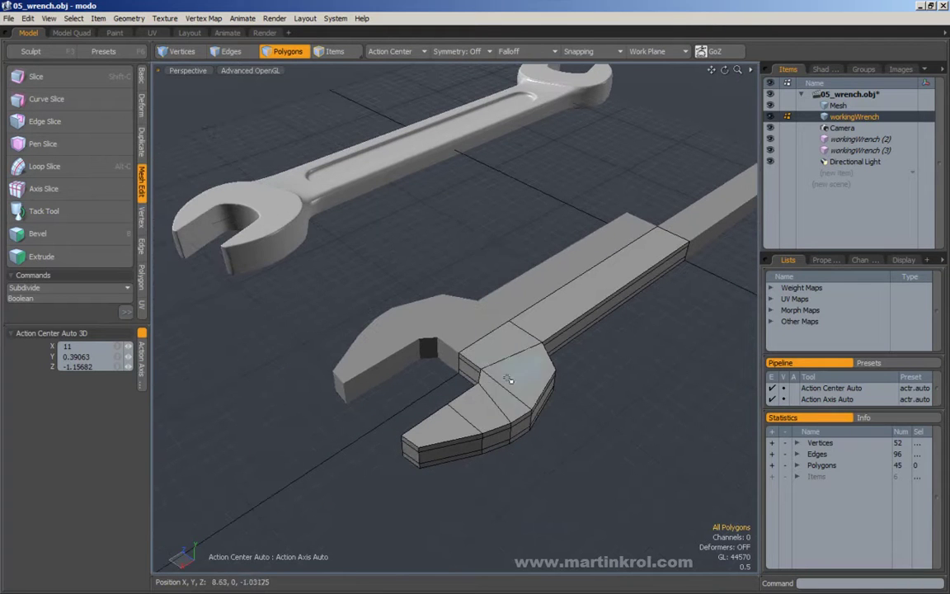
{"action": "mouse_move", "coordinate": [498, 343]}
{"action": "left_mouse_down"}
{"action": "mouse_move", "coordinate": [462, 408]}
{"action": "mouse_move", "coordinate": [461, 390]}
{"action": "left_mouse_up"}
{"action": "scroll", "coordinate": [464, 407], "scroll_direction": "down", "scroll_amount": 2}
{"action": "double_click", "coordinate": [493, 332]}
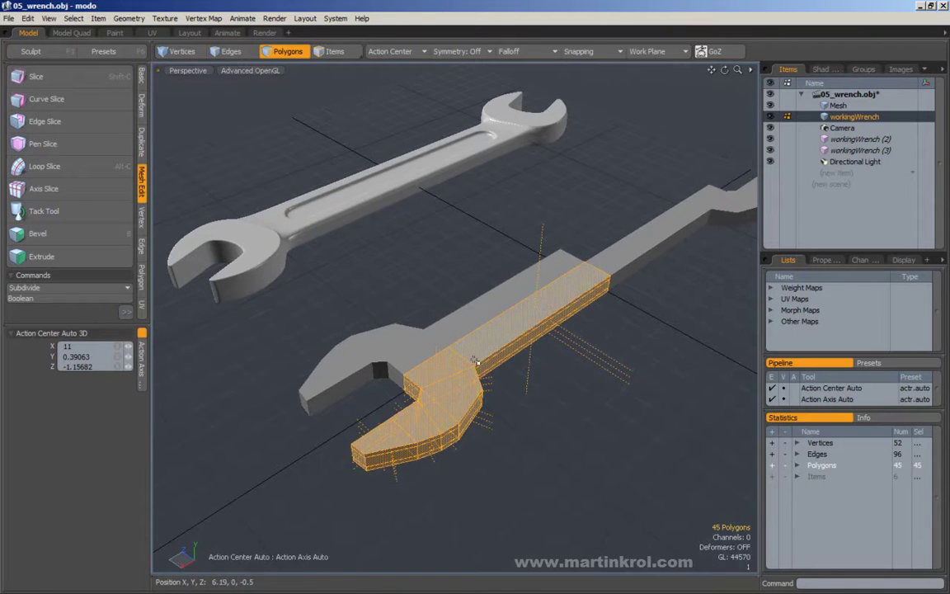
{"action": "left_click_drag", "start_coordinate": [482, 368], "coordinate": [415, 424]}
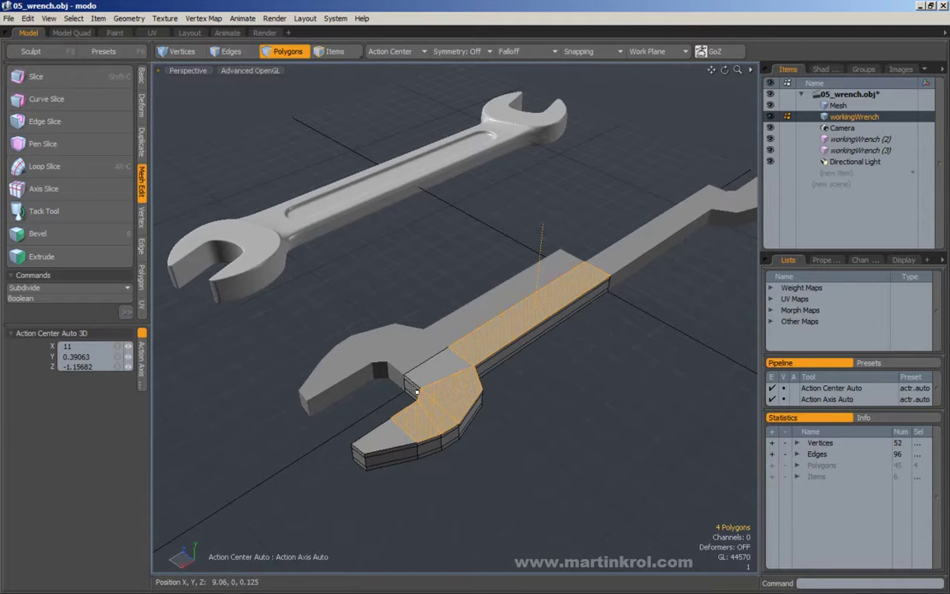
{"action": "left_click_drag", "start_coordinate": [615, 204], "coordinate": [446, 379], "text": "alt"}
{"action": "left_click_drag", "start_coordinate": [531, 220], "coordinate": [520, 334], "text": "alt"}
{"action": "left_click", "coordinate": [591, 369]}
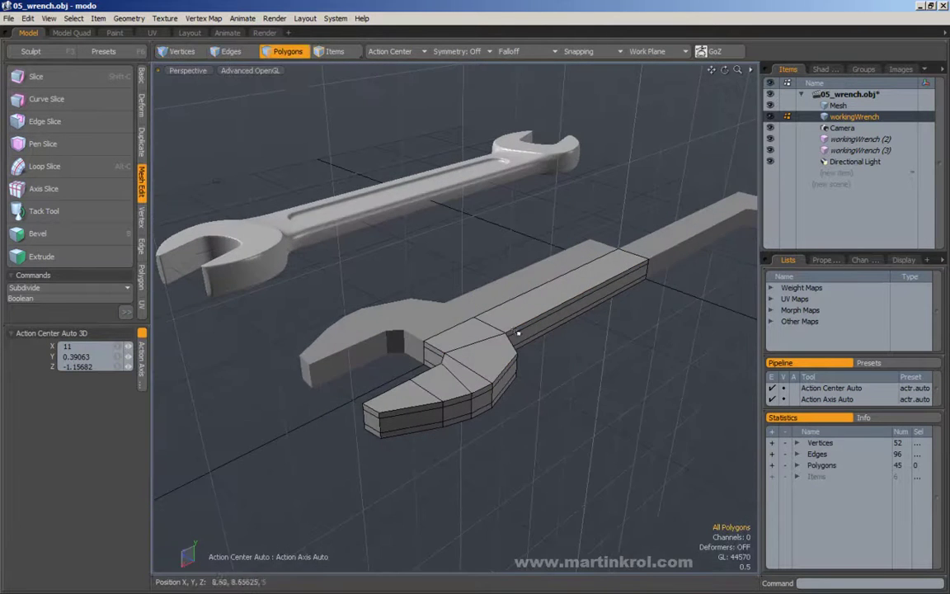
Select the ring of vertical edges in the middle band of the quarter wrench's sides and Loop Slice it once at 50%.
{"action": "left_click", "coordinate": [230, 51]}
{"action": "left_click_drag", "start_coordinate": [610, 272], "coordinate": [664, 293], "text": "alt"}
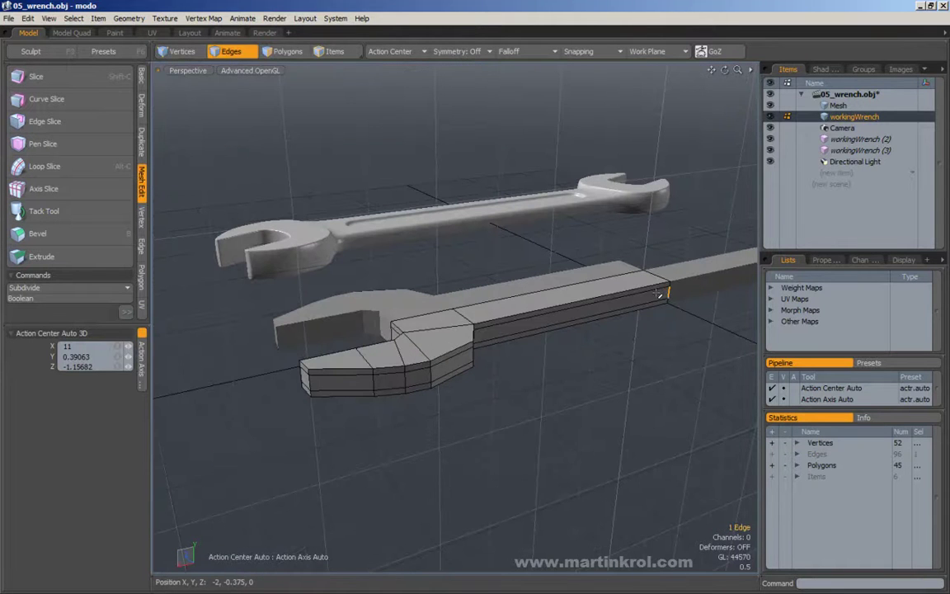
{"action": "key", "text": "alt+l"}
{"action": "left_click_drag", "start_coordinate": [655, 291], "coordinate": [664, 298], "text": "alt"}
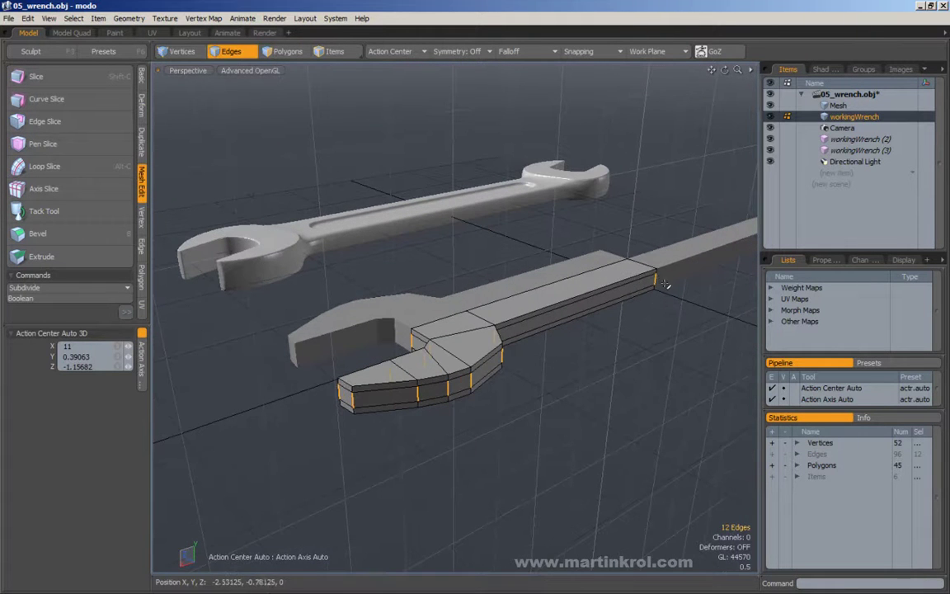
{"action": "key", "text": "alt+c"}
{"action": "left_click_drag", "start_coordinate": [593, 250], "coordinate": [568, 329], "text": "alt"}
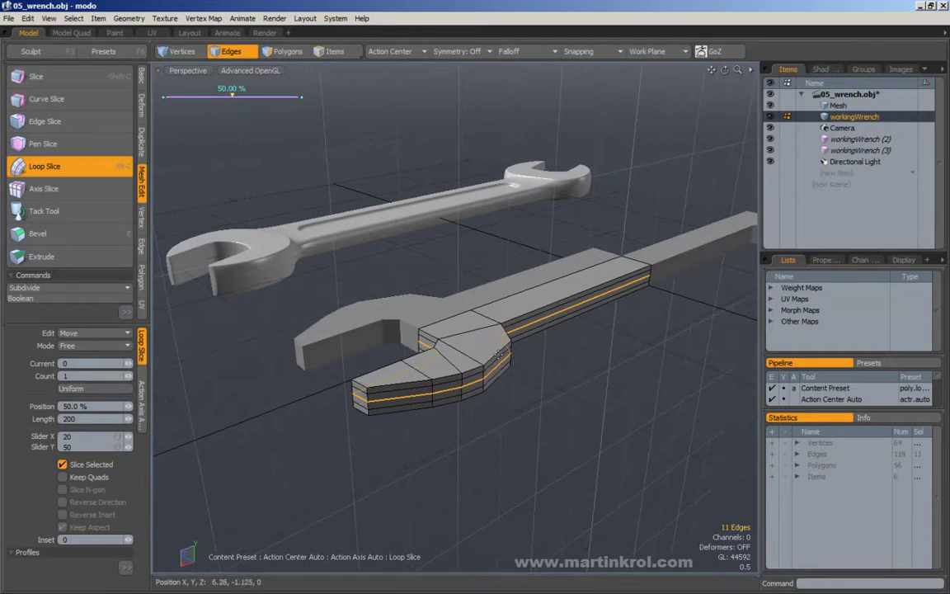
{"action": "key", "text": "q"}
In the Front view, select all polygons below the centre slice, delete them, and return to the Perspective view.
{"action": "key", "text": "KP_2"}
{"action": "left_click", "coordinate": [283, 55], "text": "alt"}
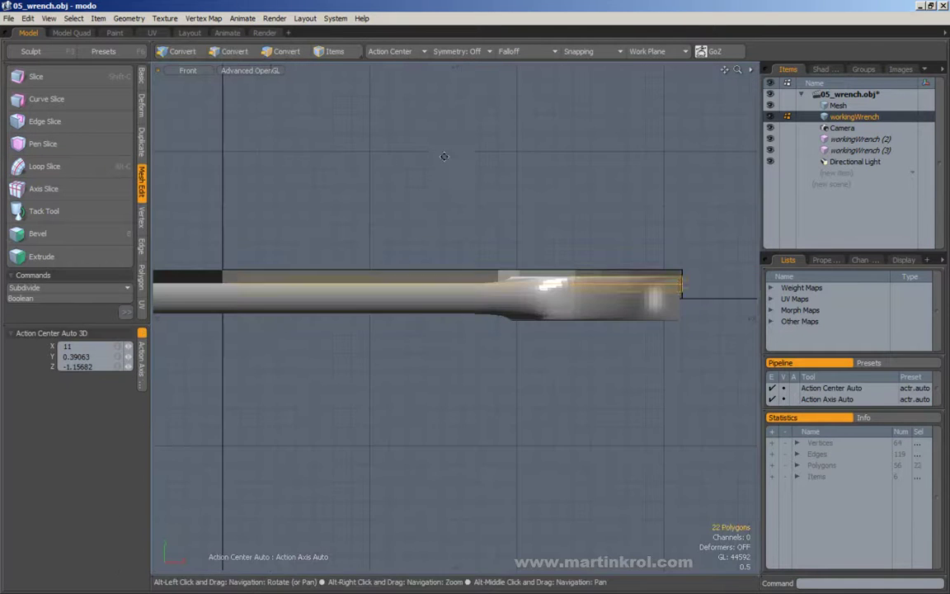
{"action": "scroll", "coordinate": [483, 179], "scroll_direction": "down", "scroll_amount": 1, "text": "alt"}
{"action": "mouse_move", "coordinate": [694, 333]}
{"action": "right_mouse_down"}
{"action": "mouse_move", "coordinate": [291, 299]}
{"action": "mouse_move", "coordinate": [258, 264]}
{"action": "right_mouse_up"}
{"action": "key", "text": "KP_Decimal"}
{"action": "left_click_drag", "start_coordinate": [444, 264], "coordinate": [462, 263], "text": "alt"}
{"action": "key", "text": "Delete"}
{"action": "right_click_drag", "start_coordinate": [462, 263], "coordinate": [462, 250], "text": "alt"}
{"action": "left_click_drag", "start_coordinate": [463, 251], "coordinate": [448, 284], "text": "alt"}
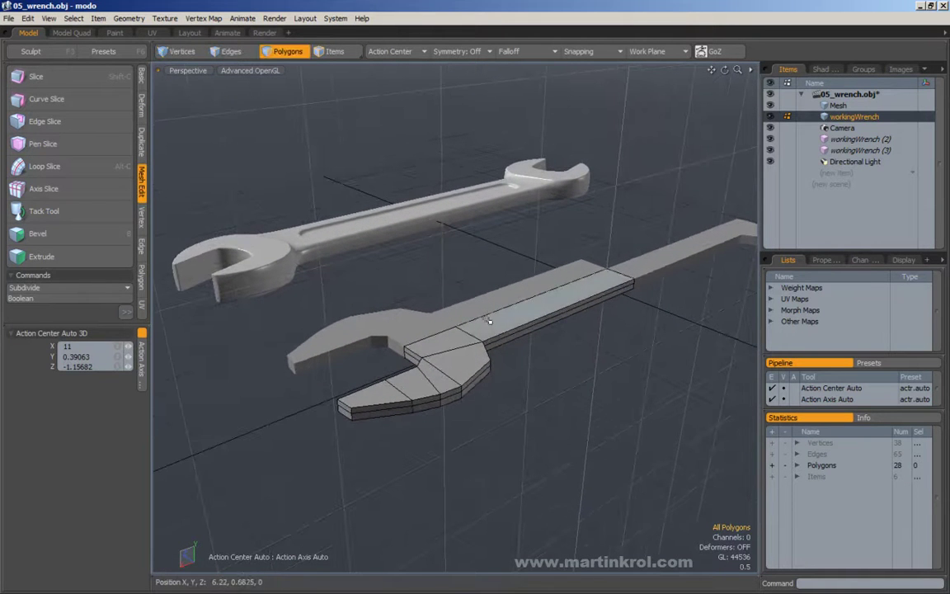
Create an Instance Mirror of workingWrench with the axis set to Y and the mirror centre at Y 0.
{"action": "left_click", "coordinate": [141, 144]}
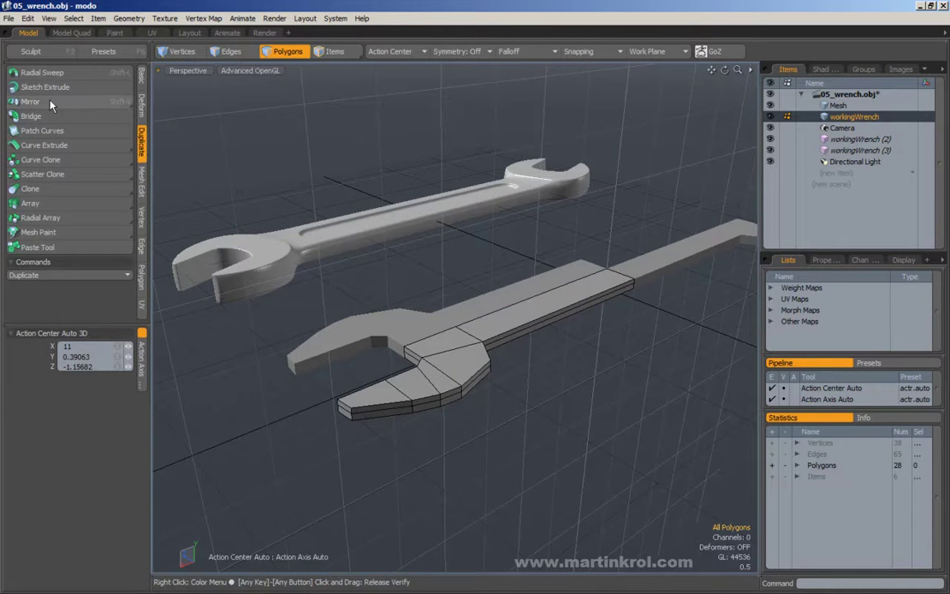
{"action": "key", "text": "shift"}
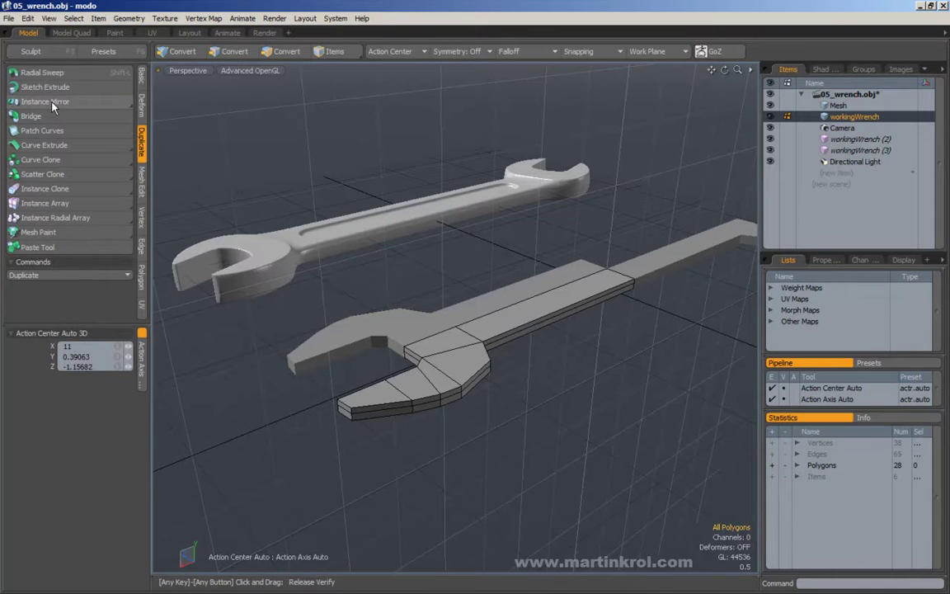
{"action": "left_click", "coordinate": [51, 103], "text": "shift"}
{"action": "left_click", "coordinate": [464, 237]}
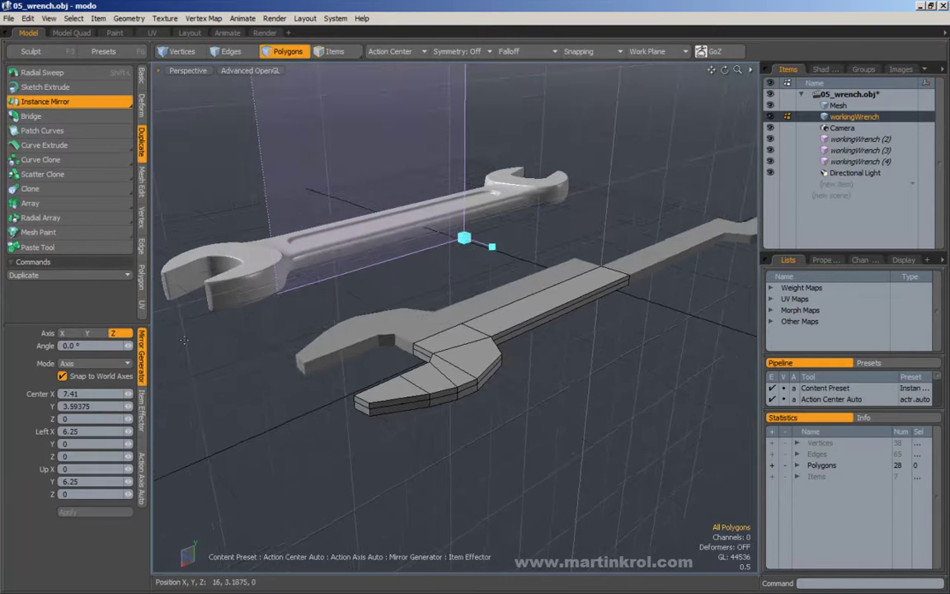
{"action": "left_click", "coordinate": [87, 332]}
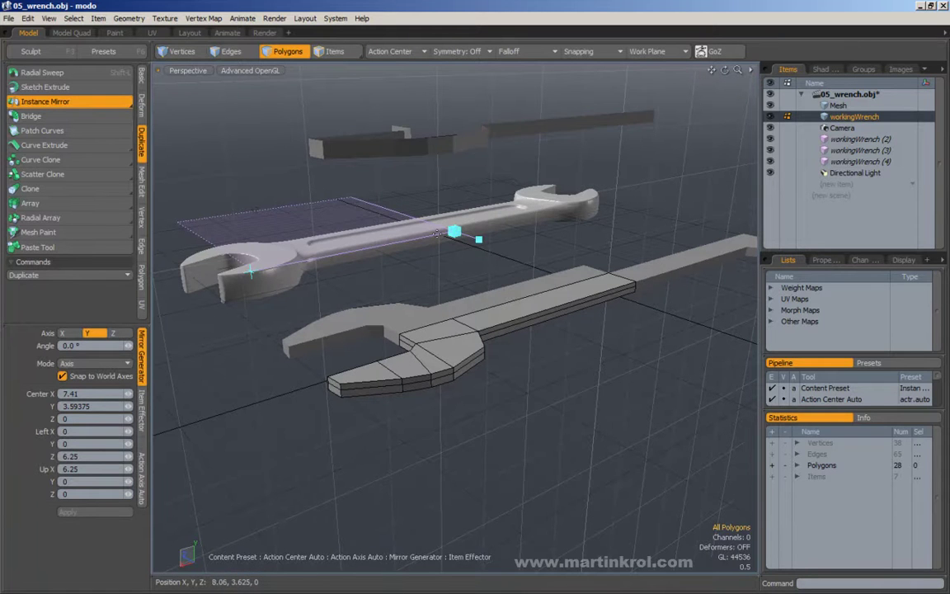
{"action": "left_click_drag", "start_coordinate": [454, 232], "coordinate": [452, 340]}
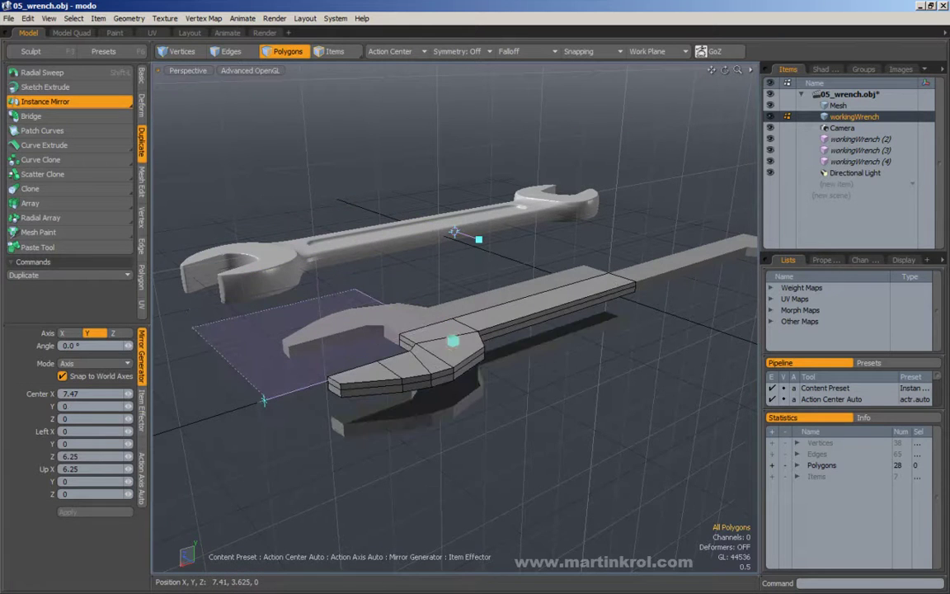
Raise the mirror centre to about 0.38 in Y so the instance meets the cut underside, and finish the mirror.
{"action": "left_click_drag", "start_coordinate": [409, 312], "coordinate": [486, 324], "text": "alt"}
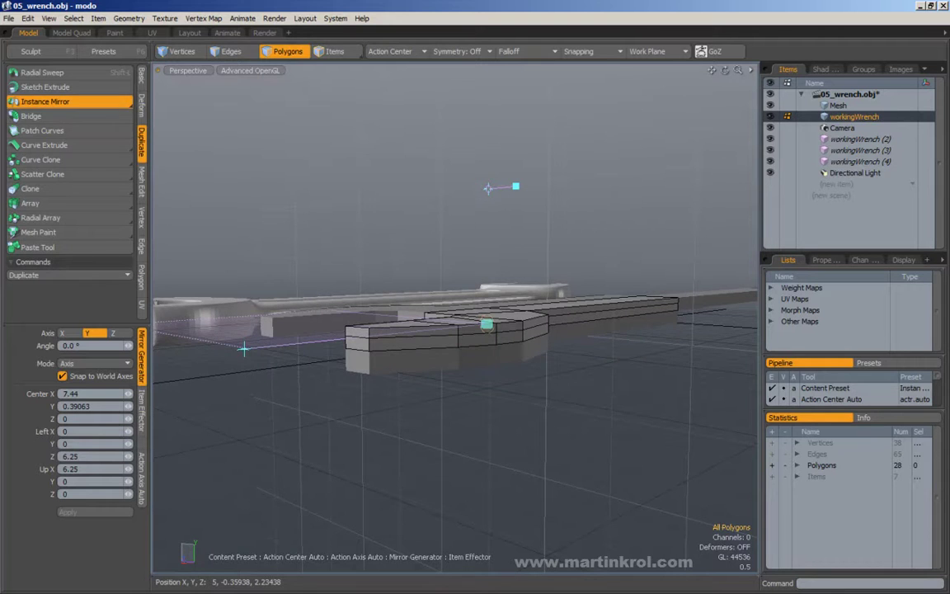
{"action": "right_click_drag", "start_coordinate": [486, 324], "coordinate": [572, 311], "text": "alt"}
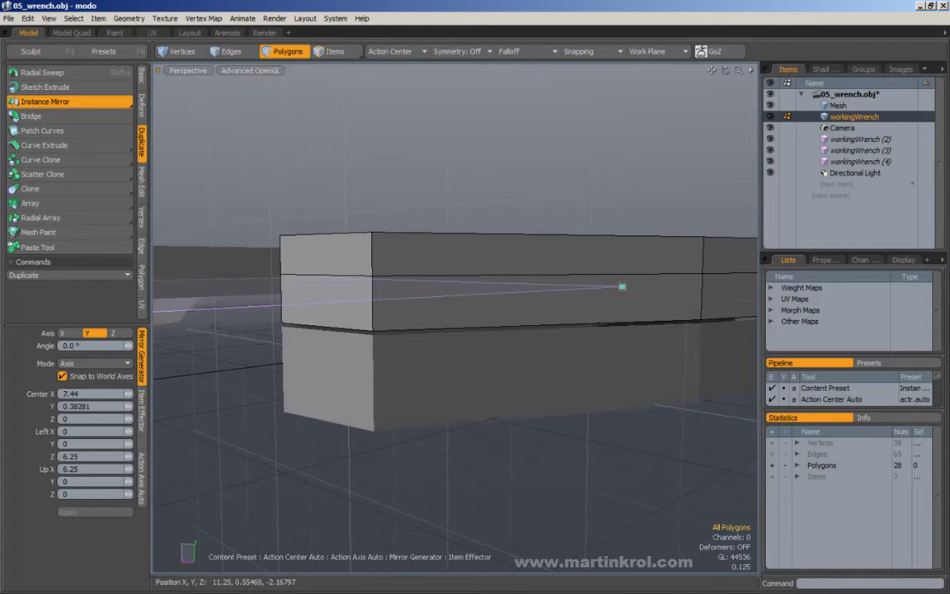
{"action": "right_click_drag", "start_coordinate": [622, 286], "coordinate": [547, 295], "text": "alt"}
{"action": "left_click_drag", "start_coordinate": [547, 294], "coordinate": [494, 344], "text": "alt"}
{"action": "key", "text": "q"}
Inspect the mirrored wrench by selecting the working piece's top polygons, and clear the selection.
{"action": "left_click_drag", "start_coordinate": [597, 330], "coordinate": [511, 322], "text": "alt"}
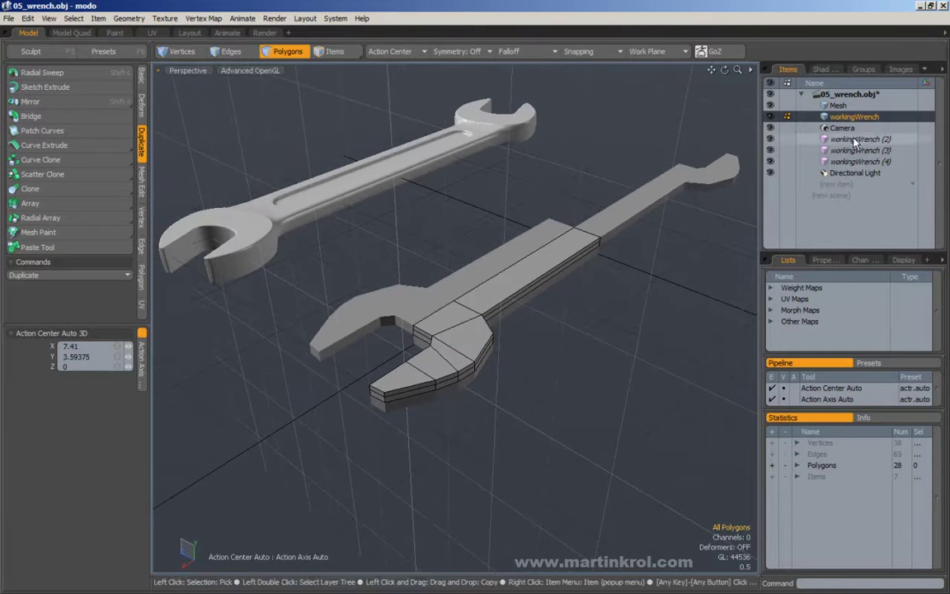
{"action": "left_click_drag", "start_coordinate": [540, 174], "coordinate": [449, 330]}
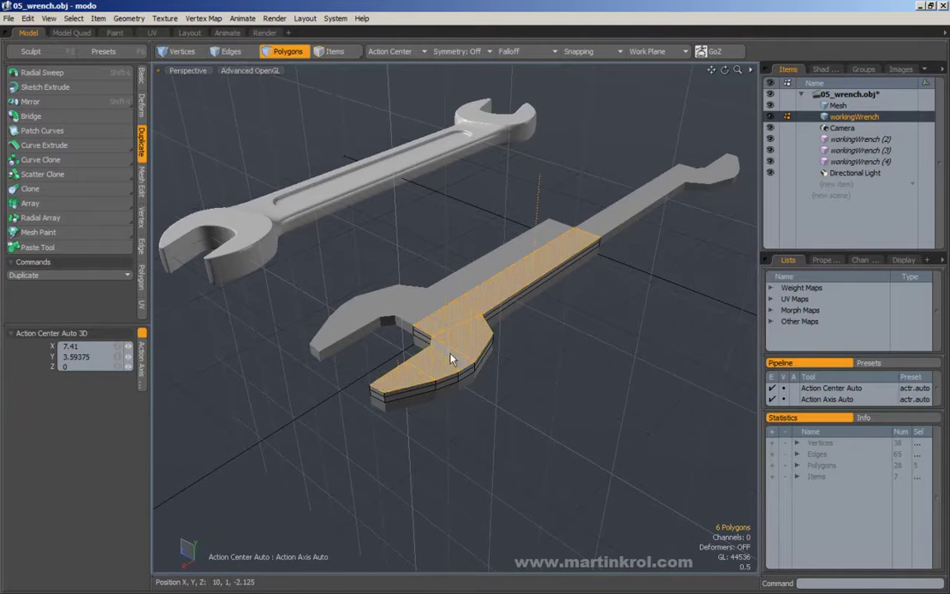
{"action": "double_click", "coordinate": [477, 321]}
{"action": "left_click", "coordinate": [516, 322]}
{"action": "left_click_drag", "start_coordinate": [515, 321], "coordinate": [569, 367], "text": "alt"}
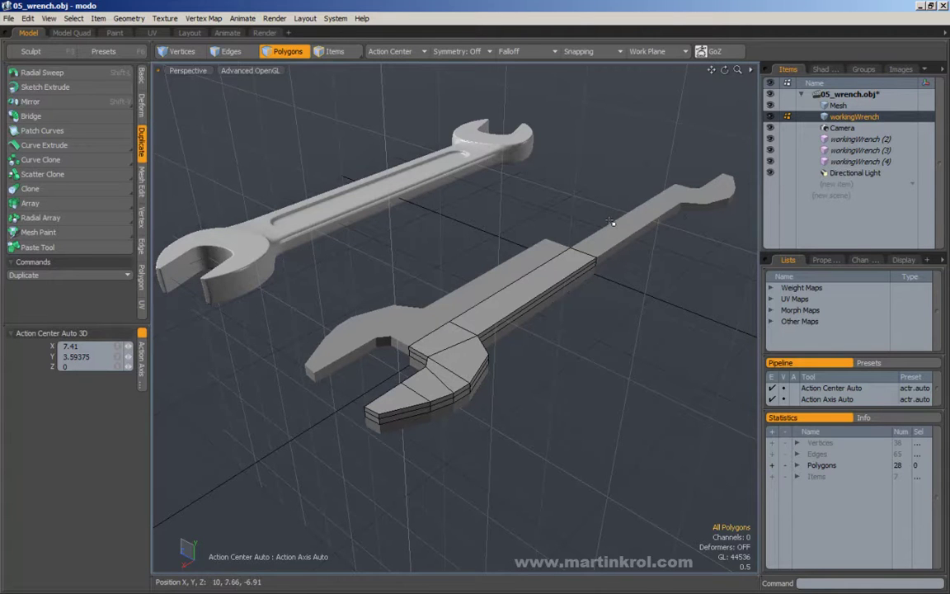
Inspect the working piece against its mirrored instances by selecting its connected mesh and the handle's top polygon, and clear the selection.
{"action": "left_click_drag", "start_coordinate": [516, 326], "coordinate": [559, 321], "text": "alt"}
{"action": "left_click_drag", "start_coordinate": [565, 286], "coordinate": [582, 283], "text": "alt"}
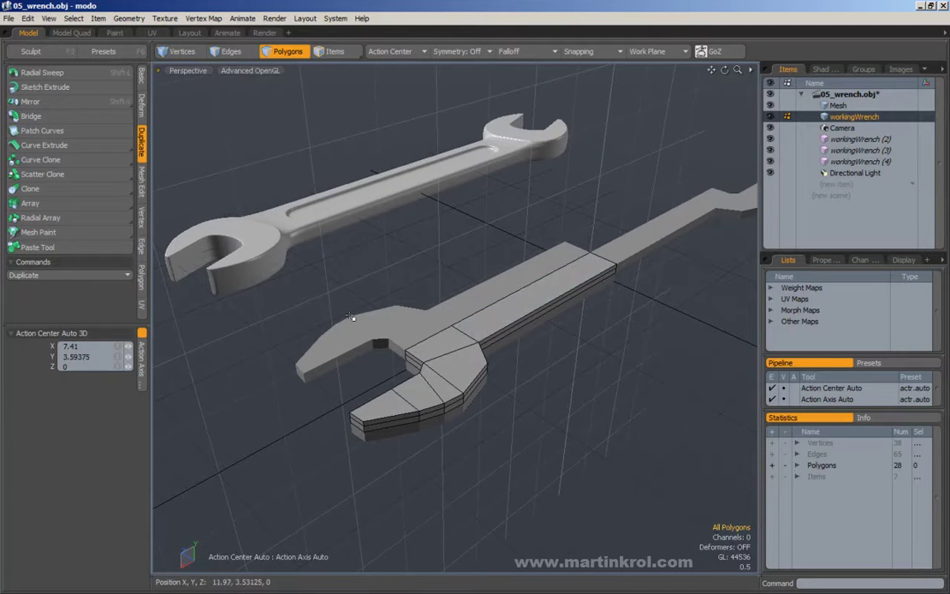
{"action": "left_click_drag", "start_coordinate": [570, 290], "coordinate": [474, 309], "text": "alt"}
{"action": "double_click", "coordinate": [492, 289]}
{"action": "left_click", "coordinate": [552, 314]}
{"action": "double_click", "coordinate": [475, 312]}
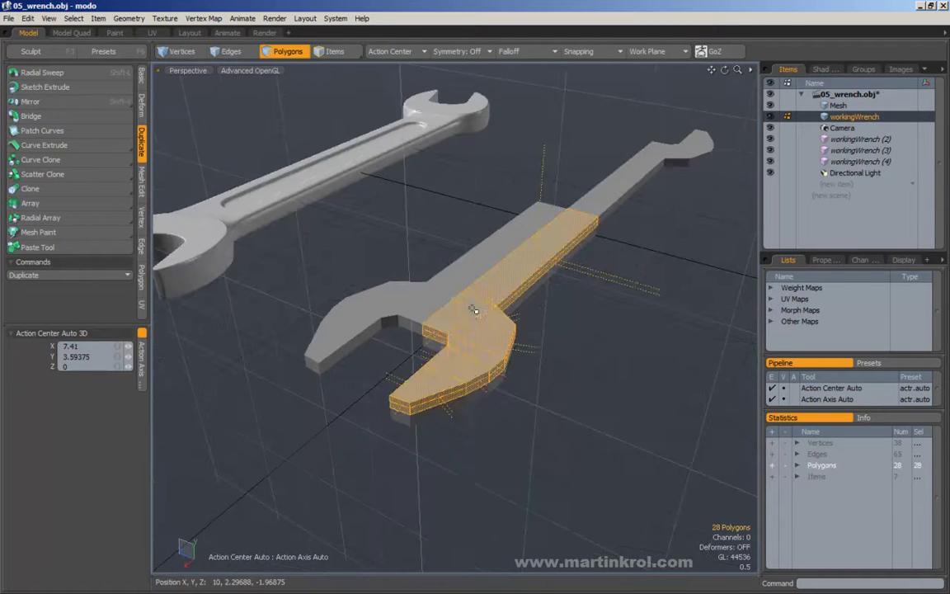
{"action": "left_click_drag", "start_coordinate": [518, 281], "coordinate": [437, 310], "text": "alt"}
{"action": "left_click", "coordinate": [421, 321]}
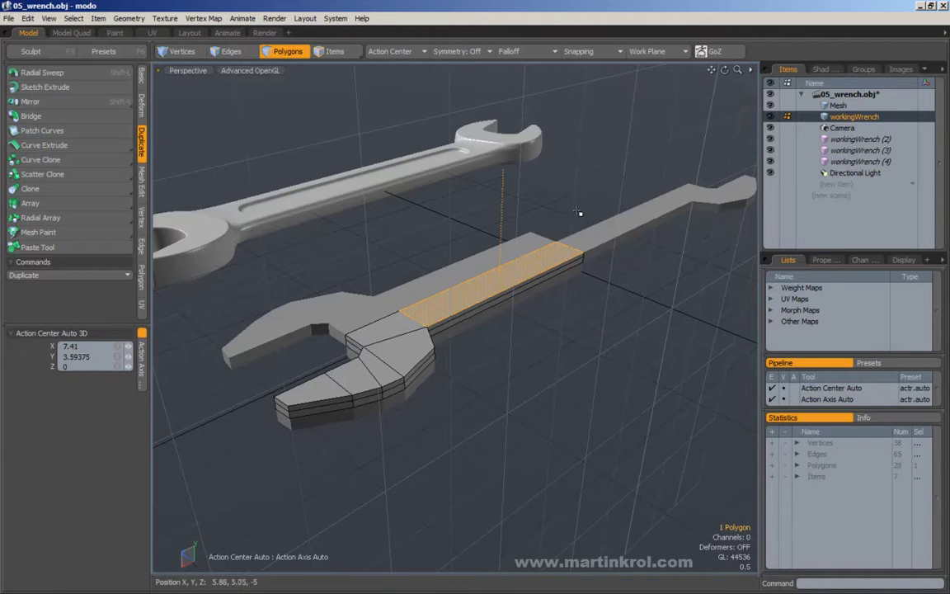
{"action": "left_click_drag", "start_coordinate": [313, 325], "coordinate": [433, 315], "text": "alt"}
{"action": "left_click", "coordinate": [376, 322]}
{"action": "left_click_drag", "start_coordinate": [533, 325], "coordinate": [470, 321], "text": "alt"}
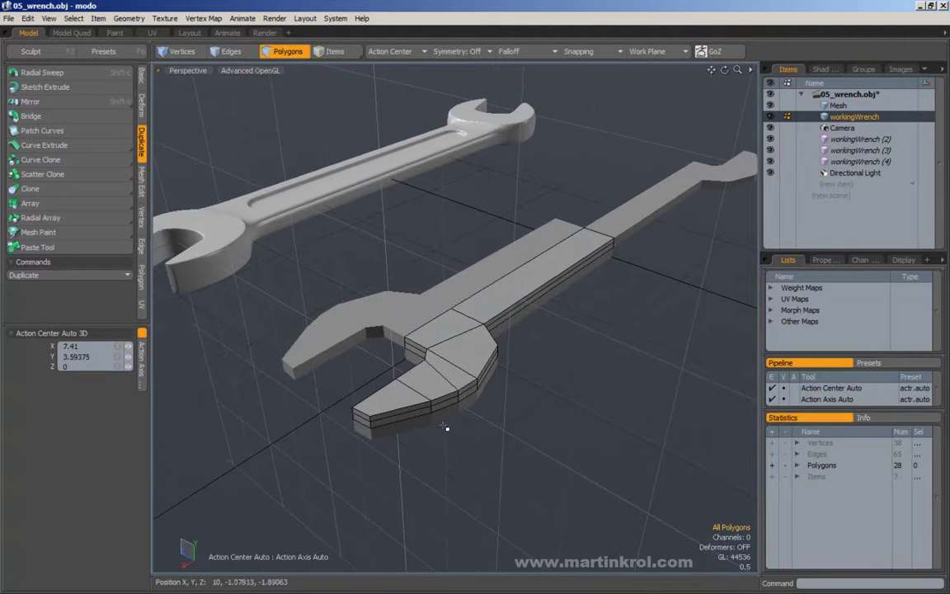
Preview the wrench with subdivision smoothing, examine the handle end and head against the reference, and return to the faceted mesh.
{"action": "left_click_drag", "start_coordinate": [433, 428], "coordinate": [512, 368], "text": "alt"}
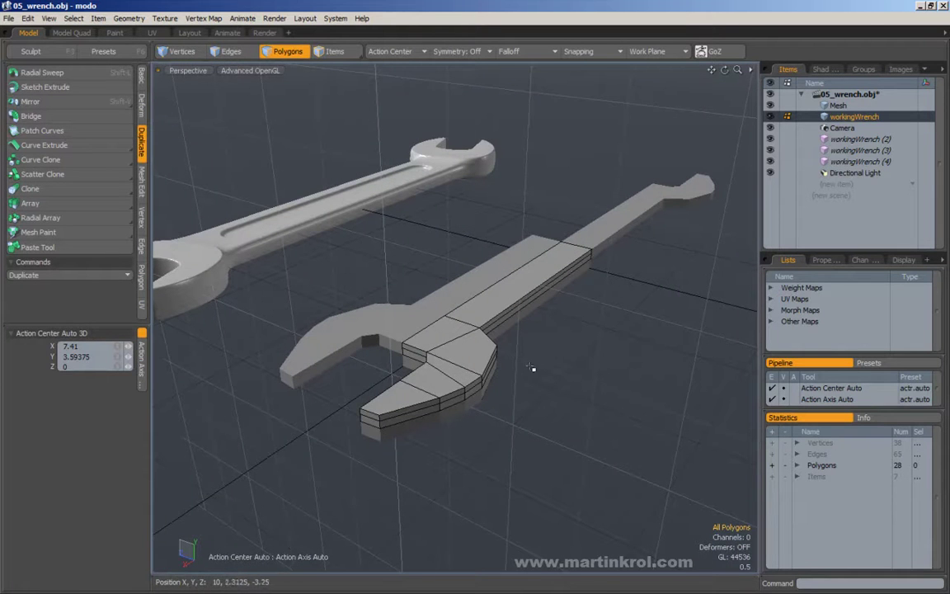
{"action": "left_click_drag", "start_coordinate": [429, 394], "coordinate": [381, 419], "text": "alt"}
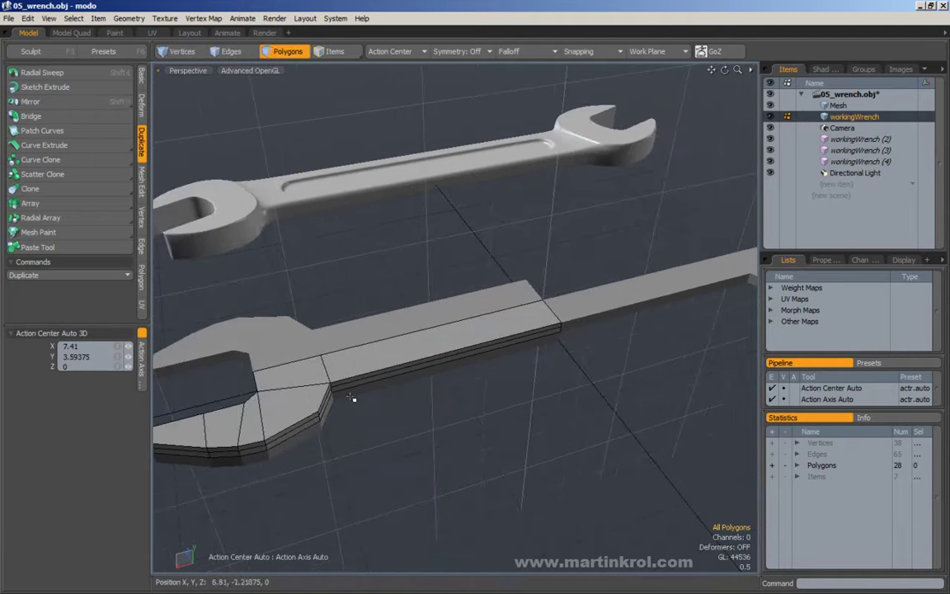
{"action": "left_click_drag", "start_coordinate": [706, 309], "coordinate": [632, 248], "text": "alt"}
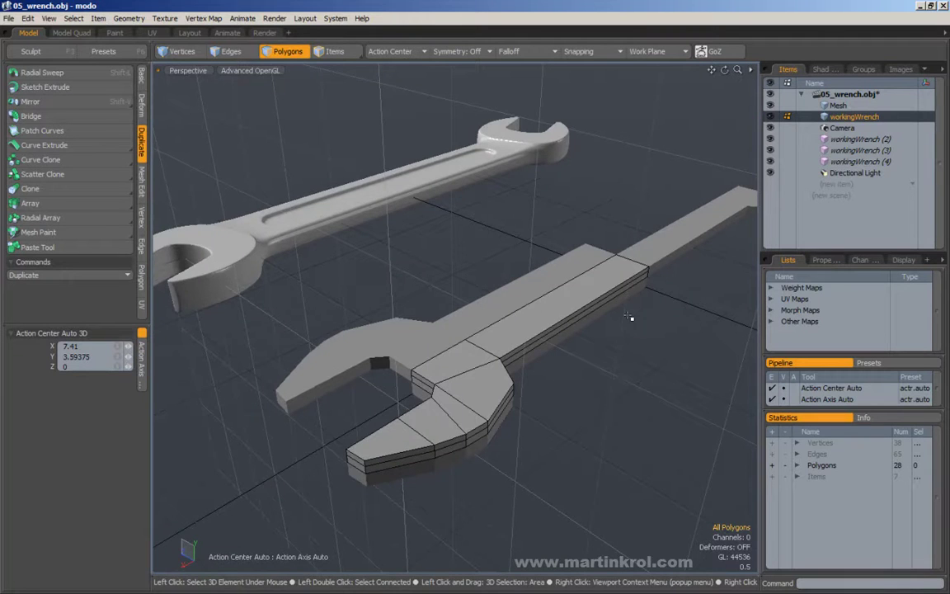
{"action": "middle_click_drag", "start_coordinate": [531, 310], "coordinate": [515, 282], "text": "alt"}
{"action": "right_click_drag", "start_coordinate": [497, 271], "coordinate": [482, 274], "text": "alt"}
{"action": "left_click_drag", "start_coordinate": [483, 279], "coordinate": [535, 274], "text": "alt"}
{"action": "key", "text": "Tab"}
{"action": "key", "text": "Tab"}
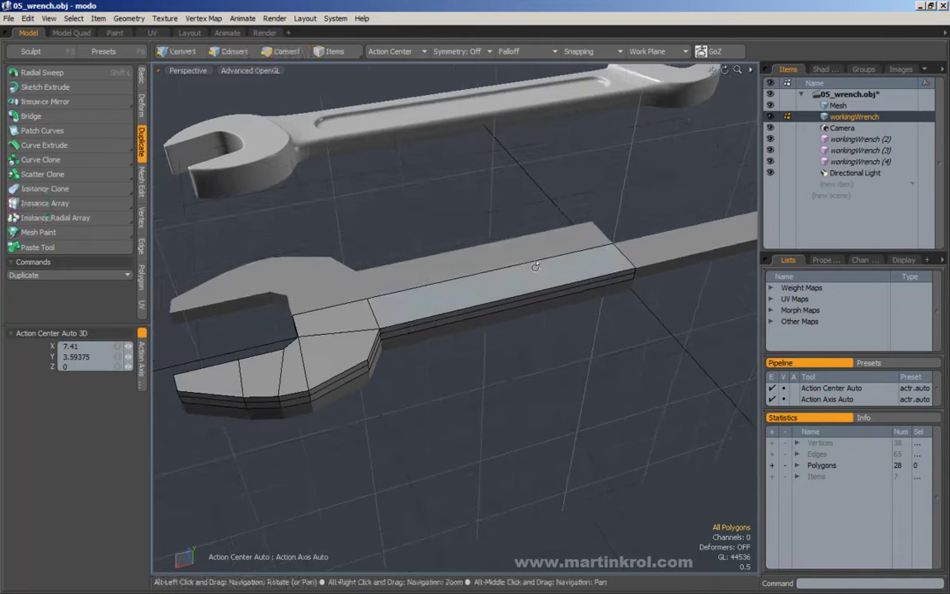
{"action": "key", "text": "Tab"}
{"action": "key", "text": "Tab"}
{"action": "key", "text": "Tab"}
{"action": "left_click_drag", "start_coordinate": [486, 221], "coordinate": [548, 239], "text": "alt"}
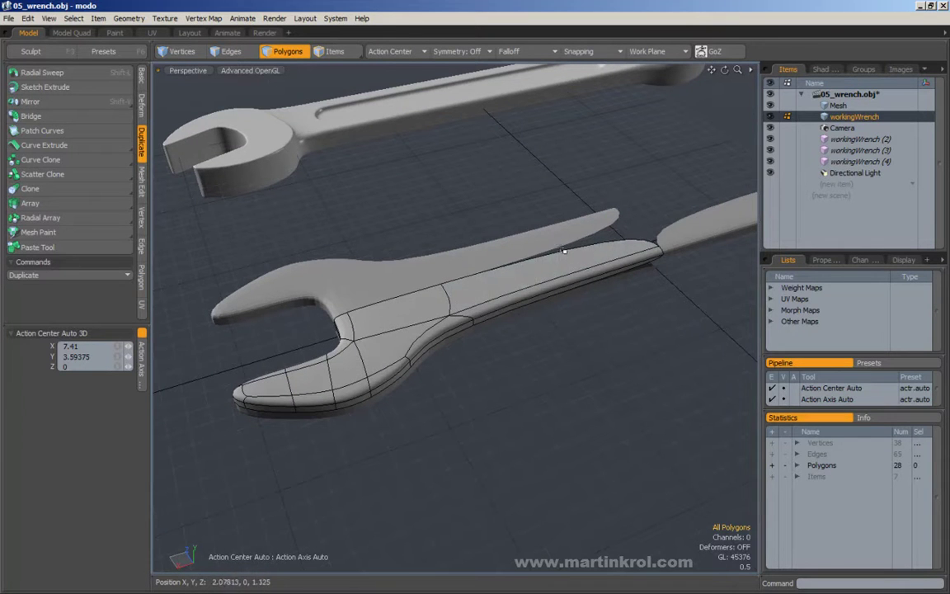
{"action": "key", "text": "Tab"}
Select the handle's lengthwise edges on the working piece and loop slice across them at 95%, near the handle's mirrored end.
{"action": "left_click", "coordinate": [229, 52]}
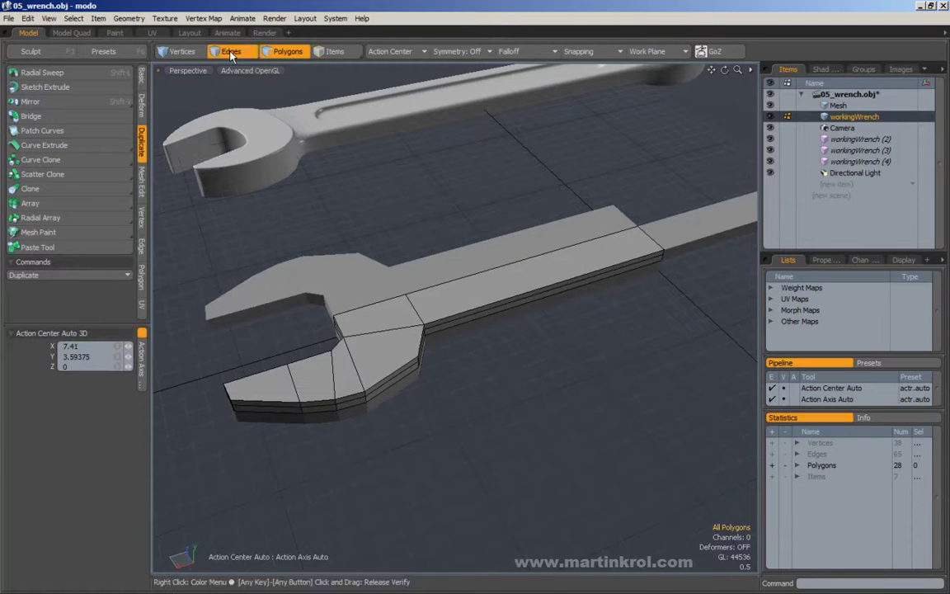
{"action": "left_click_drag", "start_coordinate": [487, 123], "coordinate": [439, 136], "text": "alt+shift"}
{"action": "left_click", "coordinate": [534, 172]}
{"action": "left_click_drag", "start_coordinate": [546, 208], "coordinate": [595, 303]}
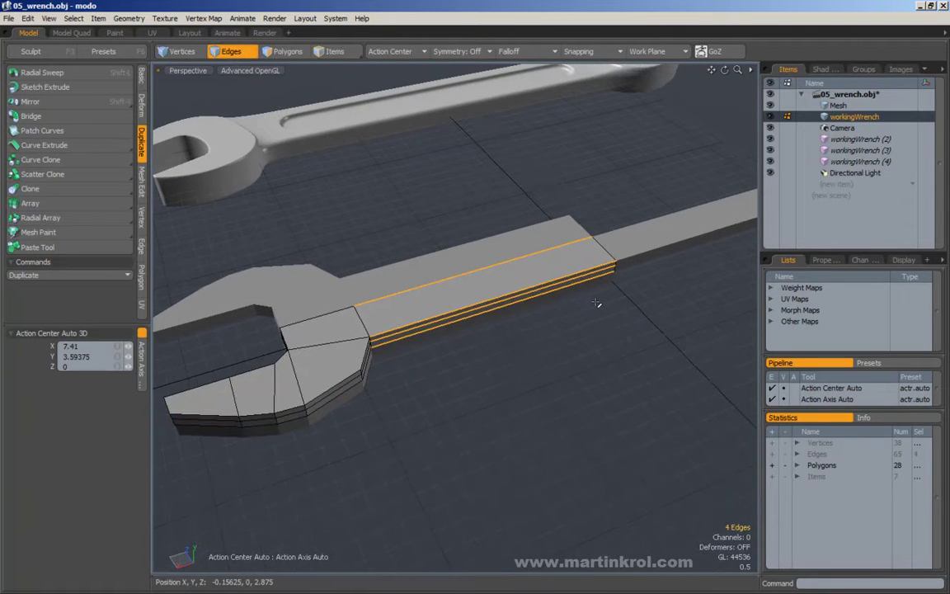
{"action": "key", "text": "alt+c"}
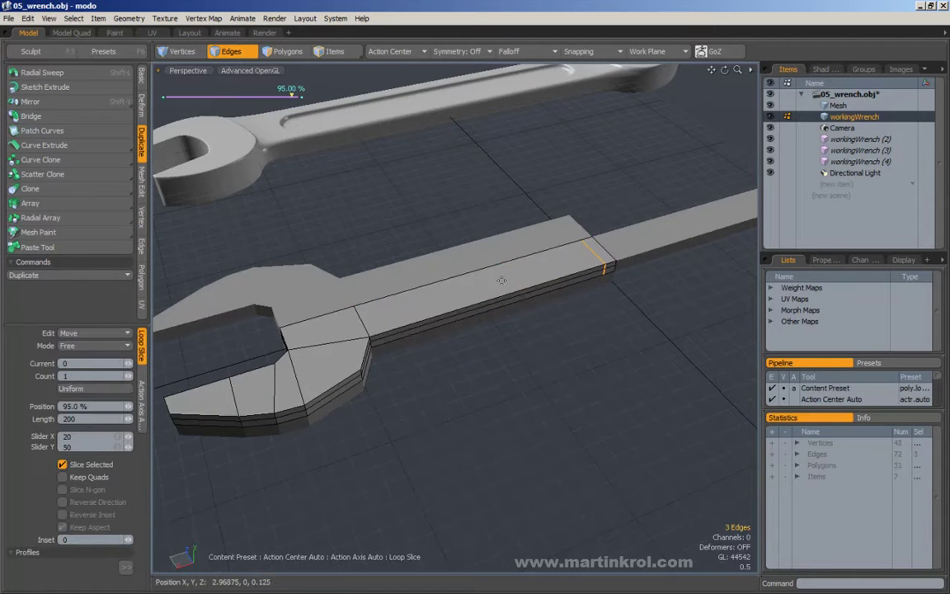
{"action": "left_click_drag", "start_coordinate": [570, 264], "coordinate": [617, 266], "text": "alt+shift"}
{"action": "key", "text": "space"}
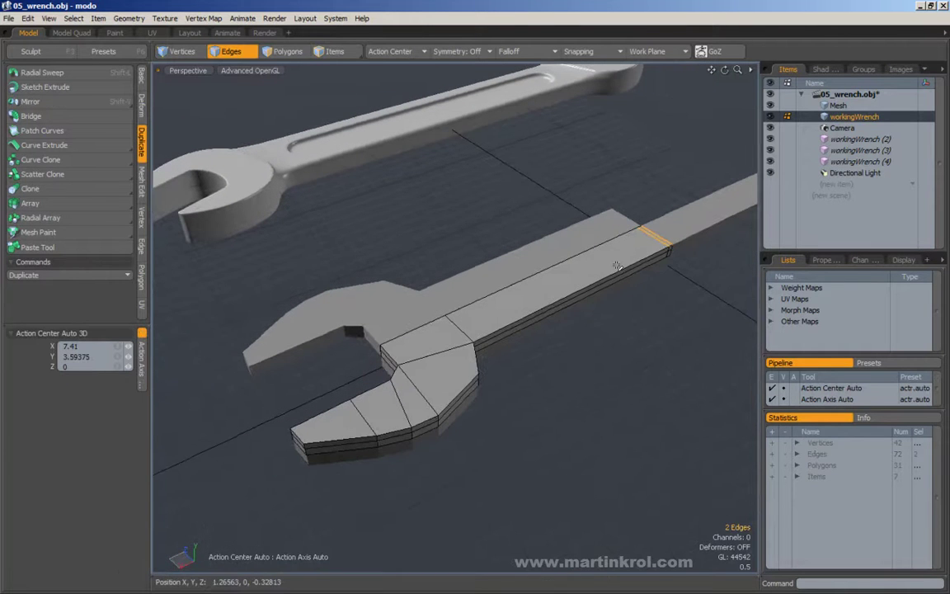
Select the edge ring across the handle and jaw throat, loop slice it at 9.5% close to the centreline, and clear the selection.
{"action": "key", "text": "alt+l"}
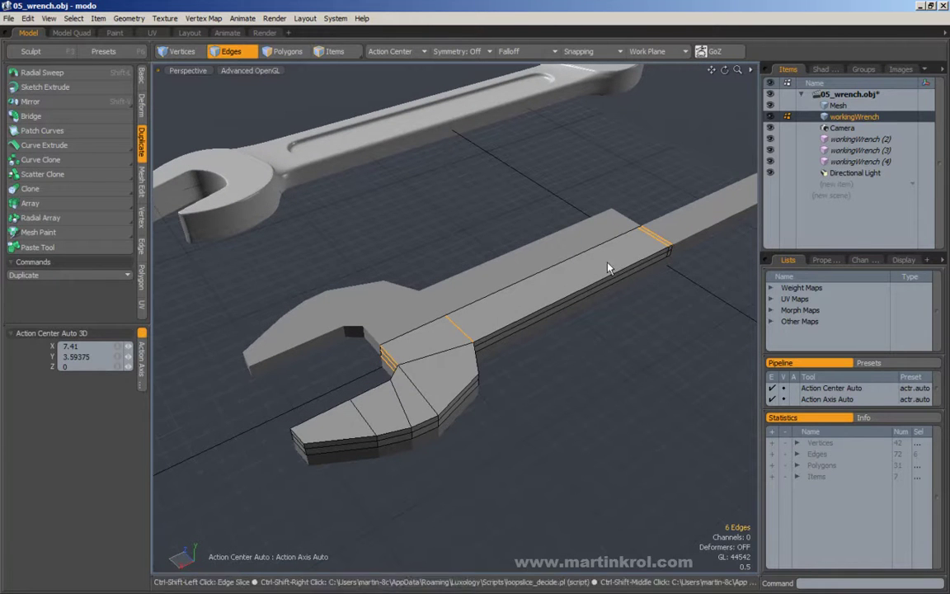
{"action": "key", "text": "alt+c"}
{"action": "left_click", "coordinate": [507, 255]}
{"action": "mouse_move", "coordinate": [507, 255]}
{"action": "left_mouse_down", "text": "alt"}
{"action": "mouse_move", "coordinate": [617, 265]}
{"action": "mouse_move", "coordinate": [505, 265]}
{"action": "left_mouse_up", "text": "alt"}
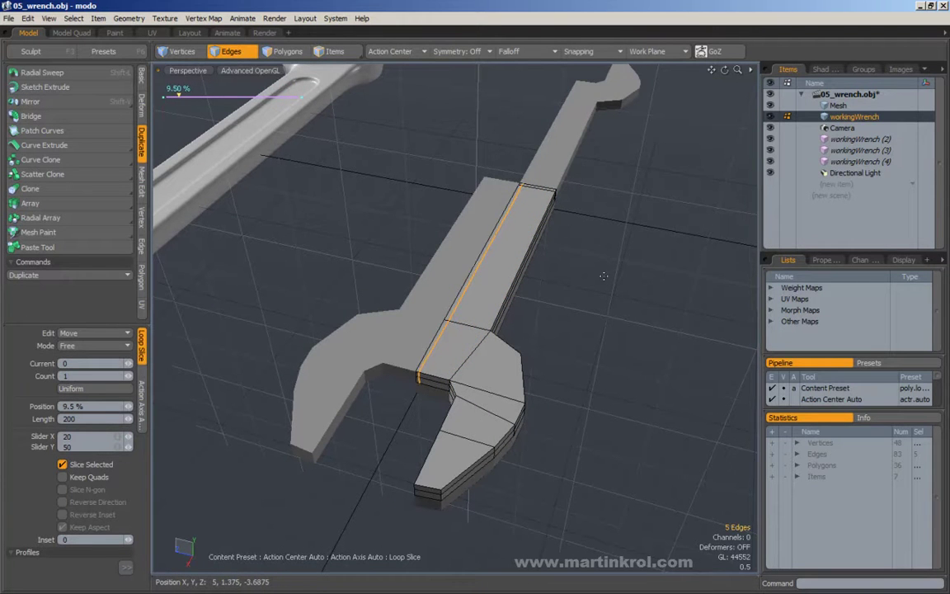
{"action": "key", "text": "space"}
{"action": "key", "text": "Escape"}
{"action": "left_click", "coordinate": [162, 19]}
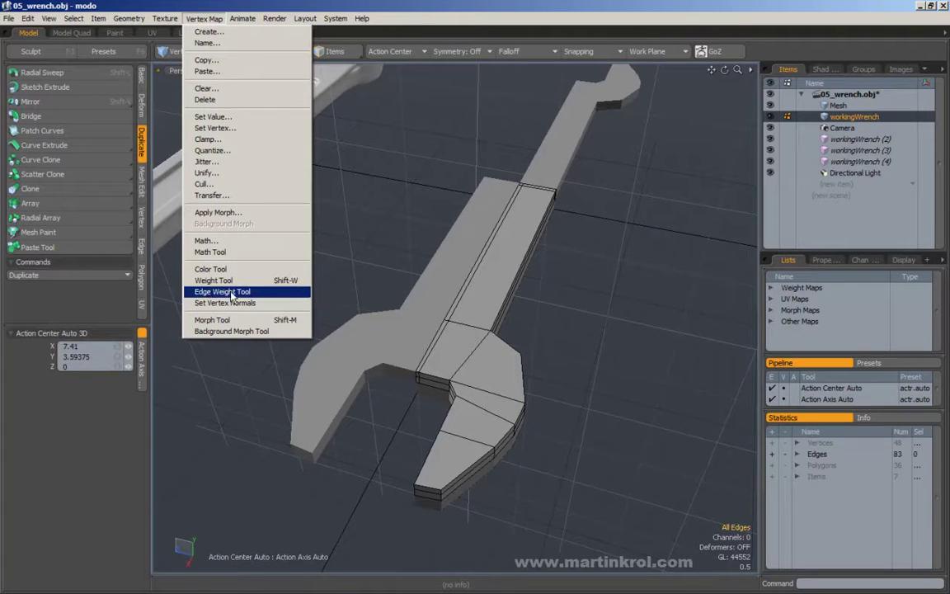
{"action": "left_click", "coordinate": [212, 150]}
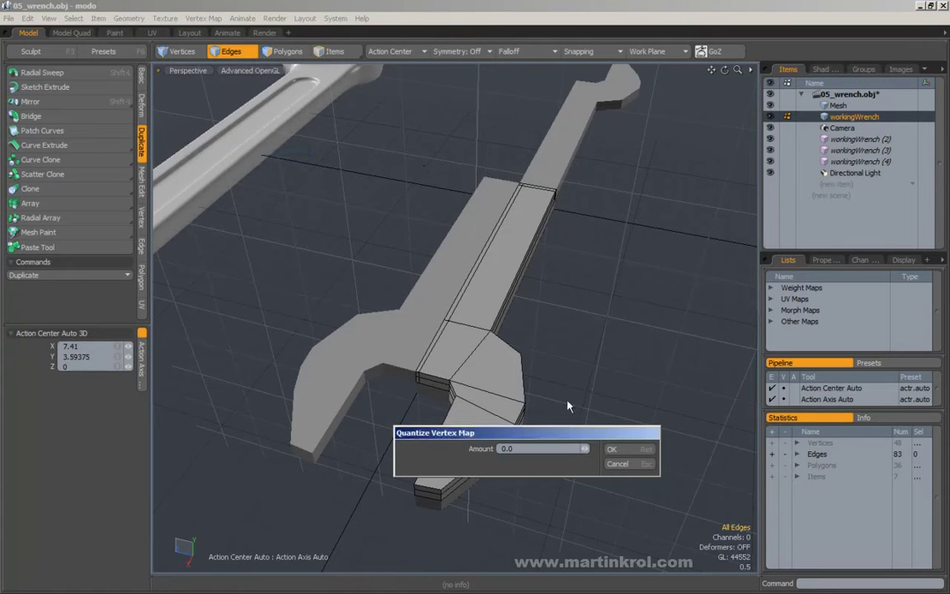
{"action": "left_click", "coordinate": [618, 451]}
Try weighting the working piece's border edge loop with the Edge Weight Tool at 275%, and preview the smoothed wrench.
{"action": "double_click", "coordinate": [512, 191]}
{"action": "left_click_drag", "start_coordinate": [512, 190], "coordinate": [508, 219], "text": "alt"}
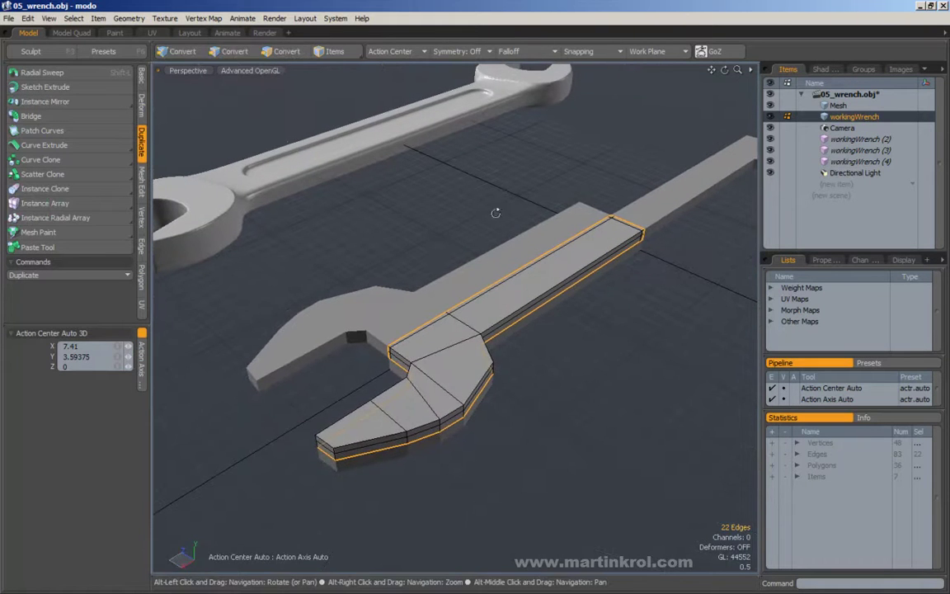
{"action": "left_click", "coordinate": [198, 20]}
{"action": "left_click", "coordinate": [225, 290]}
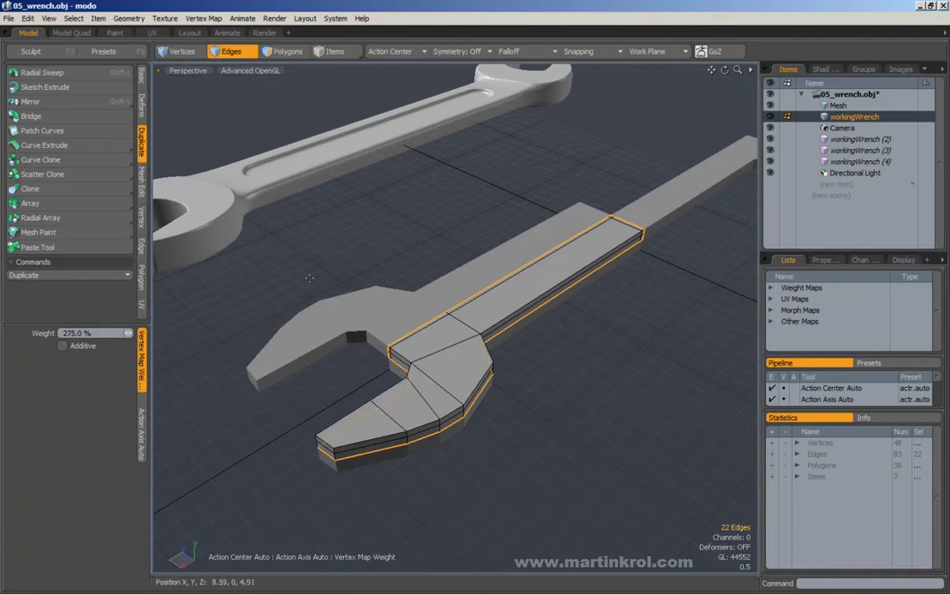
{"action": "key", "text": "q"}
{"action": "left_click", "coordinate": [369, 239]}
{"action": "key", "text": "Tab"}
{"action": "left_click_drag", "start_coordinate": [379, 244], "coordinate": [413, 244], "text": "alt"}
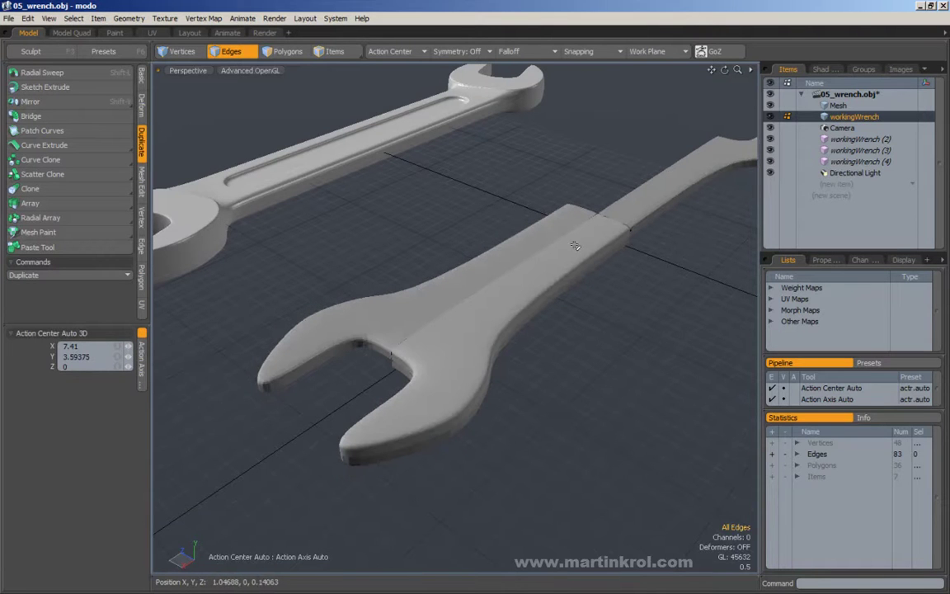
Undo the edge weighting of the border loop and clear the edge selection.
{"action": "key", "text": "ctrl+z"}
{"action": "key", "text": "ctrl+z"}
{"action": "key", "text": "ctrl+z"}
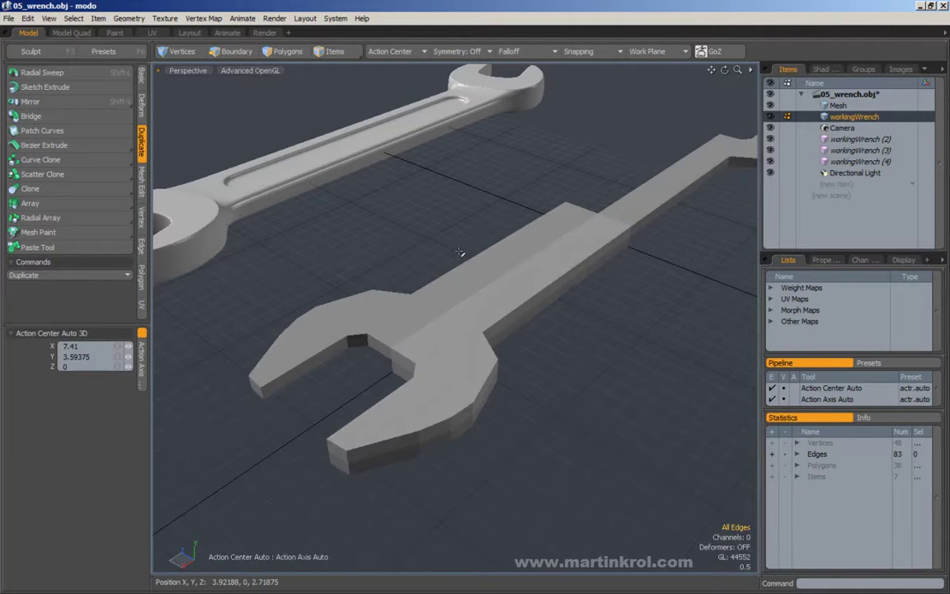
{"action": "key", "text": "ctrl+z"}
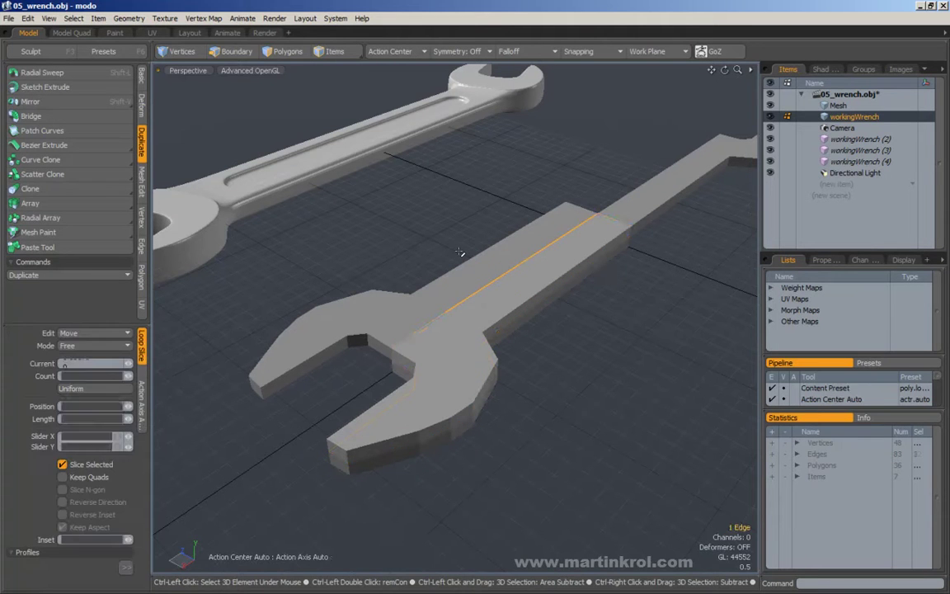
{"action": "key", "text": "ctrl+z"}
{"action": "key", "text": "Escape"}
{"action": "key", "text": "ctrl+2"}
Compare the smoothed and faceted versions of the sliced wrench by switching the subdivision preview on and off.
{"action": "key", "text": "Tab"}
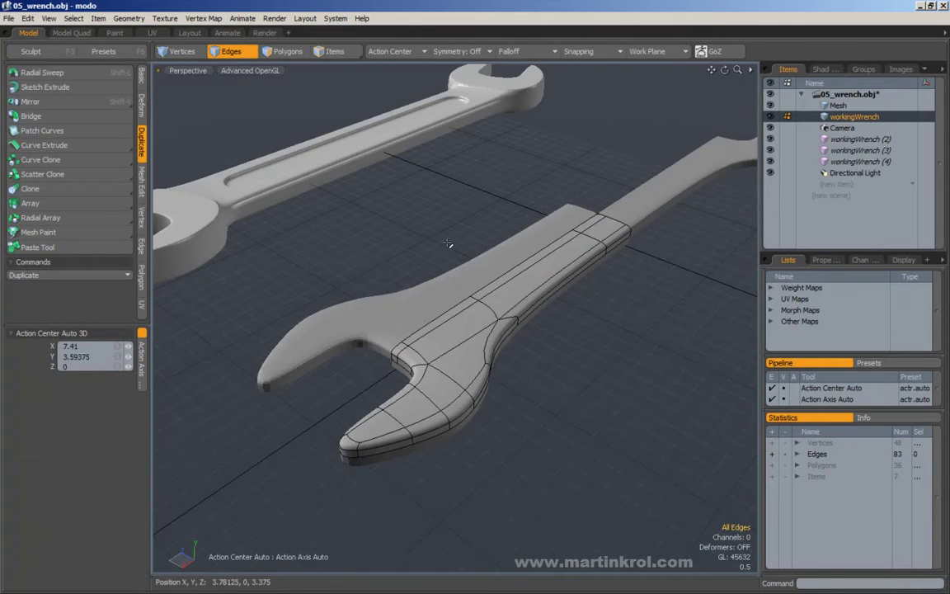
{"action": "key", "text": "Tab"}
{"action": "key", "text": "Tab"}
{"action": "key", "text": "Tab"}
{"action": "left_click_drag", "start_coordinate": [450, 243], "coordinate": [498, 244], "text": "alt"}
Try deleting edges beside the centreline near the wrench head, and preview the result with subdivision smoothing.
{"action": "key", "text": "2"}
{"action": "double_click", "coordinate": [474, 295]}
{"action": "key", "text": "Delete"}
{"action": "left_click_drag", "start_coordinate": [481, 295], "coordinate": [606, 286], "text": "alt"}
{"action": "key", "text": "Delete"}
{"action": "key", "text": "Tab"}
{"action": "key", "text": "Tab"}
Undo the edge deletions beside the centreline and clear the edge selection.
{"action": "key", "text": "ctrl+z"}
{"action": "key", "text": "ctrl+z"}
{"action": "key", "text": "ctrl+z"}
{"action": "key", "text": "ctrl+z"}
{"action": "key", "text": "ctrl+z"}
{"action": "left_click", "coordinate": [628, 313]}
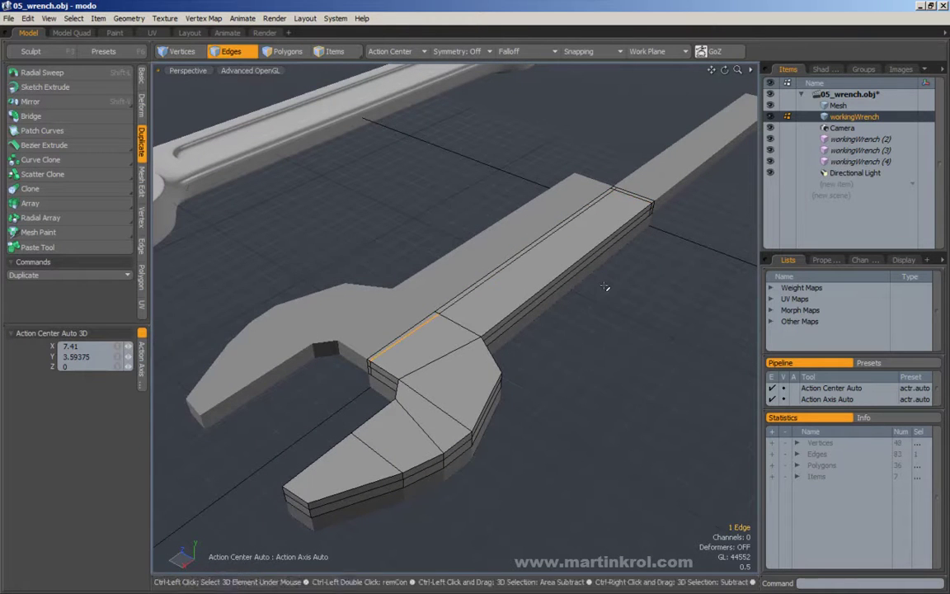
Select the horizontal side edges around the wrench head and jaw opening, move them up about 0.117 in Y, and drop the selection.
{"action": "left_click_drag", "start_coordinate": [475, 333], "coordinate": [562, 266], "text": "alt"}
{"action": "double_click", "coordinate": [534, 274]}
{"action": "left_click", "coordinate": [653, 271]}
{"action": "left_click_drag", "start_coordinate": [653, 272], "coordinate": [491, 294], "text": "alt"}
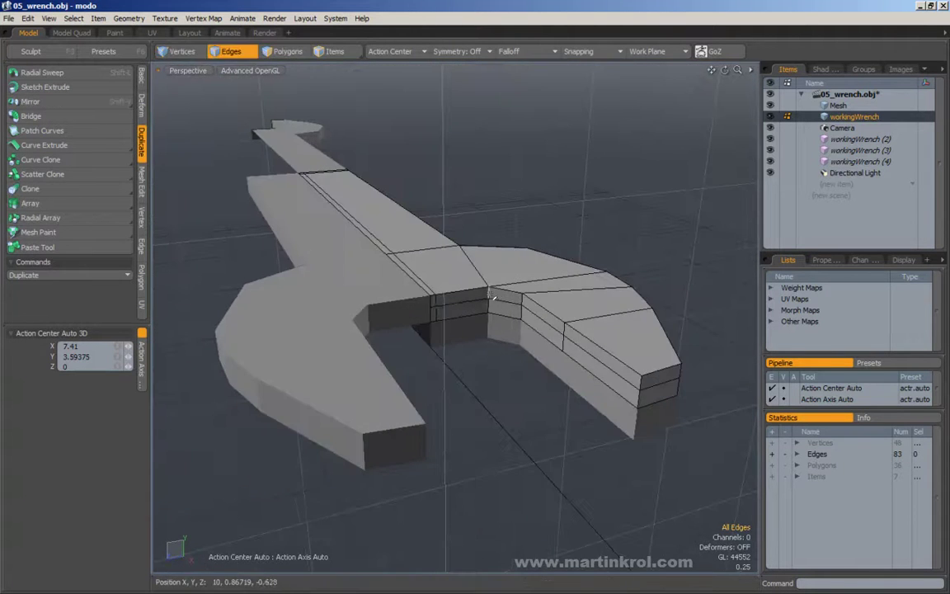
{"action": "left_click", "coordinate": [434, 305]}
{"action": "left_click", "coordinate": [468, 302], "text": "shift"}
{"action": "left_click_drag", "start_coordinate": [567, 313], "coordinate": [535, 314], "text": "alt"}
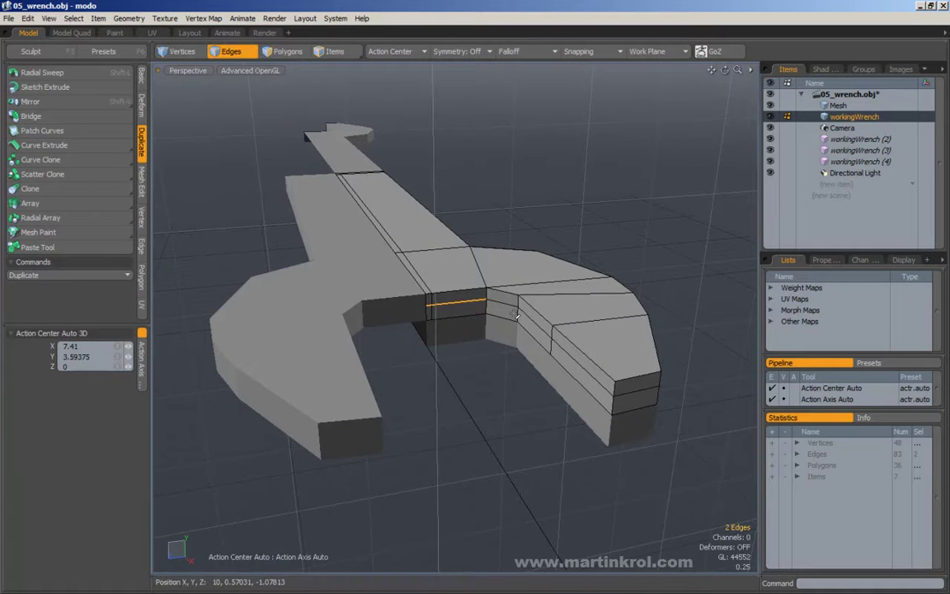
{"action": "left_click_drag", "start_coordinate": [461, 280], "coordinate": [255, 302], "text": "alt"}
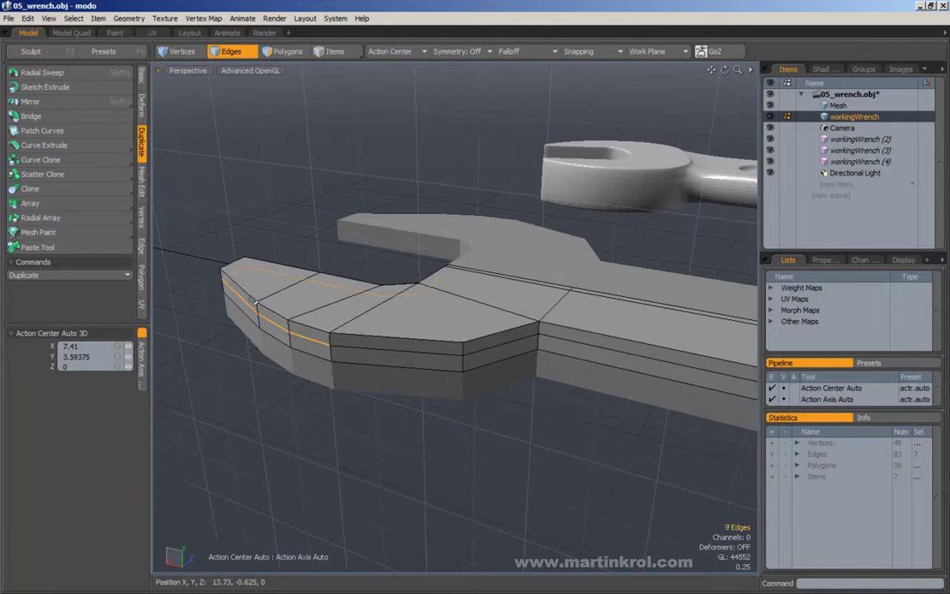
{"action": "left_click_drag", "start_coordinate": [255, 302], "coordinate": [470, 245], "text": "alt"}
{"action": "key", "text": "w"}
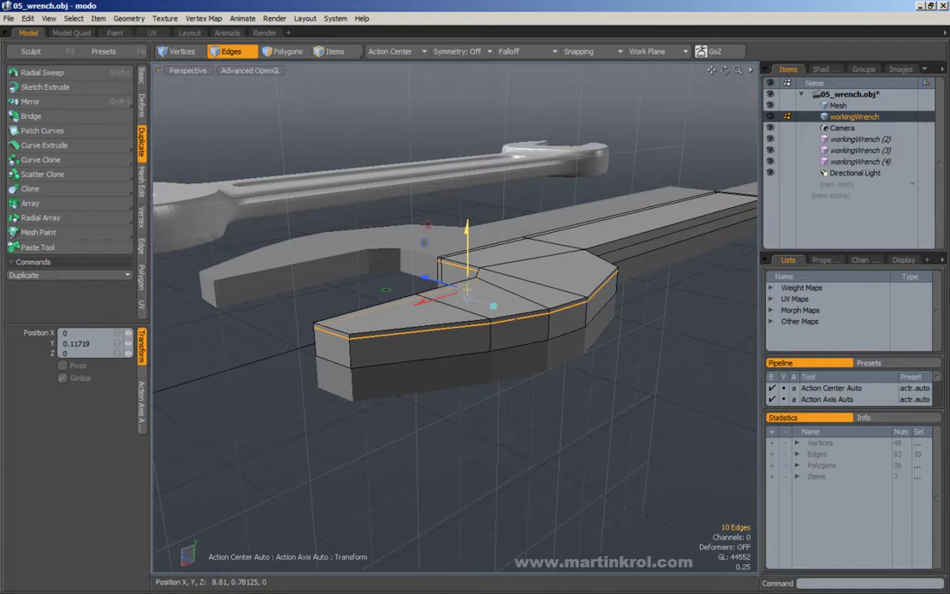
{"action": "key", "text": "q"}
{"action": "left_click", "coordinate": [691, 339]}
Examine the raised side edges around the wrench head, the handle junction and the jaw opening.
{"action": "left_click_drag", "start_coordinate": [691, 338], "coordinate": [364, 286], "text": "alt"}
{"action": "key", "text": "2"}
{"action": "left_click_drag", "start_coordinate": [388, 320], "coordinate": [396, 316], "text": "alt"}
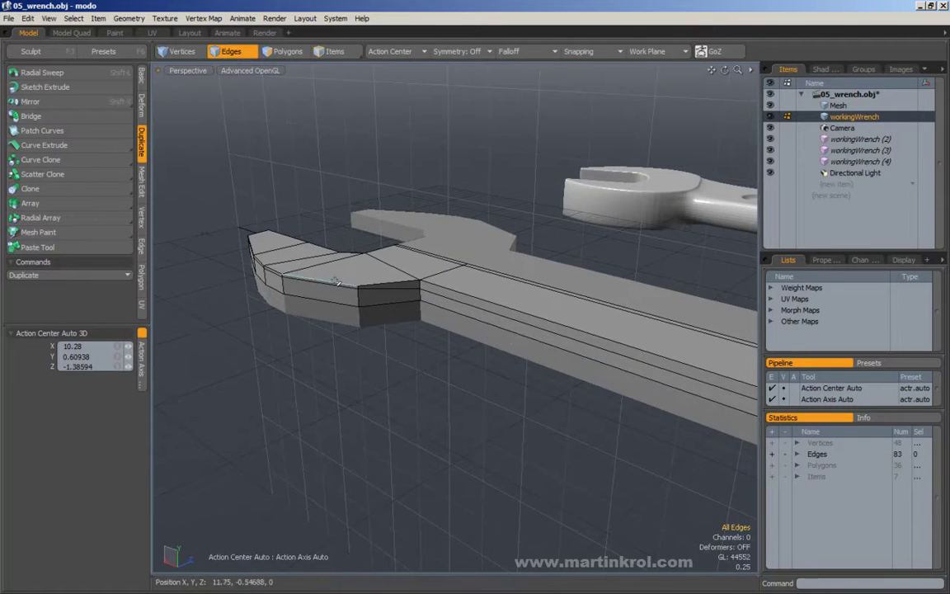
{"action": "left_click_drag", "start_coordinate": [255, 263], "coordinate": [635, 305], "text": "alt"}
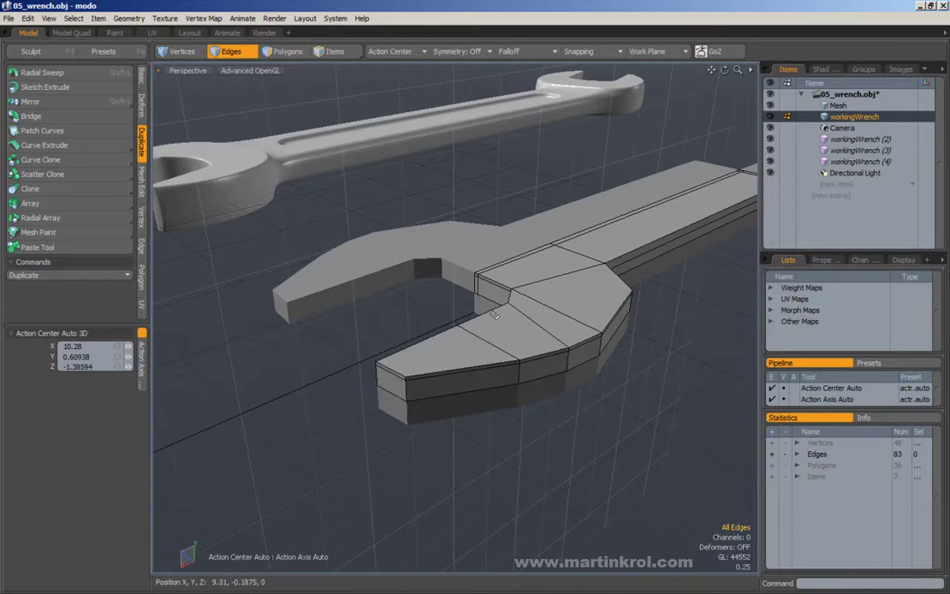
{"action": "left_click_drag", "start_coordinate": [579, 349], "coordinate": [470, 309], "text": "alt"}
{"action": "left_click", "coordinate": [463, 311]}
{"action": "left_click_drag", "start_coordinate": [532, 304], "coordinate": [584, 310], "text": "alt"}
{"action": "left_click", "coordinate": [577, 304]}
{"action": "right_click_drag", "start_coordinate": [584, 310], "coordinate": [523, 279], "text": "alt"}
{"action": "left_click_drag", "start_coordinate": [523, 279], "coordinate": [469, 263], "text": "alt"}
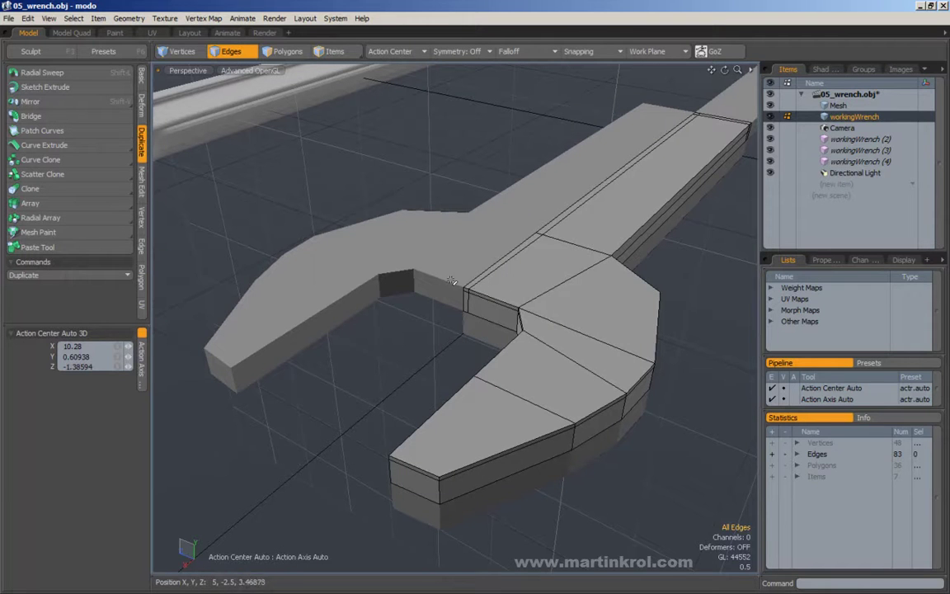
Select the edges across the jaw's top and tip, loop slice them at 94.5% along the inner jaw side, and clear the selection.
{"action": "left_click_drag", "start_coordinate": [382, 453], "coordinate": [575, 343], "text": "alt"}
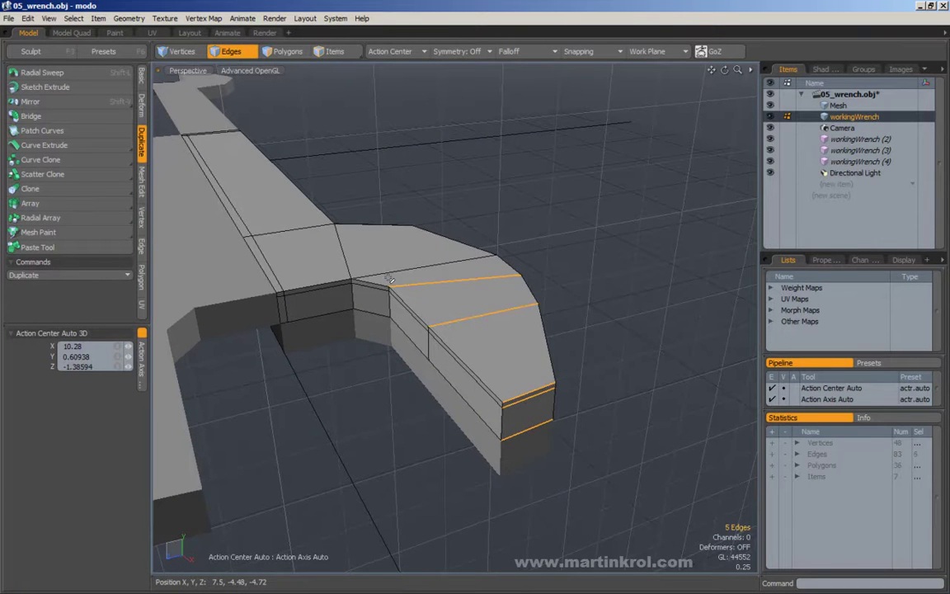
{"action": "left_click_drag", "start_coordinate": [394, 282], "coordinate": [617, 314], "text": "alt"}
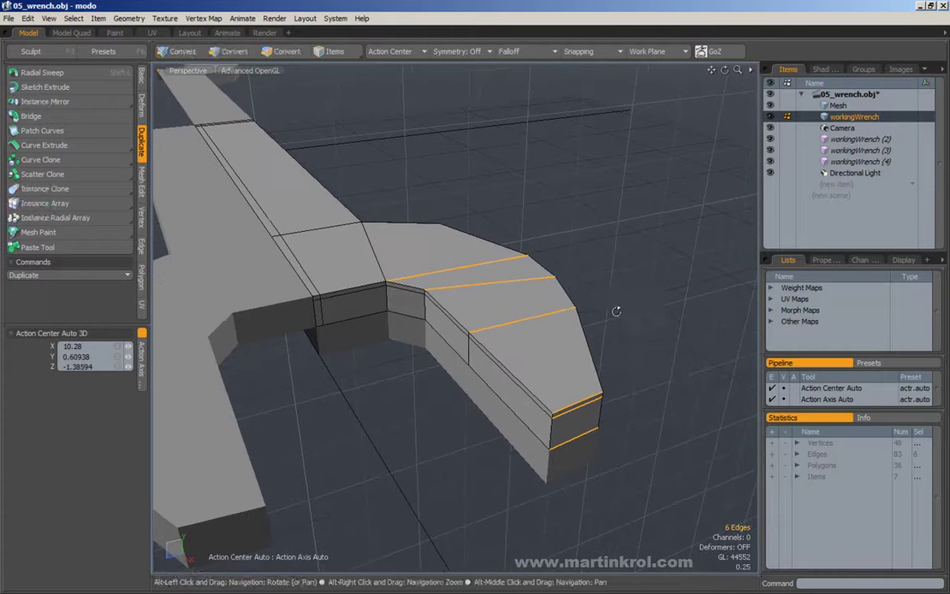
{"action": "key", "text": "alt+c"}
{"action": "mouse_move", "coordinate": [623, 303]}
{"action": "left_mouse_down"}
{"action": "mouse_move", "coordinate": [611, 304]}
{"action": "mouse_move", "coordinate": [756, 303]}
{"action": "left_mouse_up"}
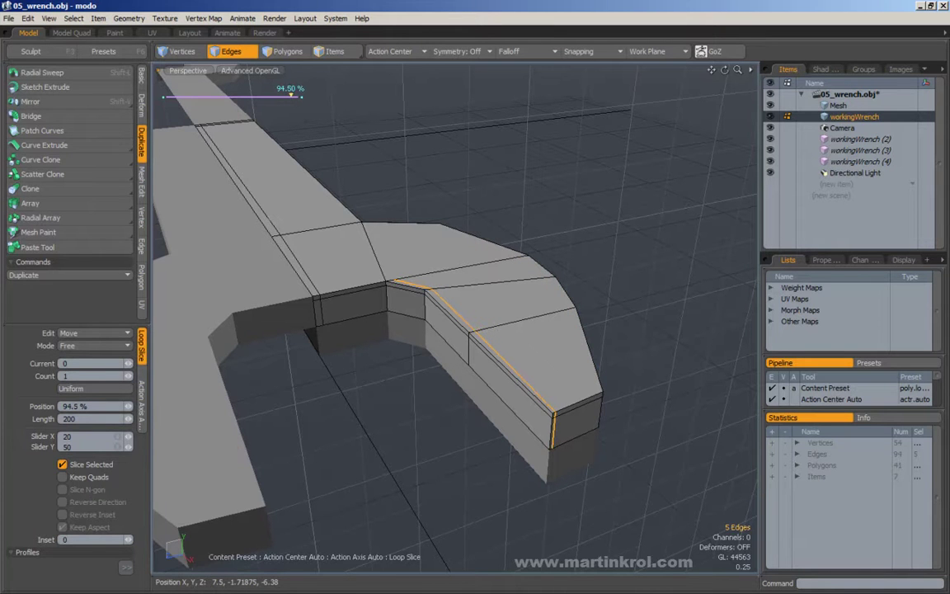
{"action": "key", "text": "space"}
{"action": "left_click", "coordinate": [626, 309]}
{"action": "left_click_drag", "start_coordinate": [626, 309], "coordinate": [584, 316], "text": "alt"}
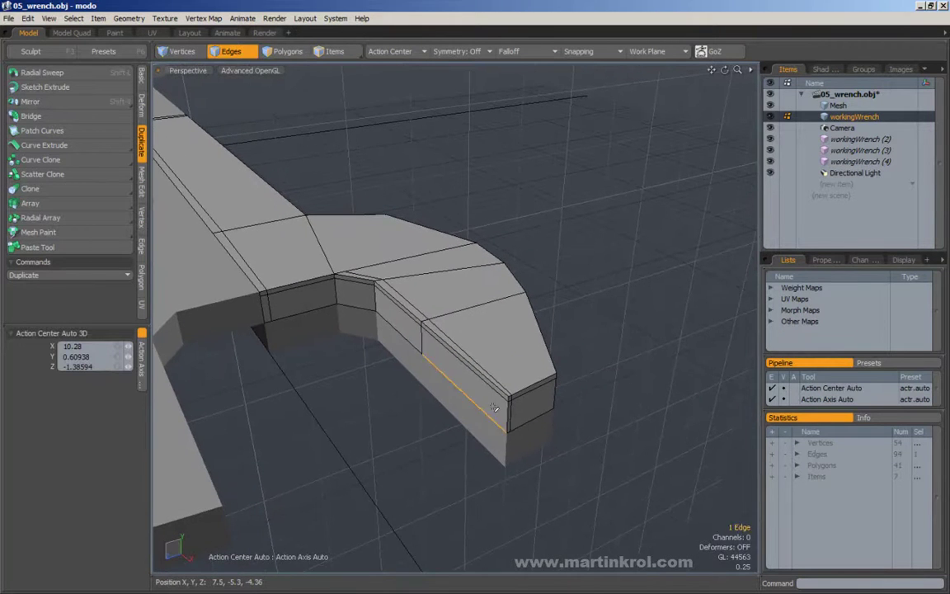
Select the edges along the jaw's open end, loop slice them at 2.5% beside the tip face, and clear the selection.
{"action": "left_click_drag", "start_coordinate": [503, 381], "coordinate": [512, 414], "text": "alt"}
{"action": "left_click_drag", "start_coordinate": [554, 439], "coordinate": [482, 375], "text": "alt"}
{"action": "key", "text": "alt+c"}
{"action": "left_click", "coordinate": [519, 430]}
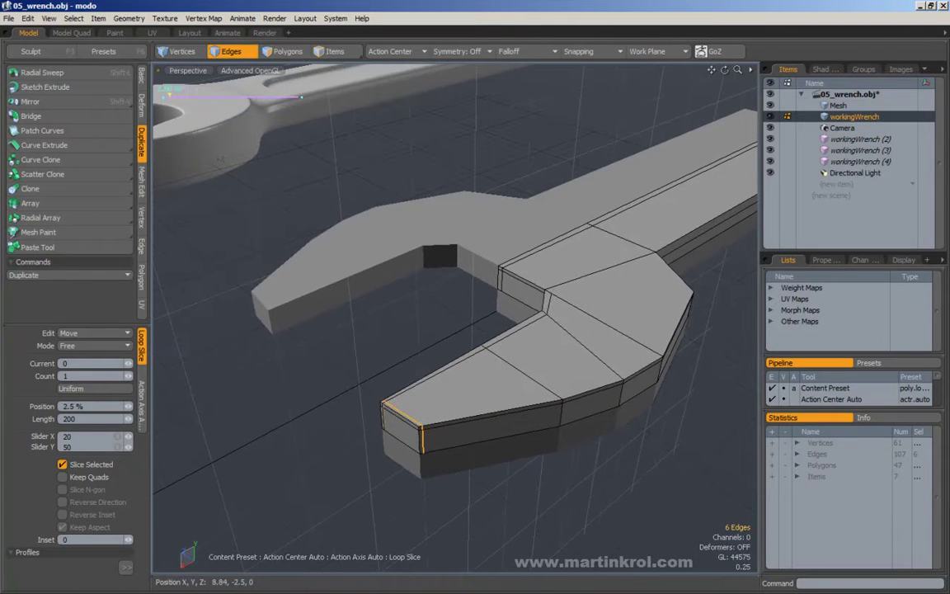
{"action": "key", "text": "space"}
{"action": "left_click_drag", "start_coordinate": [387, 377], "coordinate": [518, 378], "text": "alt"}
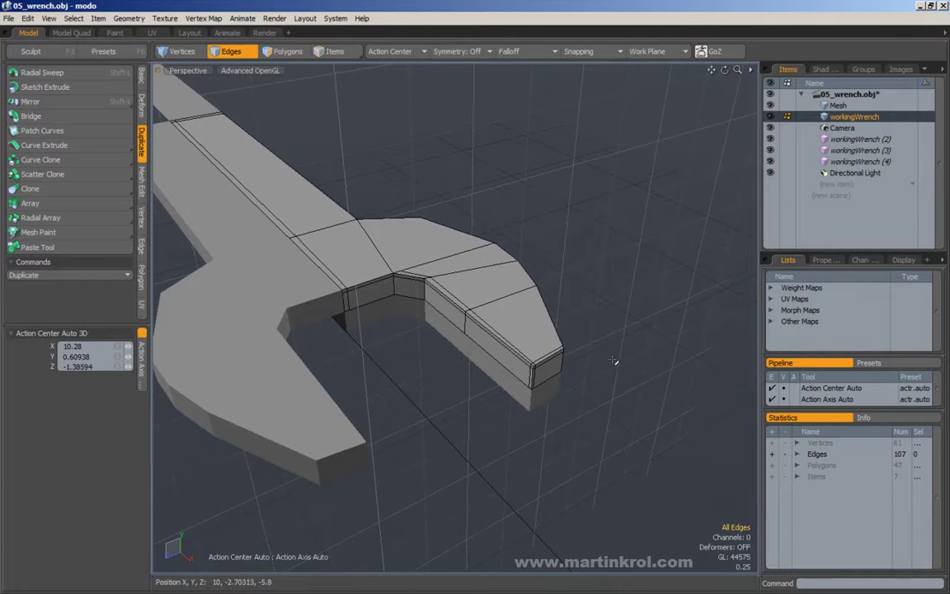
Turn on the wrench's subdivision preview and set the viewport's wireframe display to None.
{"action": "key", "text": "Tab"}
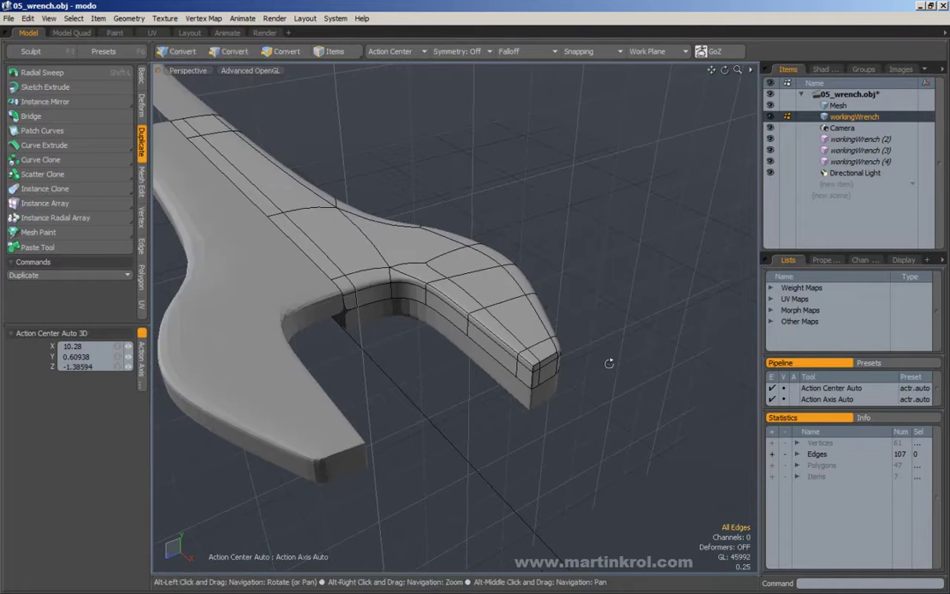
{"action": "left_click_drag", "start_coordinate": [608, 360], "coordinate": [606, 356], "text": "alt"}
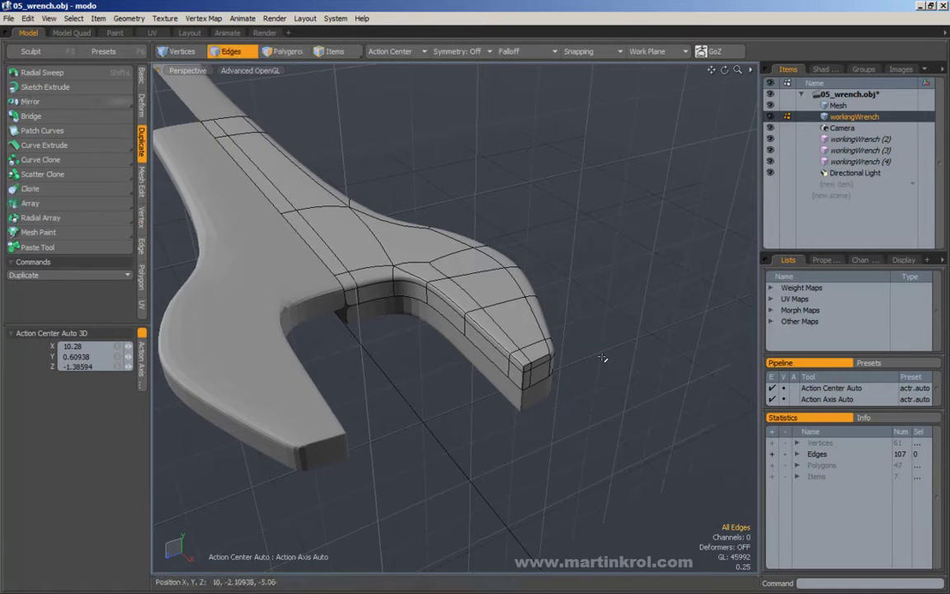
{"action": "left_click", "coordinate": [243, 70]}
{"action": "mouse_move", "coordinate": [223, 171]}
{"action": "mouse_move", "coordinate": [348, 174]}
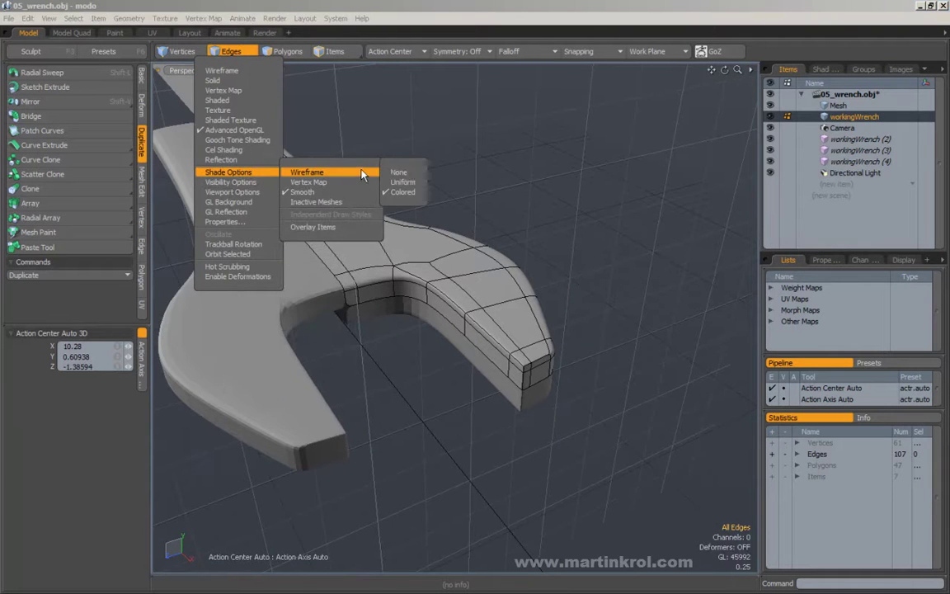
{"action": "left_click", "coordinate": [398, 173]}
Examine the smoothed wrench head, jaw tip and handle against the reference, with and without wireframe, and return to the unsubdivided cage.
{"action": "left_click_drag", "start_coordinate": [605, 250], "coordinate": [419, 303], "text": "alt"}
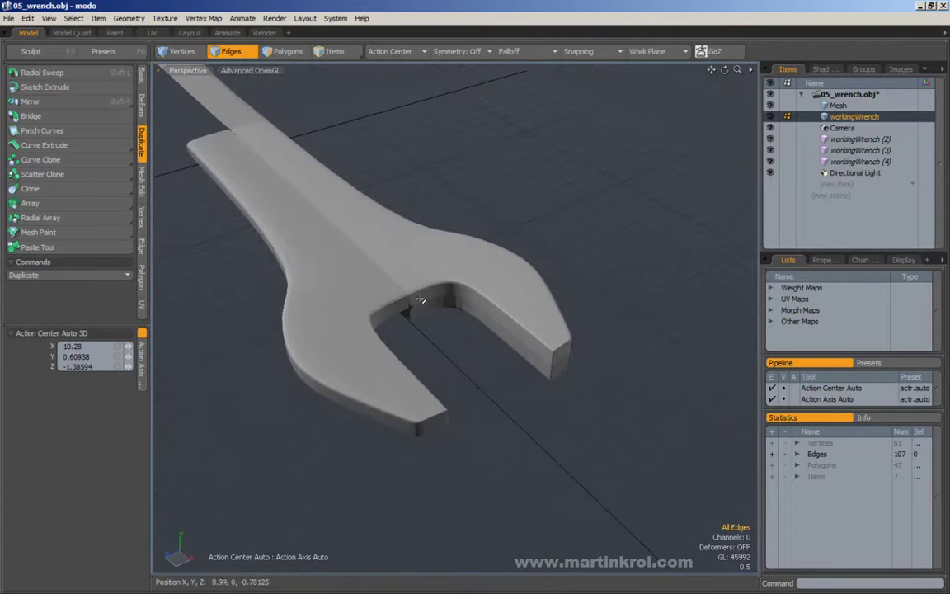
{"action": "left_click_drag", "start_coordinate": [564, 356], "coordinate": [406, 379], "text": "alt"}
{"action": "left_click_drag", "start_coordinate": [396, 272], "coordinate": [512, 309], "text": "alt"}
{"action": "scroll", "coordinate": [511, 315], "scroll_direction": "up", "scroll_amount": 3}
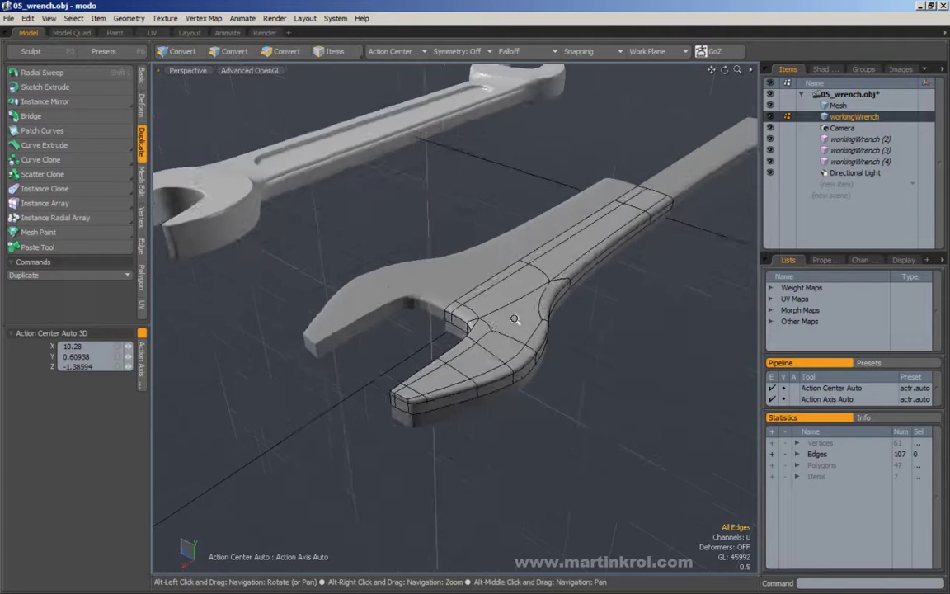
{"action": "left_click_drag", "start_coordinate": [415, 224], "coordinate": [606, 313], "text": "alt"}
{"action": "left_click_drag", "start_coordinate": [548, 307], "coordinate": [504, 279], "text": "alt"}
{"action": "scroll", "coordinate": [510, 278], "scroll_direction": "up", "scroll_amount": 3, "text": "alt"}
{"action": "left_click_drag", "start_coordinate": [530, 331], "coordinate": [427, 246], "text": "alt"}
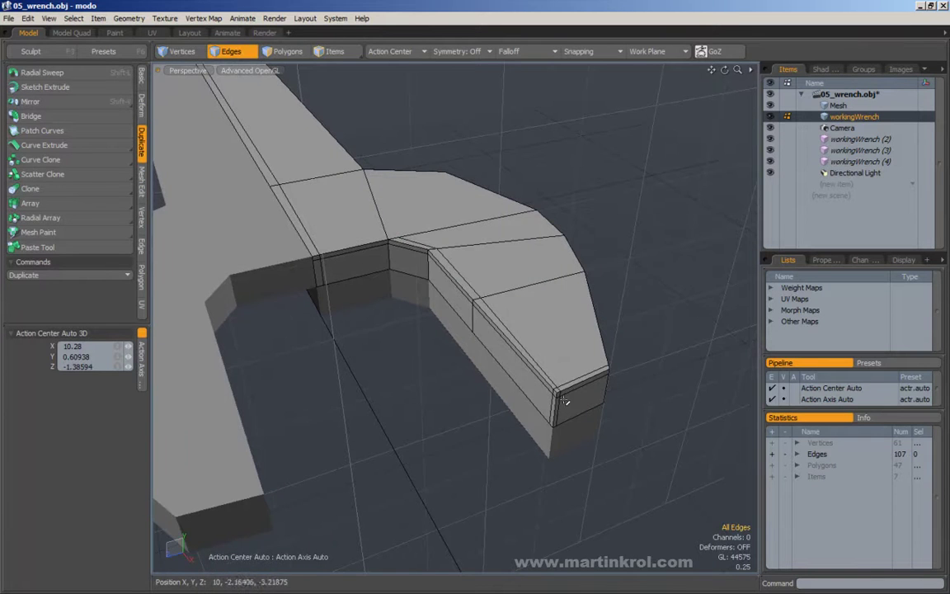
Select the three lengthwise edges between the centreline and the jaw's inner corner, loop slice them at 8%, and clear the selection.
{"action": "left_click_drag", "start_coordinate": [564, 401], "coordinate": [551, 355], "text": "alt"}
{"action": "left_click_drag", "start_coordinate": [373, 245], "coordinate": [300, 283], "text": "alt"}
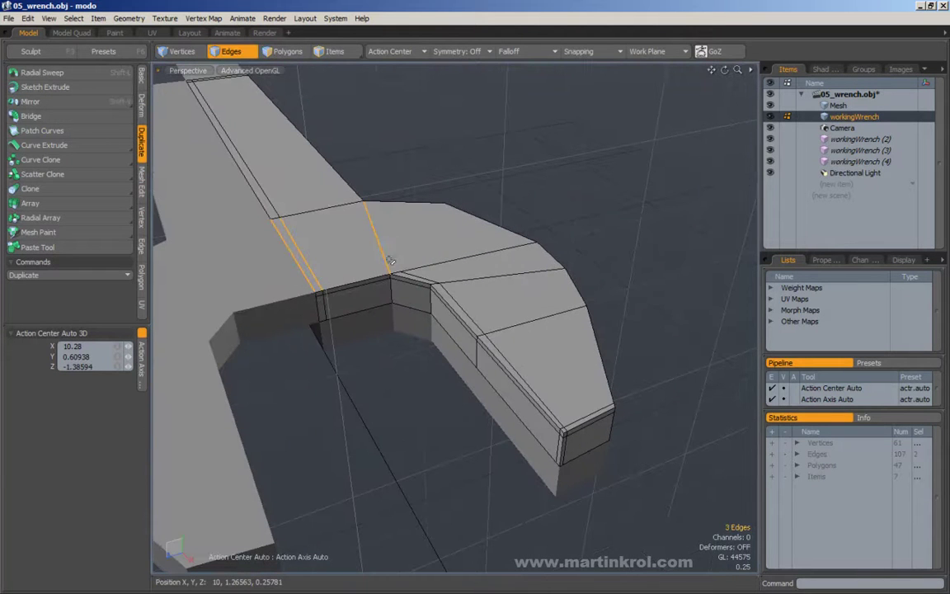
{"action": "left_click_drag", "start_coordinate": [416, 248], "coordinate": [424, 255], "text": "alt"}
{"action": "left_click_drag", "start_coordinate": [322, 258], "coordinate": [362, 264], "text": "alt"}
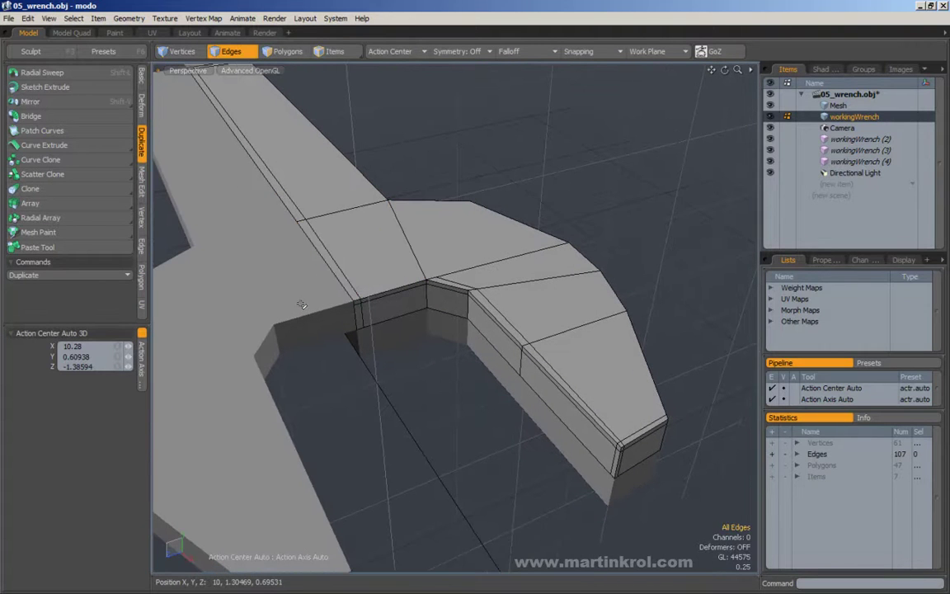
{"action": "left_click_drag", "start_coordinate": [438, 273], "coordinate": [452, 206], "text": "alt"}
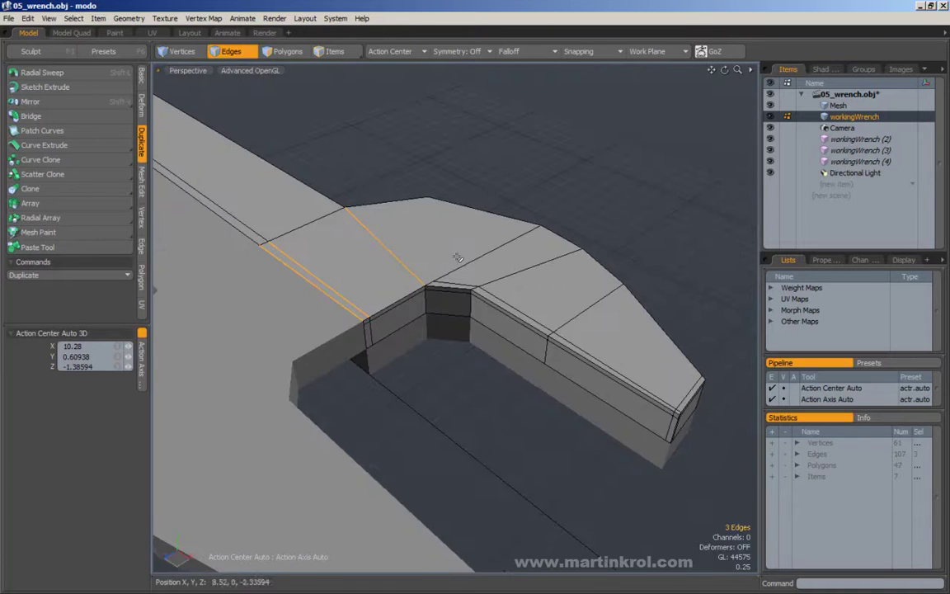
{"action": "key", "text": "alt+c"}
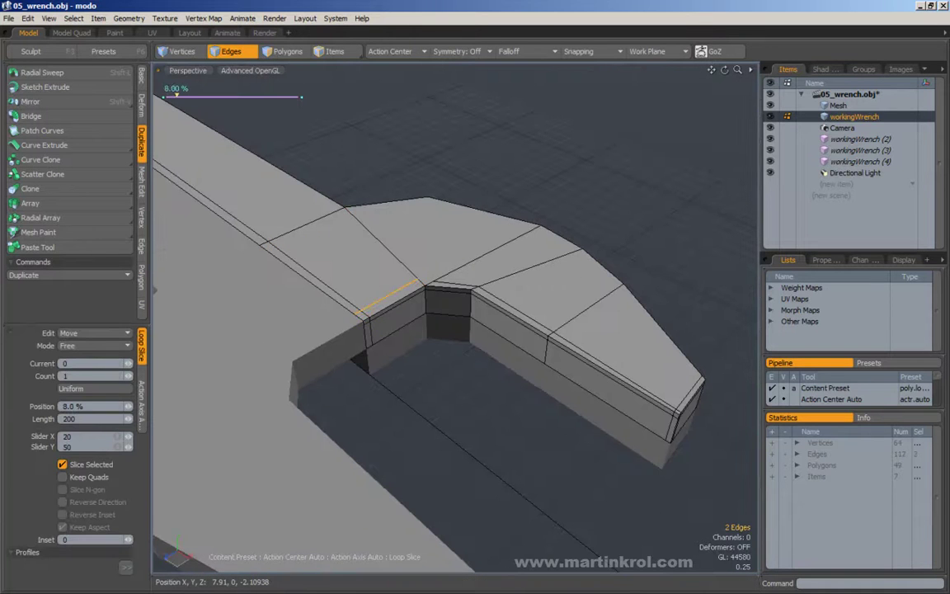
{"action": "left_click_drag", "start_coordinate": [471, 254], "coordinate": [471, 299]}
{"action": "scroll", "coordinate": [426, 318], "scroll_direction": "up", "scroll_amount": 2}
{"action": "key", "text": "space"}
{"action": "left_click", "coordinate": [502, 297]}
Edge slice across the polygon at the jaw's inner corner, joining the end of the new slice to the neighbouring edge.
{"action": "key", "text": "c"}
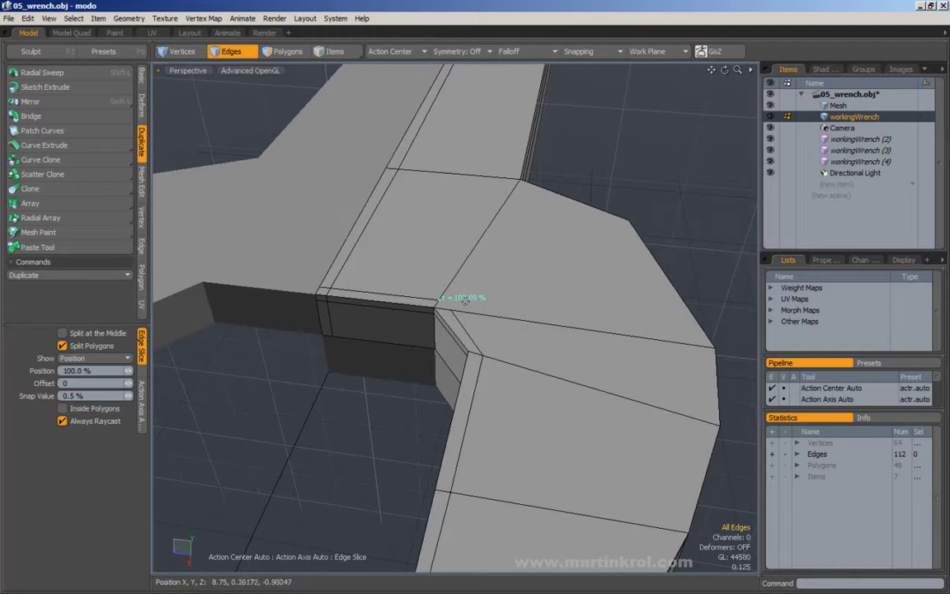
{"action": "left_click", "coordinate": [469, 310]}
{"action": "key", "text": "space"}
{"action": "left_click_drag", "start_coordinate": [447, 241], "coordinate": [572, 282], "text": "alt"}
{"action": "scroll", "coordinate": [464, 270], "scroll_direction": "up", "scroll_amount": 2}
{"action": "left_click_drag", "start_coordinate": [465, 270], "coordinate": [402, 261], "text": "alt"}
{"action": "scroll", "coordinate": [449, 290], "scroll_direction": "down", "scroll_amount": 2}
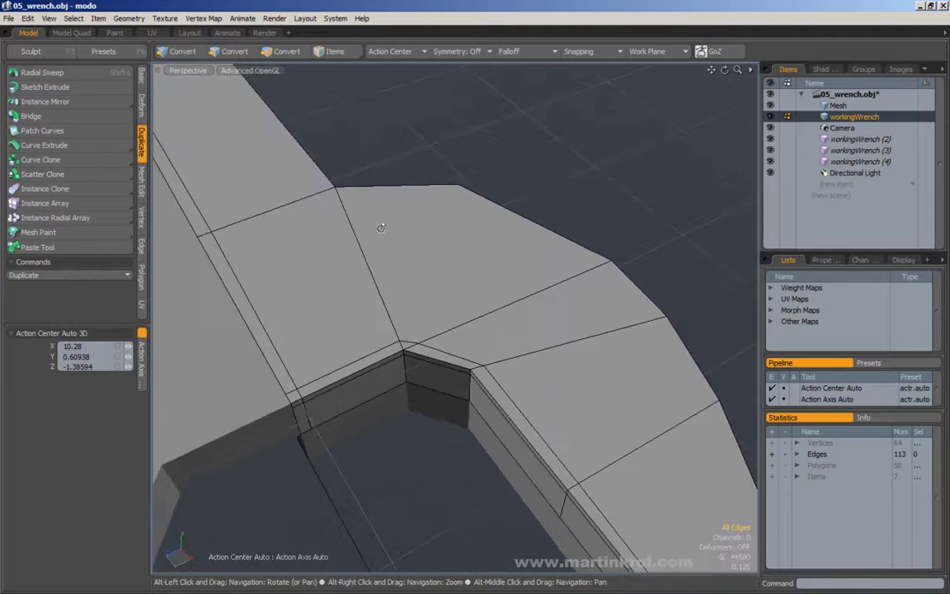
Switch to polygon selection, inspect individual polygons on the head's upper face around the jaw, and clear the selection.
{"action": "left_click", "coordinate": [290, 56]}
{"action": "left_click_drag", "start_coordinate": [452, 191], "coordinate": [487, 169], "text": "alt"}
{"action": "scroll", "coordinate": [488, 169], "scroll_direction": "down", "scroll_amount": 2}
{"action": "left_click_drag", "start_coordinate": [505, 139], "coordinate": [549, 176]}
{"action": "left_click_drag", "start_coordinate": [549, 177], "coordinate": [541, 189], "text": "alt"}
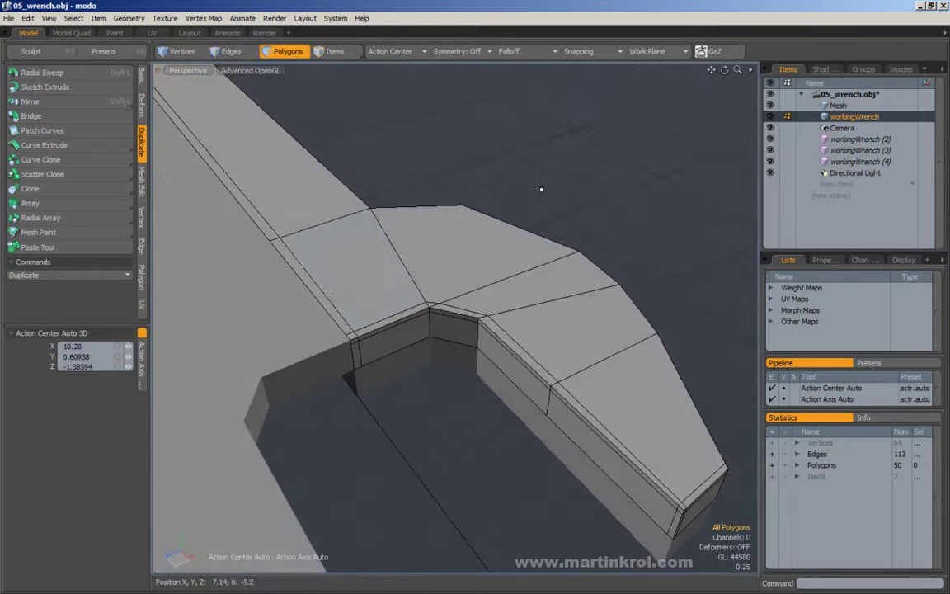
{"action": "left_click", "coordinate": [329, 254]}
{"action": "left_click", "coordinate": [327, 197]}
{"action": "left_click", "coordinate": [536, 290]}
{"action": "left_click", "coordinate": [574, 319]}
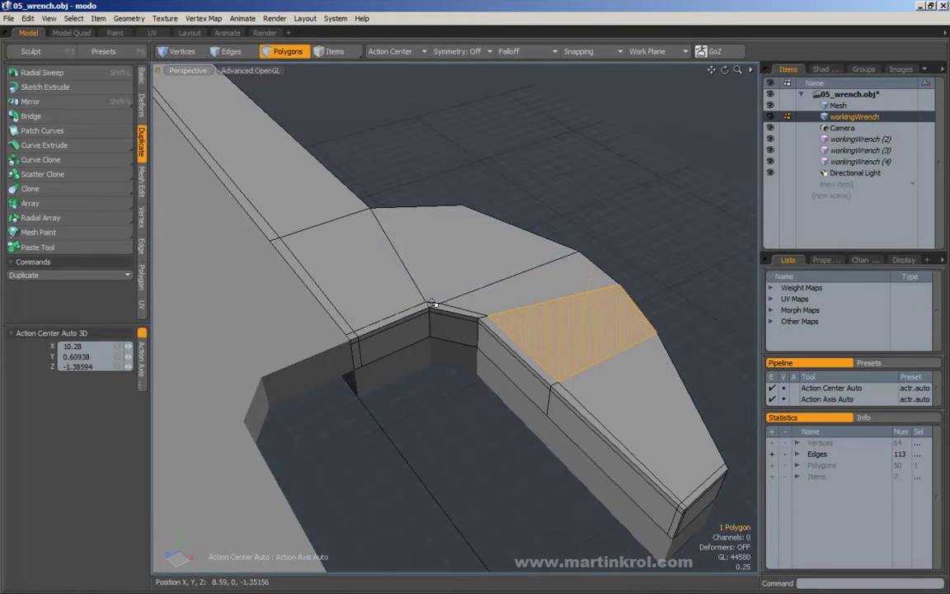
{"action": "left_click", "coordinate": [632, 284]}
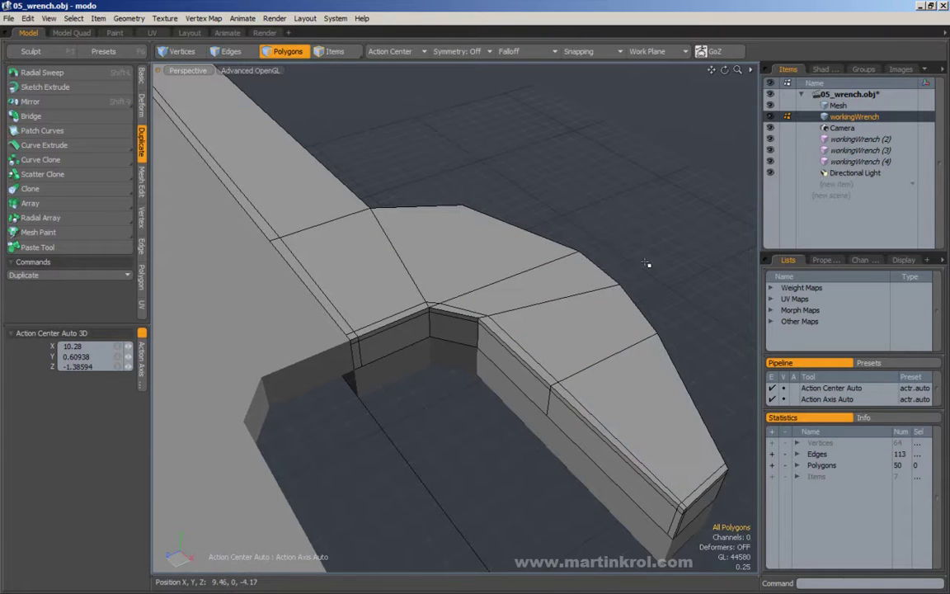
Select the large polygon on the head's outer curve to inspect its sides, and deselect it.
{"action": "left_click_drag", "start_coordinate": [646, 264], "coordinate": [636, 296], "text": "alt"}
{"action": "left_click_drag", "start_coordinate": [486, 262], "coordinate": [430, 299], "text": "alt"}
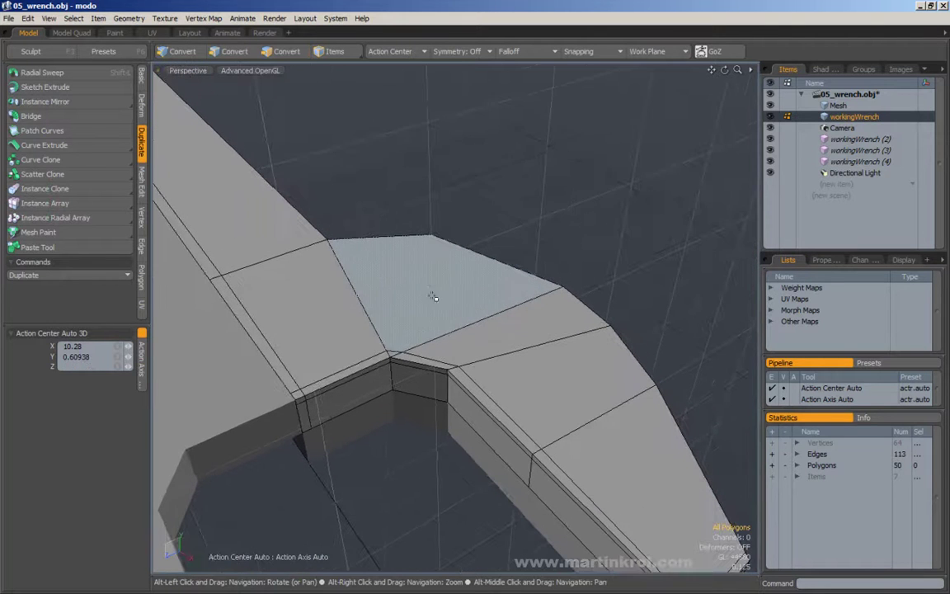
{"action": "left_click", "coordinate": [420, 279]}
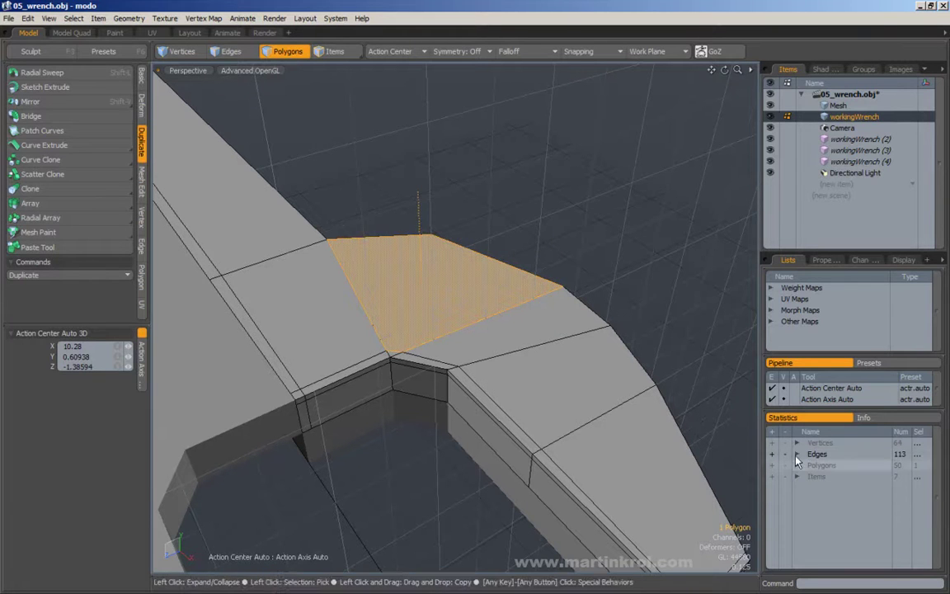
{"action": "left_click", "coordinate": [624, 222]}
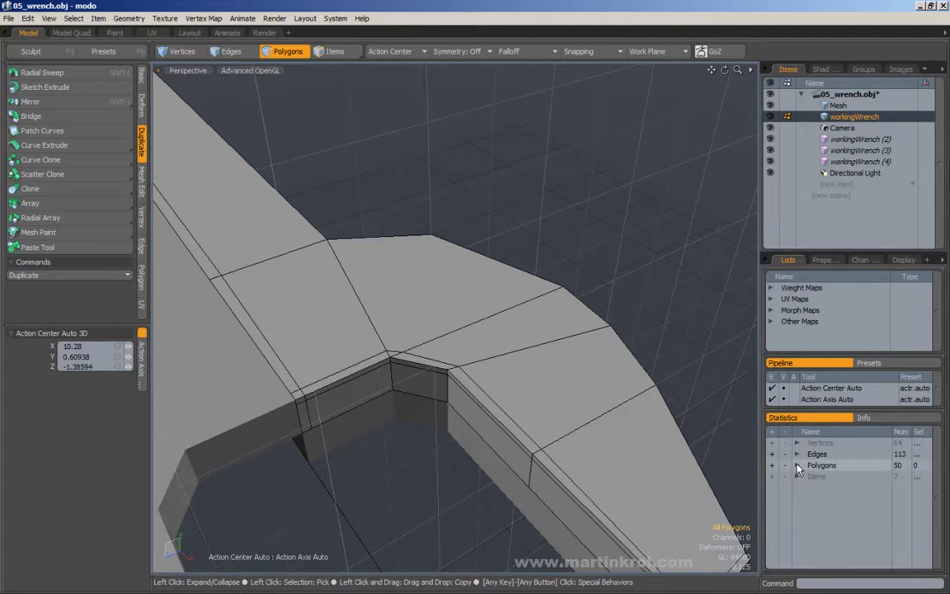
Expand the polygon statistics by vertex count and enlarge the statistics area to show the full breakdown.
{"action": "left_click", "coordinate": [796, 466]}
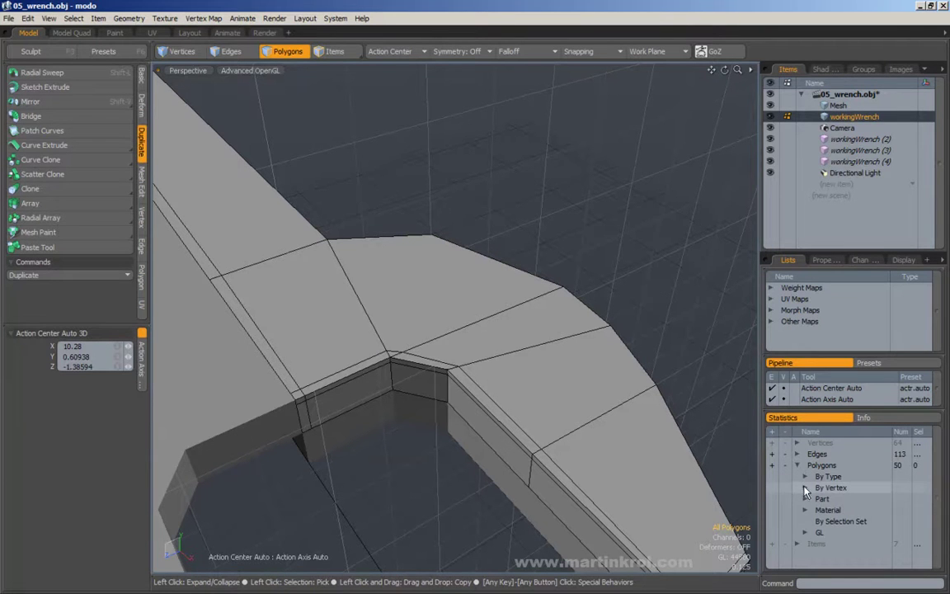
{"action": "left_click", "coordinate": [806, 492]}
{"action": "scroll", "coordinate": [837, 467], "scroll_direction": "down", "scroll_amount": 1}
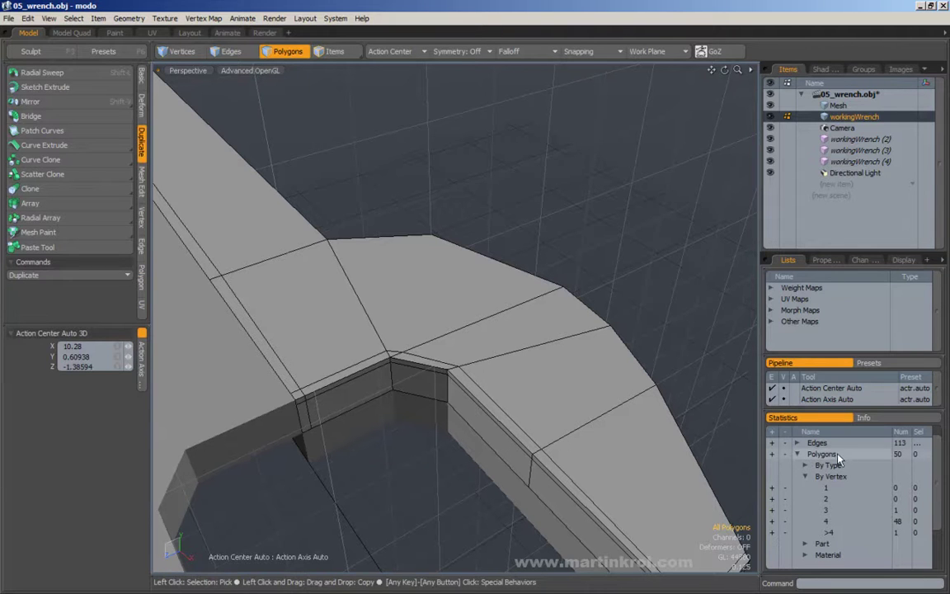
{"action": "scroll", "coordinate": [904, 503], "scroll_direction": "up", "scroll_amount": 1}
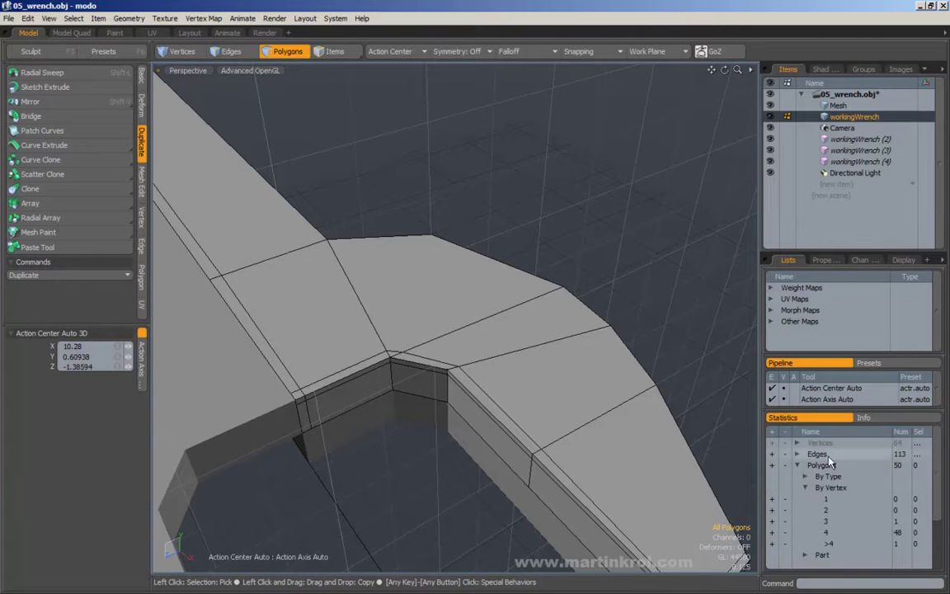
{"action": "left_click_drag", "start_coordinate": [828, 410], "coordinate": [829, 356]}
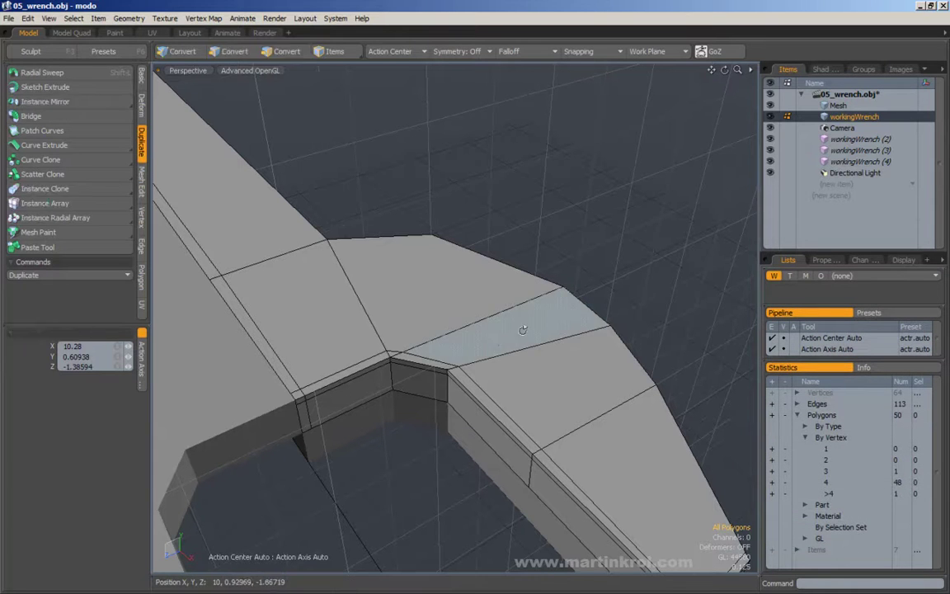
Select all polygons of the quarter wrench to compare them with the vertex-count statistics, and clear the selection.
{"action": "left_click_drag", "start_coordinate": [509, 335], "coordinate": [449, 309], "text": "ctrl+alt"}
{"action": "left_click_drag", "start_coordinate": [587, 317], "coordinate": [524, 290], "text": "ctrl+alt"}
{"action": "right_click_drag", "start_coordinate": [318, 149], "coordinate": [717, 408]}
{"action": "left_click_drag", "start_coordinate": [416, 249], "coordinate": [521, 343], "text": "alt"}
{"action": "left_click", "coordinate": [600, 305]}
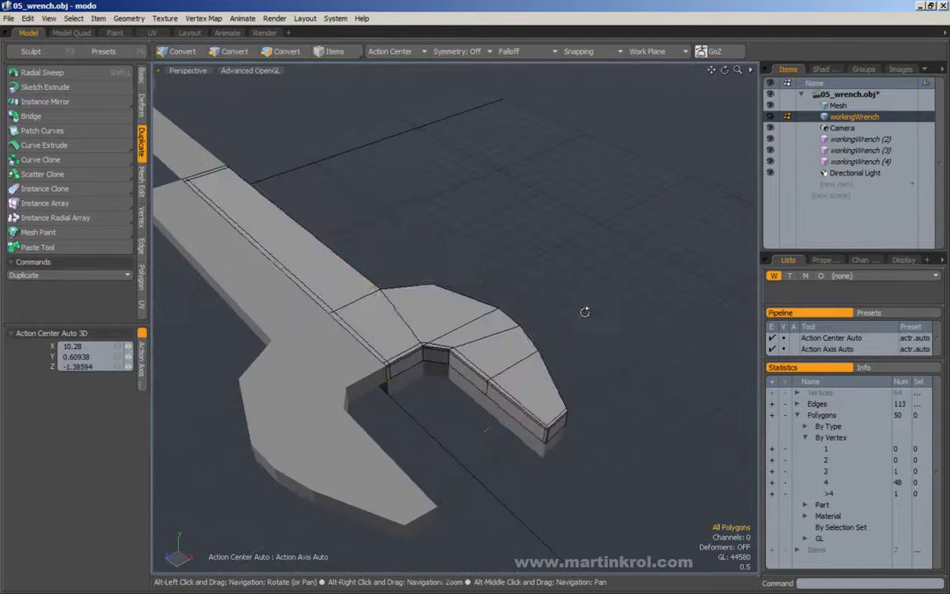
{"action": "left_click_drag", "start_coordinate": [600, 305], "coordinate": [656, 346], "text": "alt"}
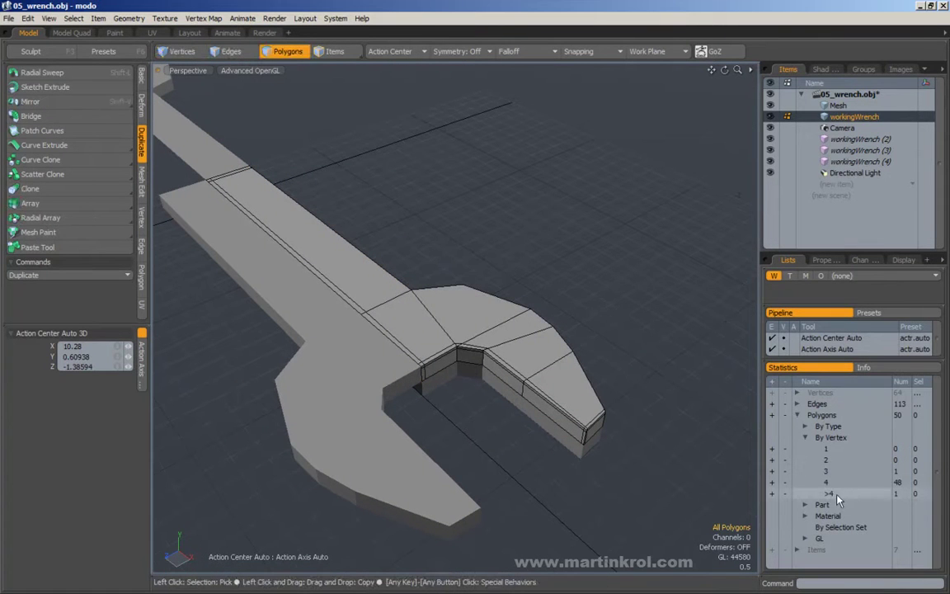
{"action": "left_click_drag", "start_coordinate": [506, 351], "coordinate": [527, 387], "text": "alt"}
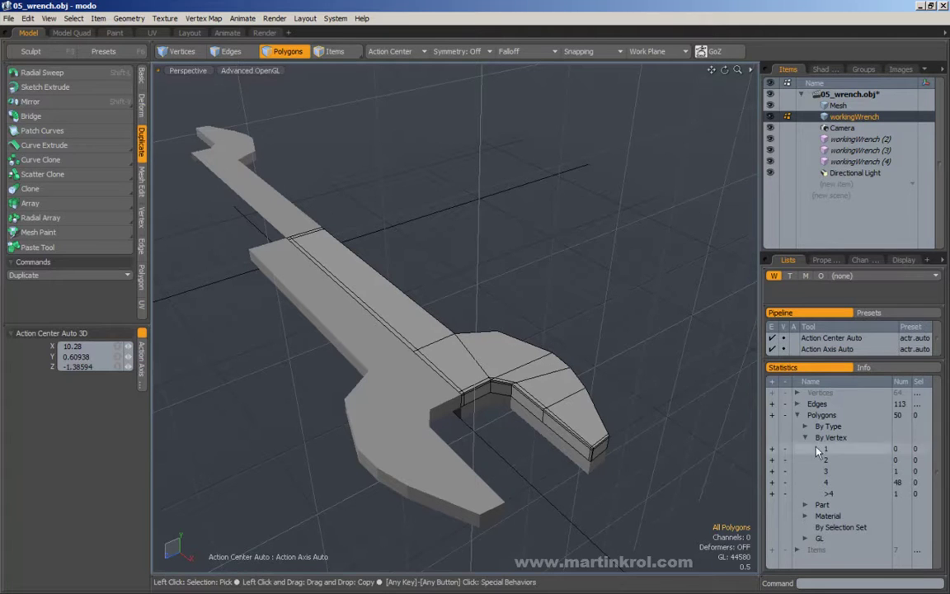
{"action": "middle_click_drag", "start_coordinate": [247, 184], "coordinate": [694, 520]}
{"action": "middle_click_drag", "start_coordinate": [224, 173], "coordinate": [680, 498]}
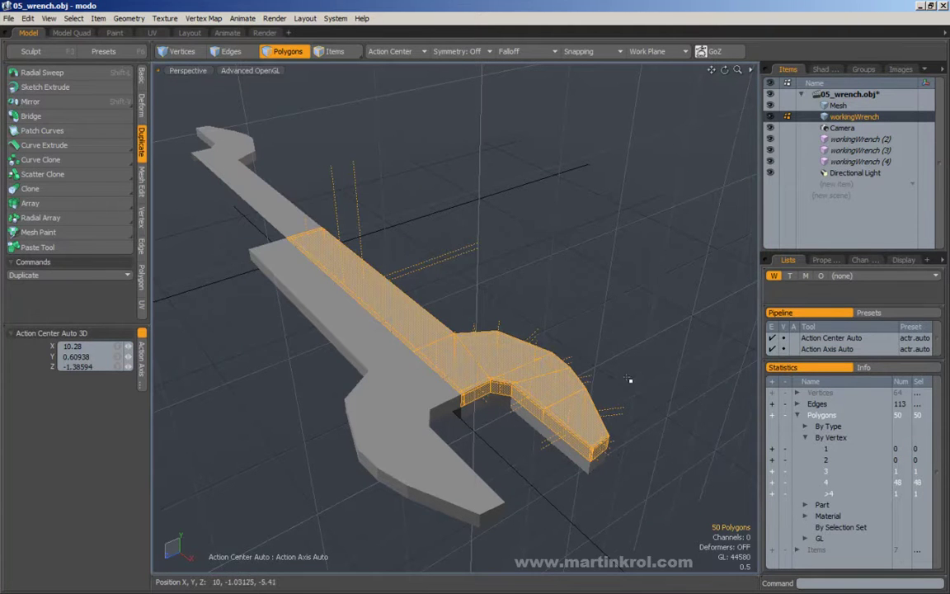
{"action": "left_click", "coordinate": [670, 413]}
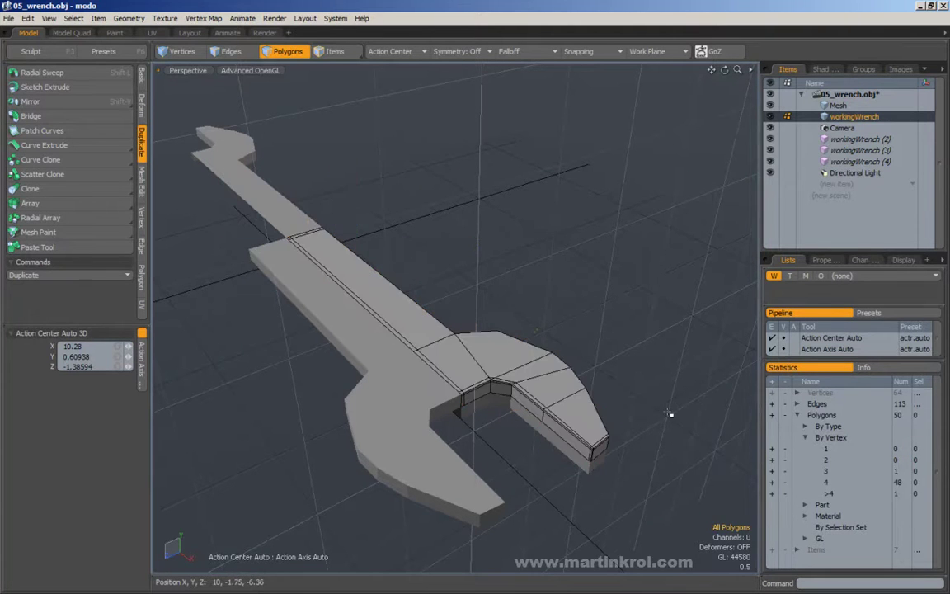
Check a four-sided polygon on the jaw and the large polygon on the head's outer curve, deselecting each.
{"action": "left_click", "coordinate": [548, 393]}
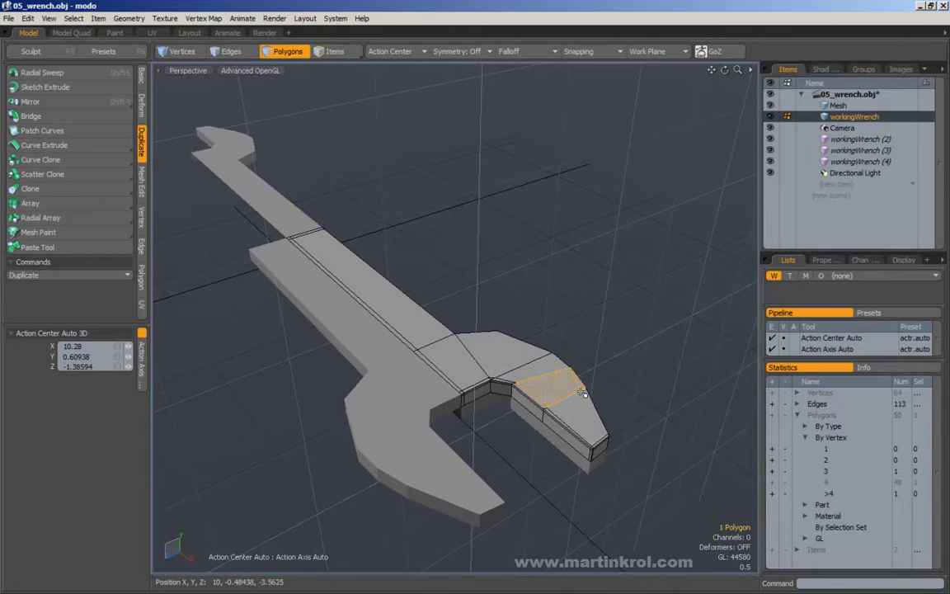
{"action": "left_click", "coordinate": [623, 379]}
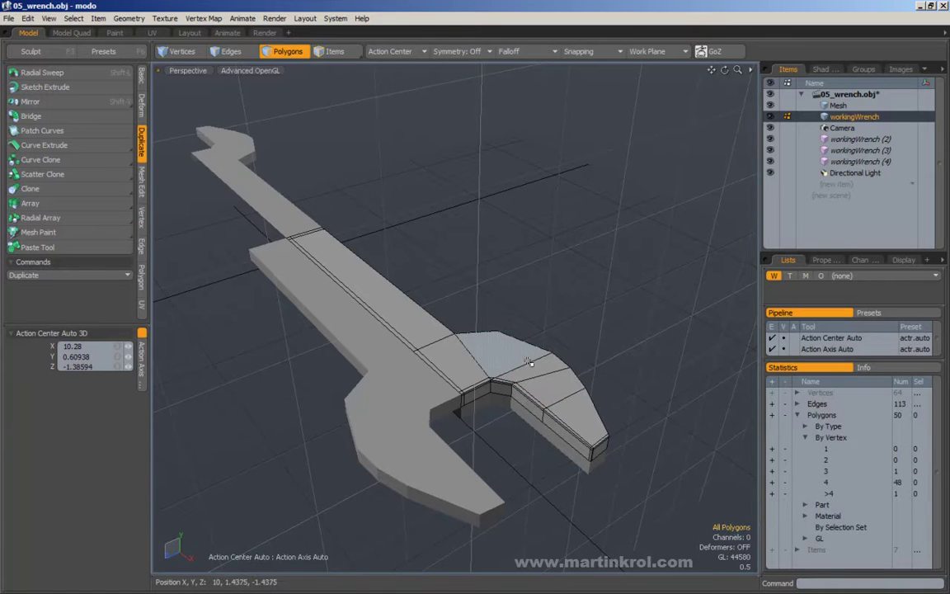
{"action": "left_click", "coordinate": [495, 352]}
{"action": "left_click", "coordinate": [638, 353]}
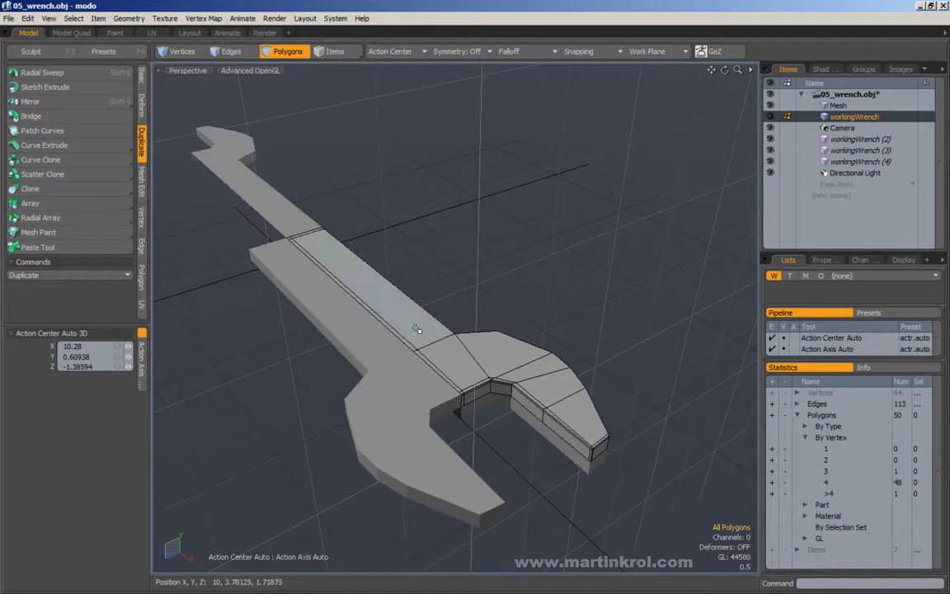
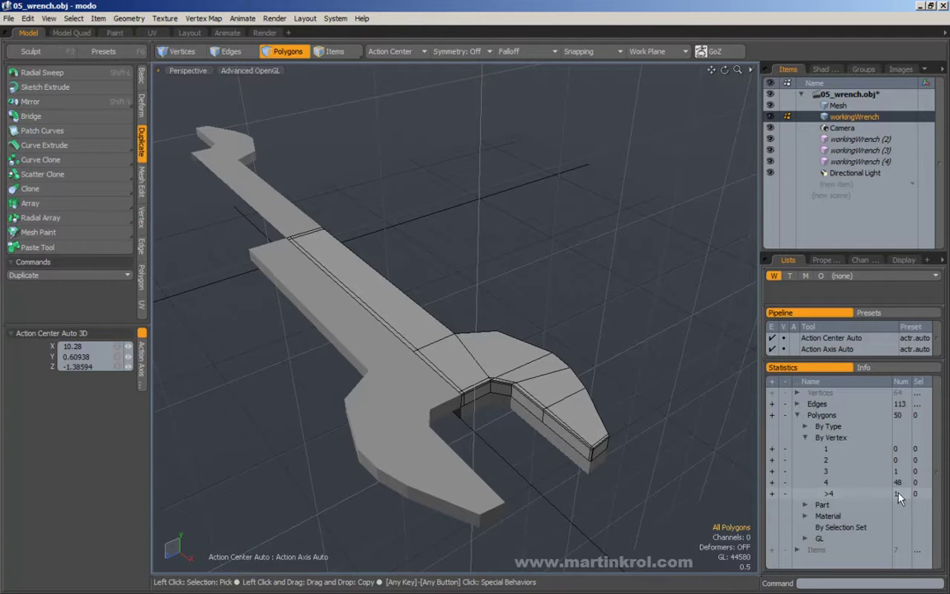
Select the polygon with more than four vertices through the statistics and inspect it on the head.
{"action": "left_click", "coordinate": [773, 493]}
{"action": "left_click_drag", "start_coordinate": [577, 388], "coordinate": [491, 385], "text": "alt"}
{"action": "right_click_drag", "start_coordinate": [491, 386], "coordinate": [528, 386], "text": "alt"}
{"action": "left_click_drag", "start_coordinate": [528, 386], "coordinate": [481, 367], "text": "alt"}
{"action": "left_click_drag", "start_coordinate": [483, 331], "coordinate": [424, 383], "text": "alt"}
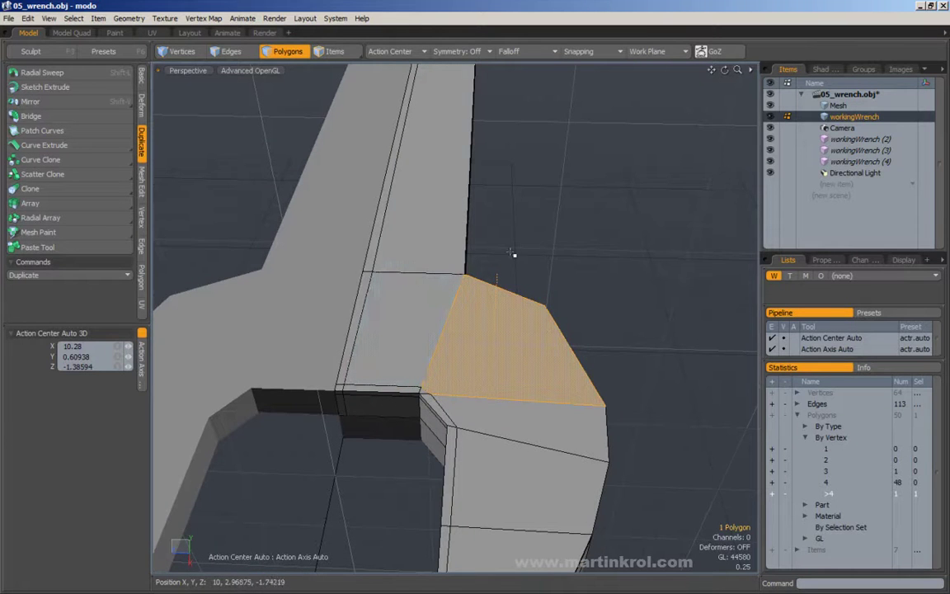
Clear the selection and select the small triangle at the jaw's inner corner.
{"action": "left_click_drag", "start_coordinate": [479, 268], "coordinate": [577, 265], "text": "alt"}
{"action": "left_click", "coordinate": [600, 346]}
{"action": "left_click_drag", "start_coordinate": [600, 346], "coordinate": [428, 335], "text": "alt"}
{"action": "left_click", "coordinate": [446, 335]}
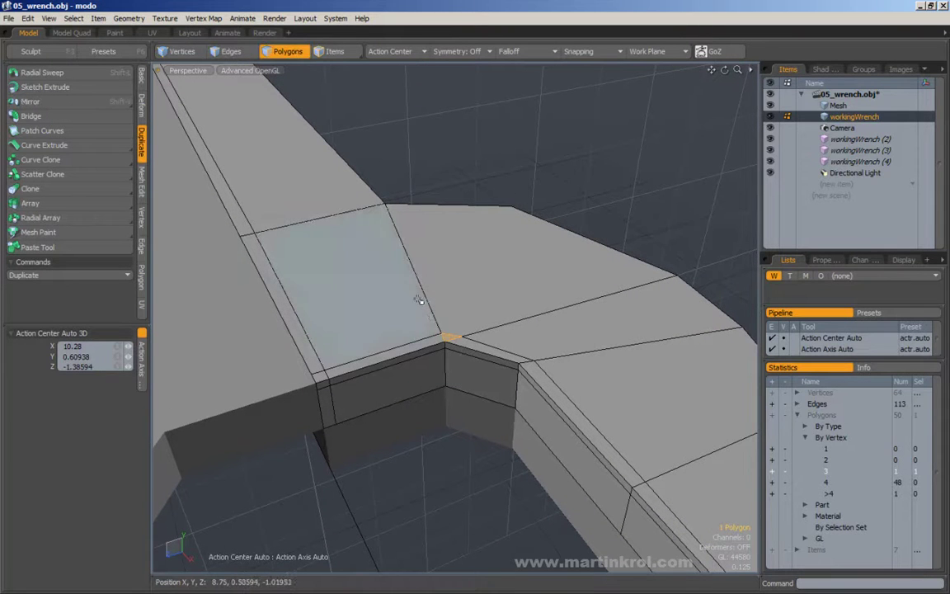
Loop-slice the three horizontal edges of the short jaw wall beside the inner corner at 21%, close to the corner.
{"action": "left_click_drag", "start_coordinate": [502, 363], "coordinate": [431, 329], "text": "alt"}
{"action": "left_click_drag", "start_coordinate": [475, 359], "coordinate": [467, 379], "text": "alt"}
{"action": "left_click", "coordinate": [438, 373]}
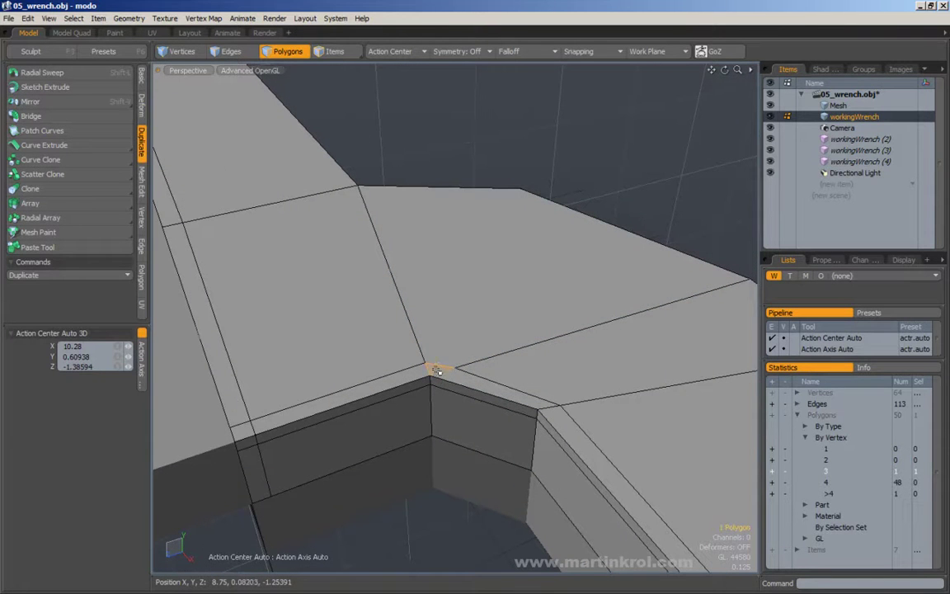
{"action": "left_click_drag", "start_coordinate": [440, 375], "coordinate": [470, 406], "text": "alt"}
{"action": "left_click", "coordinate": [226, 51]}
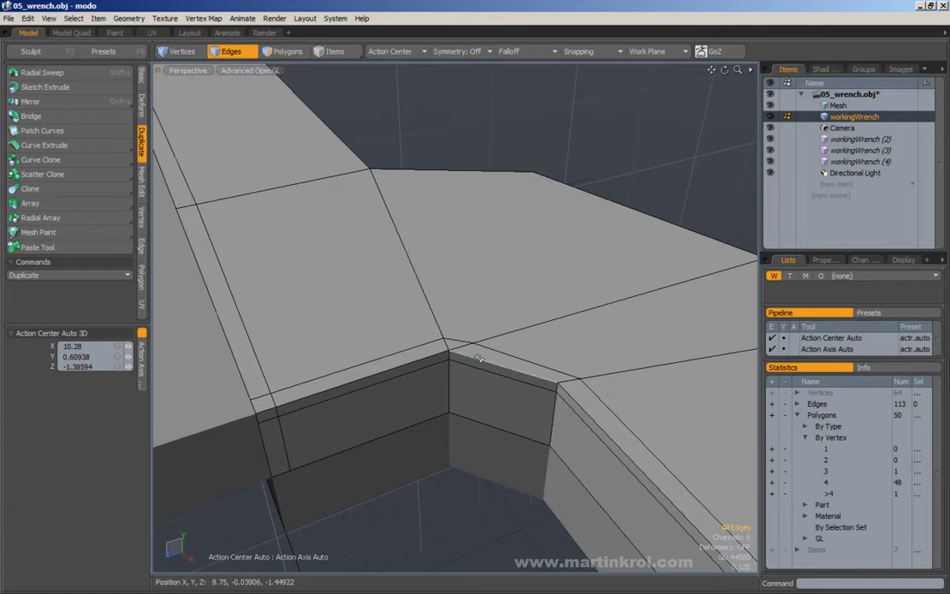
{"action": "left_click_drag", "start_coordinate": [475, 356], "coordinate": [478, 414]}
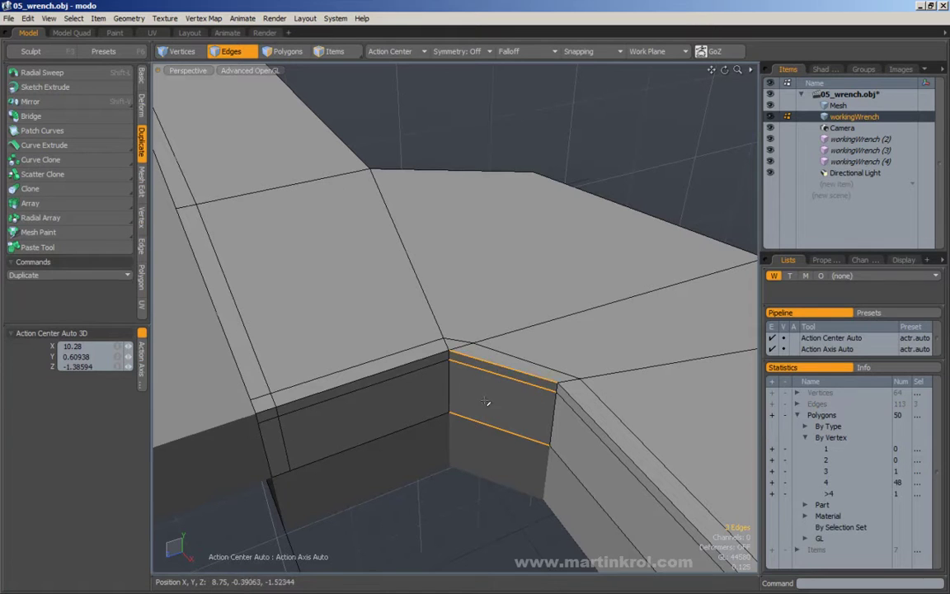
{"action": "left_click_drag", "start_coordinate": [475, 355], "coordinate": [478, 431]}
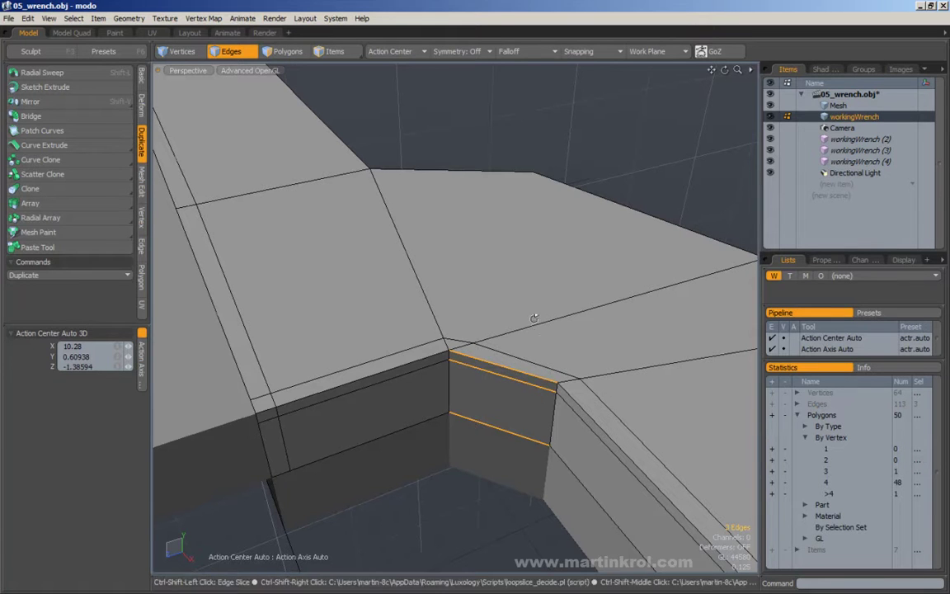
{"action": "key", "text": "alt+c"}
{"action": "left_click", "coordinate": [551, 377]}
{"action": "left_click_drag", "start_coordinate": [521, 315], "coordinate": [544, 315]}
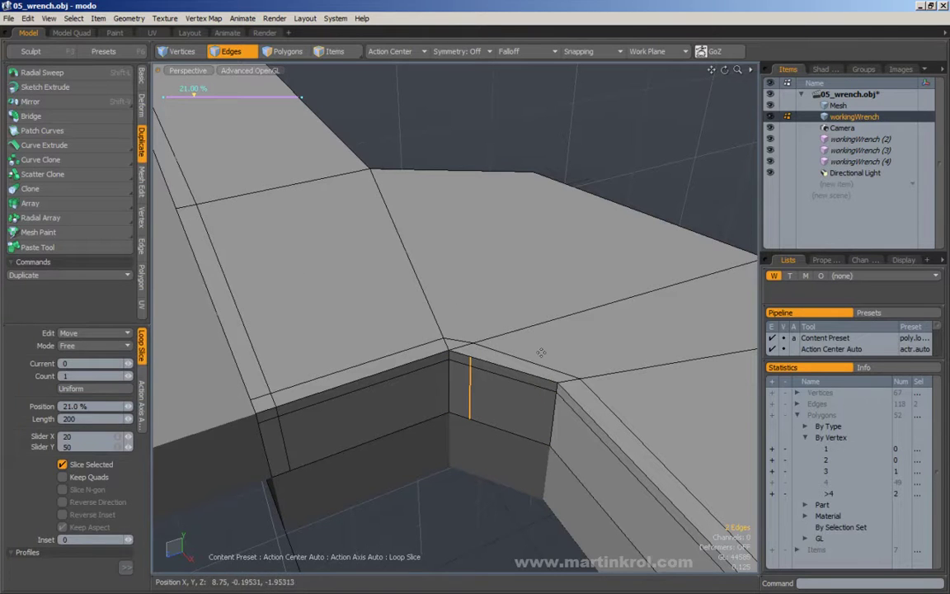
{"action": "key", "text": "space"}
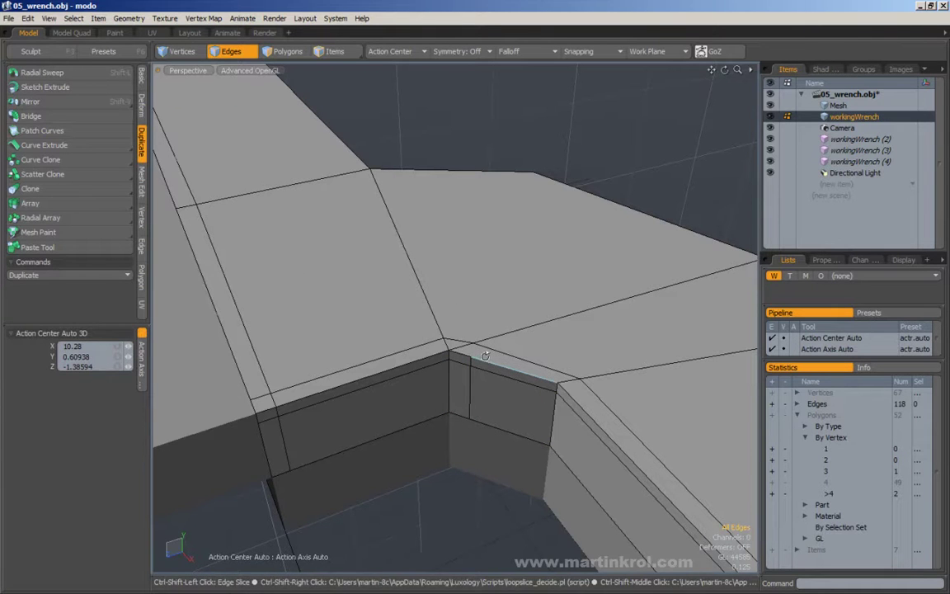
Edge-slice from the new cut's upper end to the small triangle's outer vertex, and delete the triangle's leftover edge.
{"action": "left_click", "coordinate": [142, 180]}
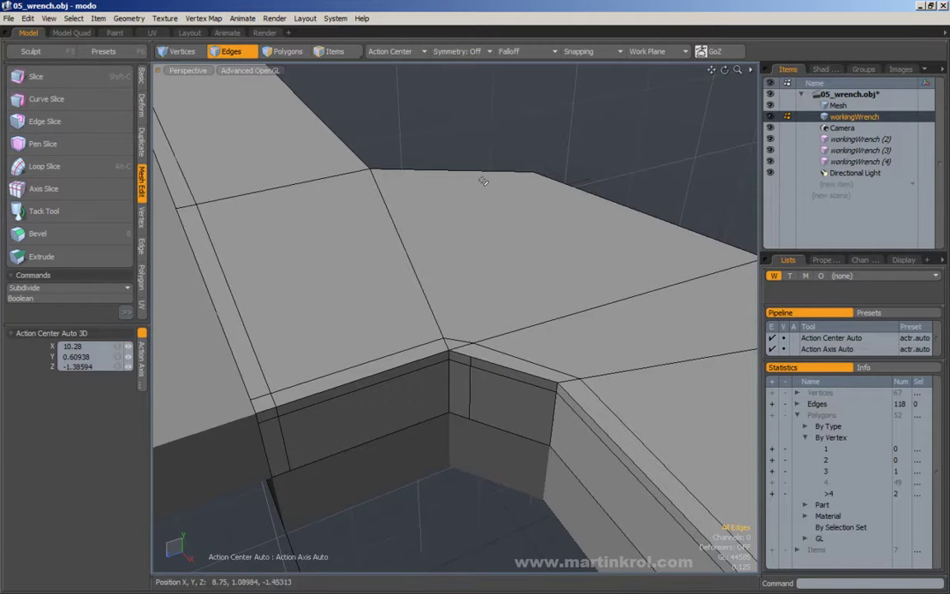
{"action": "key", "text": "c"}
{"action": "left_click_drag", "start_coordinate": [501, 359], "coordinate": [471, 338]}
{"action": "key", "text": "space"}
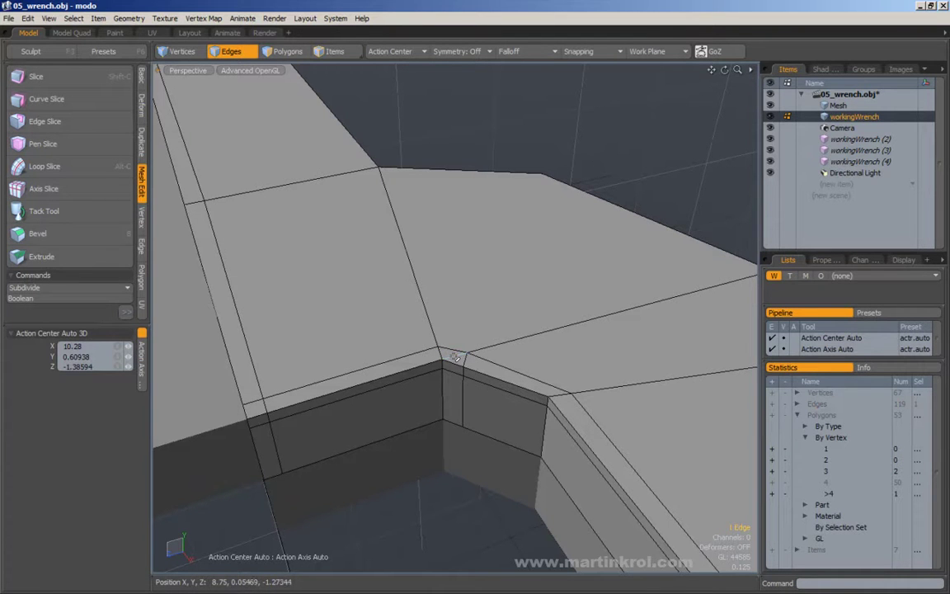
{"action": "key", "text": "BackSpace"}
Check the large polygon on the head's outer curve against the vertex-count statistics, and clear the selection.
{"action": "left_click_drag", "start_coordinate": [524, 312], "coordinate": [510, 323], "text": "alt"}
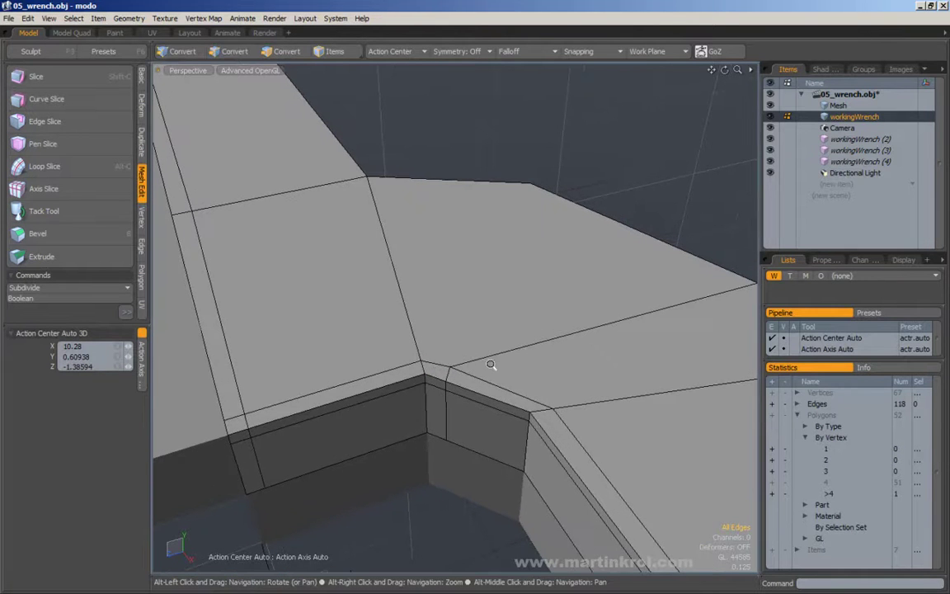
{"action": "scroll", "coordinate": [484, 365], "scroll_direction": "down", "scroll_amount": 2, "text": "alt"}
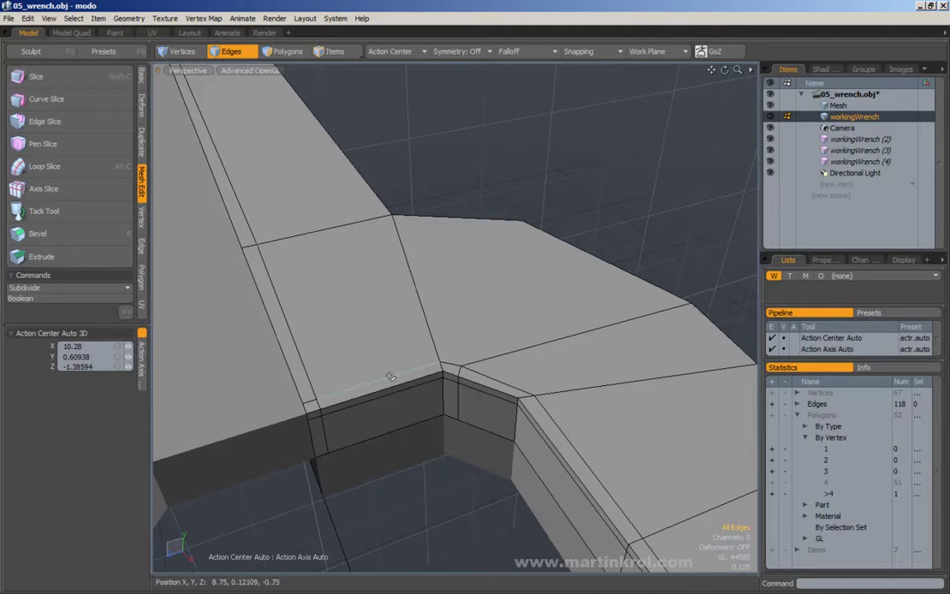
{"action": "left_click_drag", "start_coordinate": [505, 356], "coordinate": [509, 251], "text": "alt"}
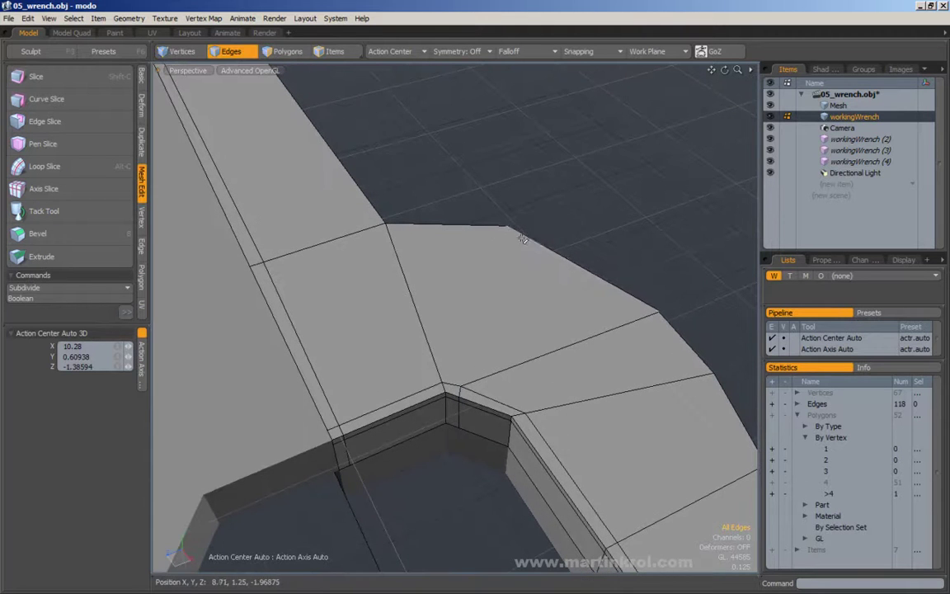
{"action": "key", "text": "3"}
{"action": "left_click", "coordinate": [460, 248]}
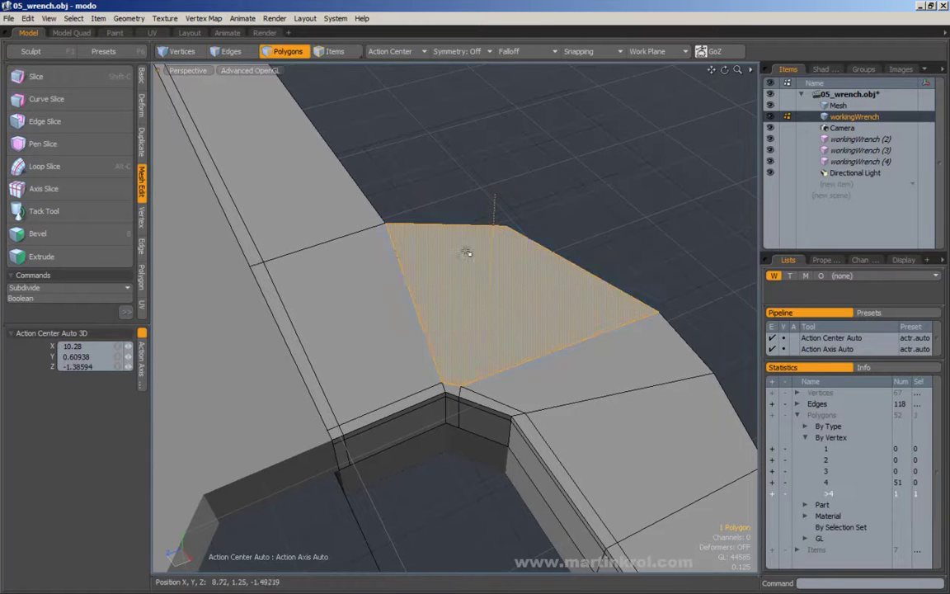
{"action": "left_click", "coordinate": [650, 259]}
Edge-slice the large polygon on the head from the outer curve's corner vertex to the jaw's inner corner.
{"action": "left_click_drag", "start_coordinate": [650, 259], "coordinate": [368, 241], "text": "alt"}
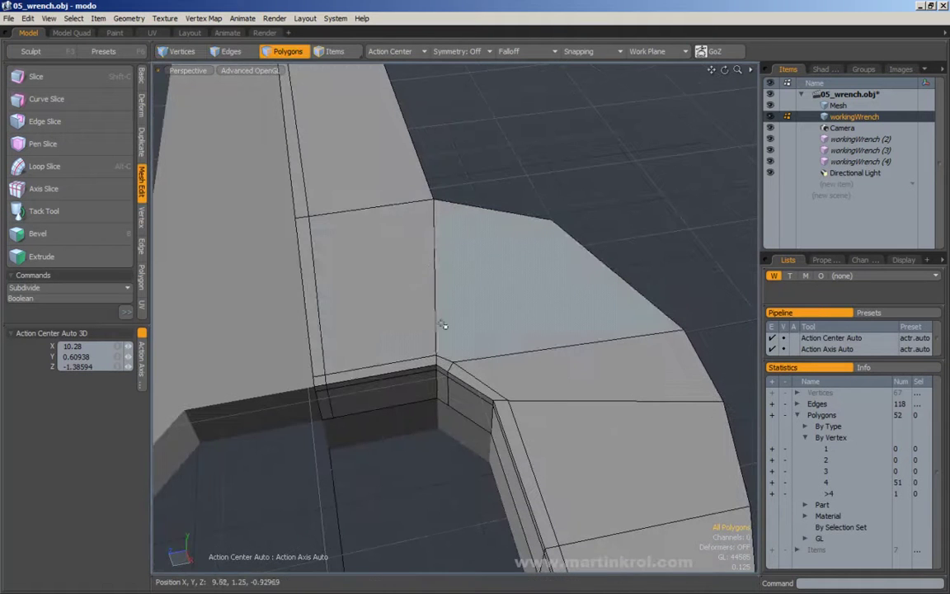
{"action": "left_click_drag", "start_coordinate": [445, 322], "coordinate": [564, 190], "text": "alt"}
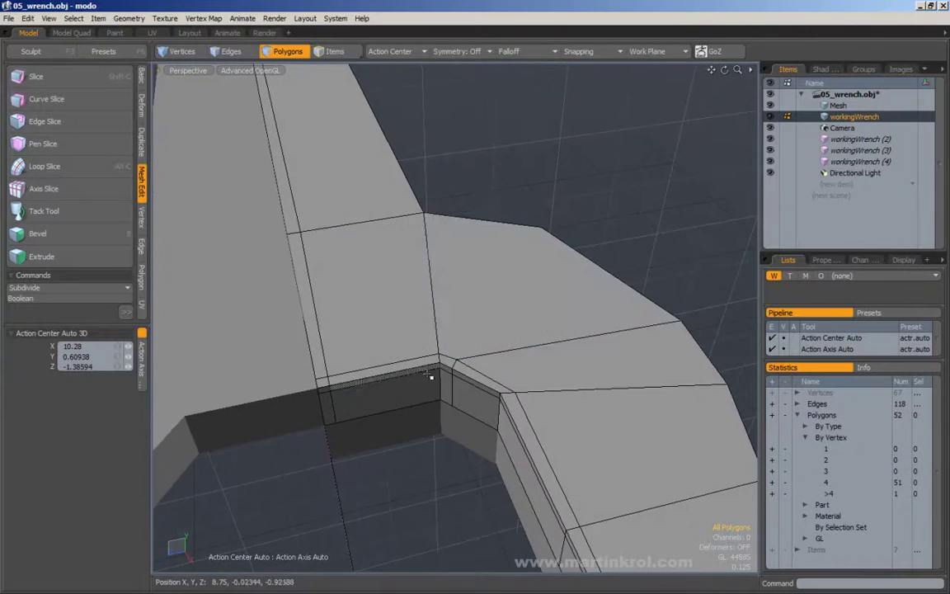
{"action": "left_click_drag", "start_coordinate": [458, 222], "coordinate": [476, 249], "text": "alt"}
{"action": "left_click_drag", "start_coordinate": [544, 265], "coordinate": [426, 314], "text": "alt"}
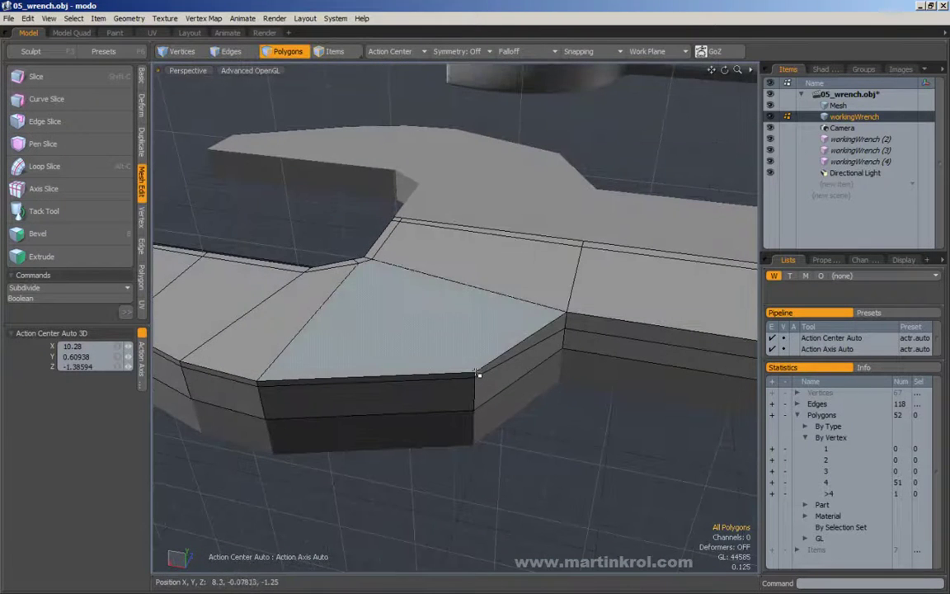
{"action": "left_click_drag", "start_coordinate": [372, 259], "coordinate": [330, 238], "text": "alt"}
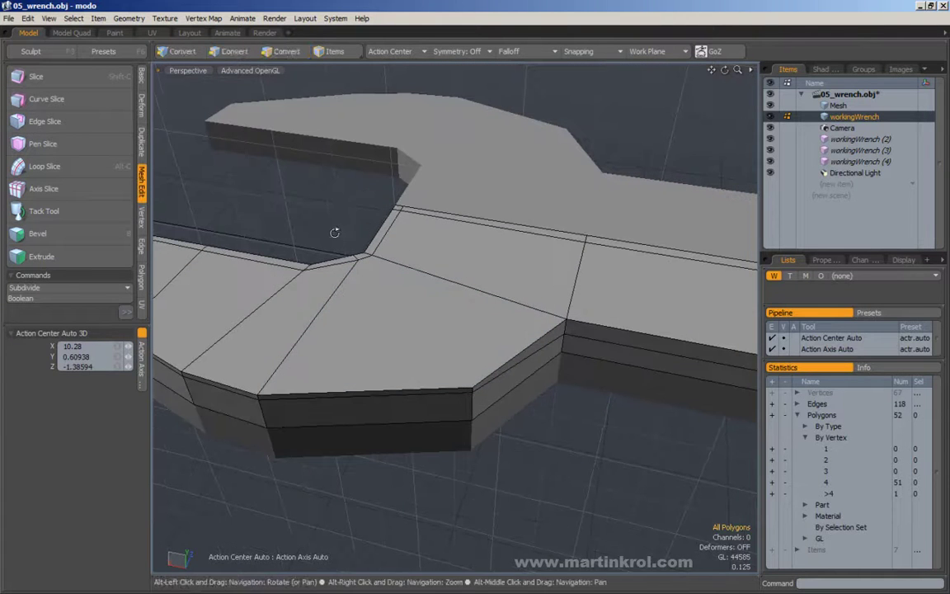
{"action": "key", "text": "c"}
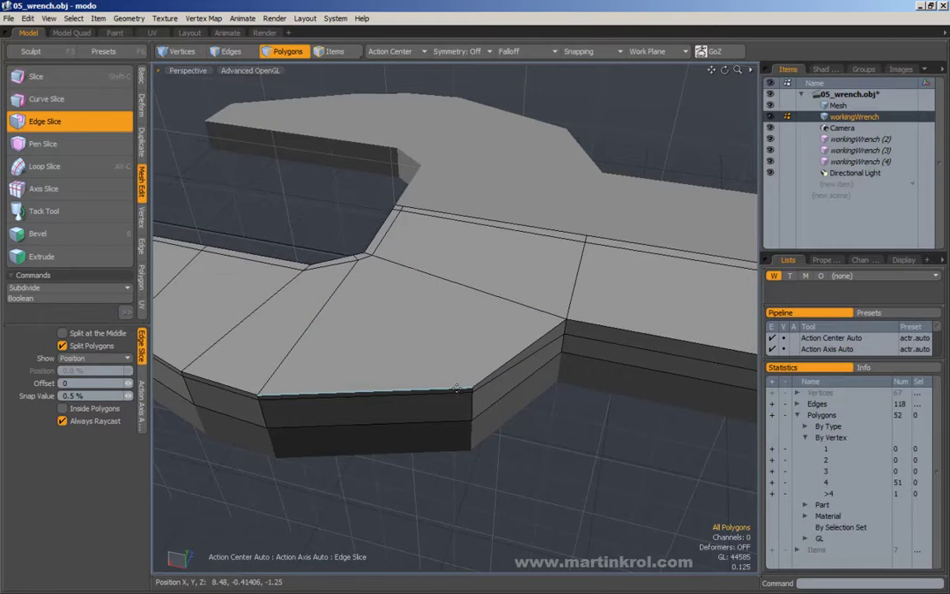
{"action": "left_click_drag", "start_coordinate": [434, 387], "coordinate": [473, 385]}
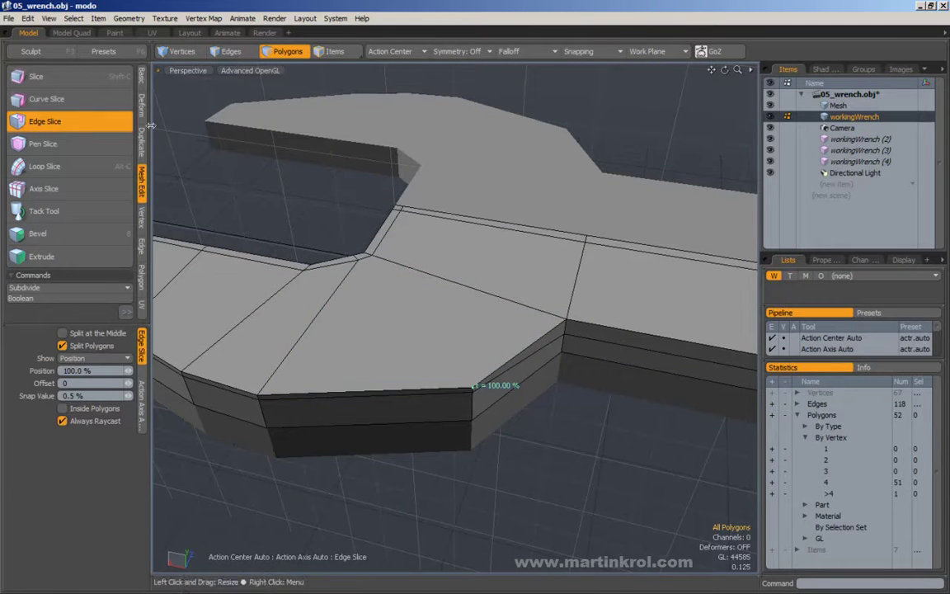
{"action": "left_click_drag", "start_coordinate": [462, 284], "coordinate": [610, 312]}
{"action": "key", "text": "space"}
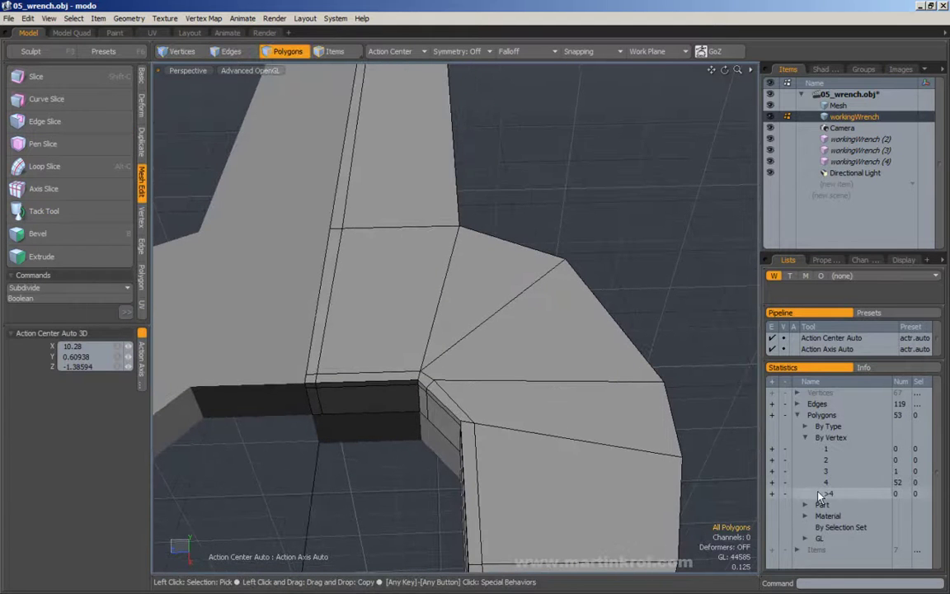
Loop-slice the horizontal edges of the jaw's back wall to add a supporting cut close to the inner corner.
{"action": "left_click_drag", "start_coordinate": [587, 272], "coordinate": [614, 269], "text": "alt"}
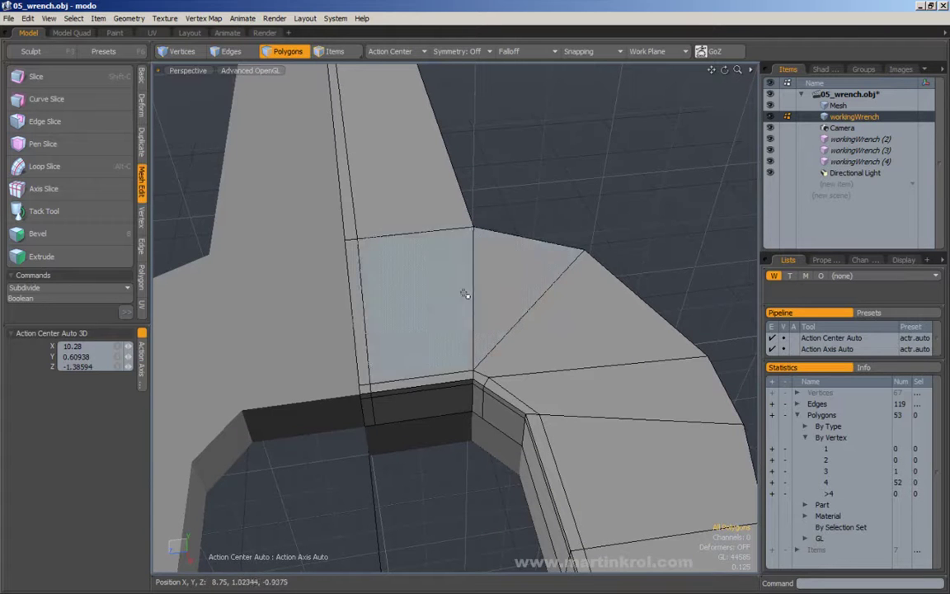
{"action": "left_click_drag", "start_coordinate": [488, 304], "coordinate": [476, 327], "text": "alt"}
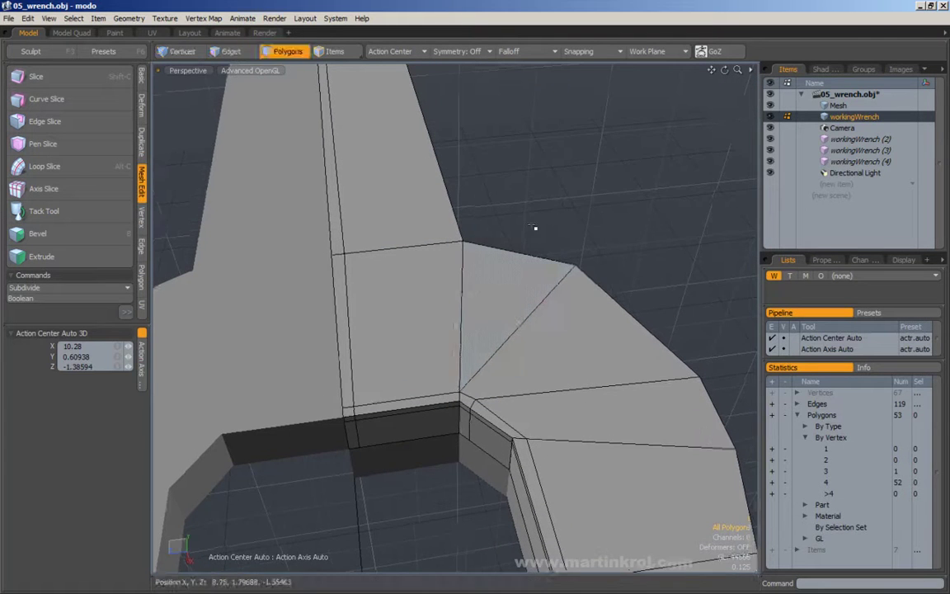
{"action": "left_click_drag", "start_coordinate": [527, 232], "coordinate": [540, 237], "text": "alt"}
{"action": "left_click_drag", "start_coordinate": [510, 317], "coordinate": [513, 320], "text": "alt"}
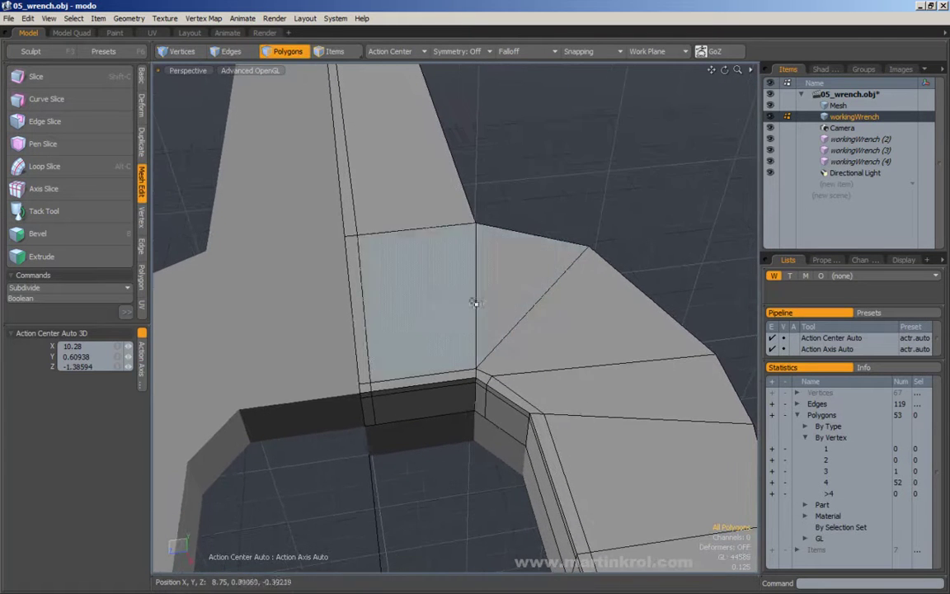
{"action": "left_click", "coordinate": [232, 53]}
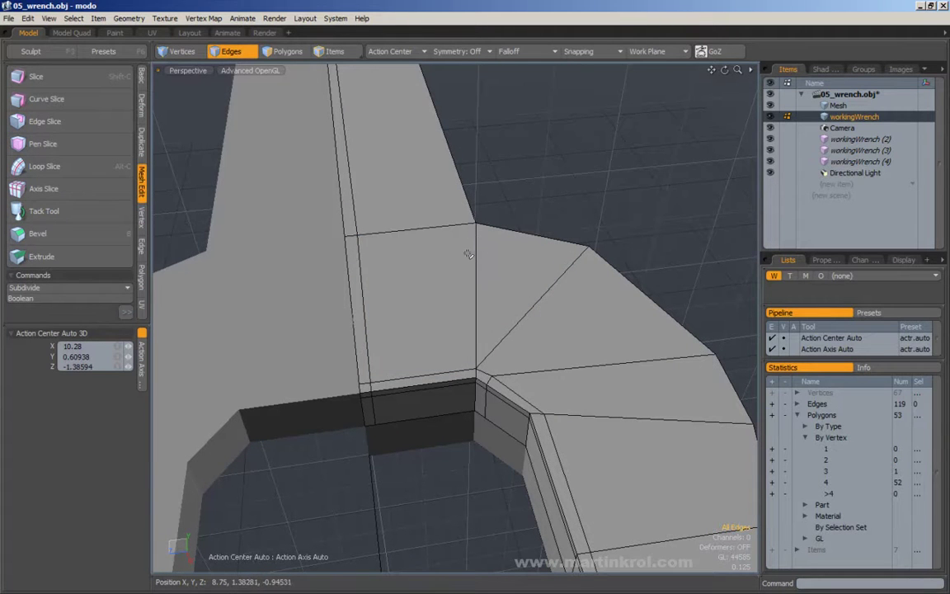
{"action": "left_click", "coordinate": [474, 248]}
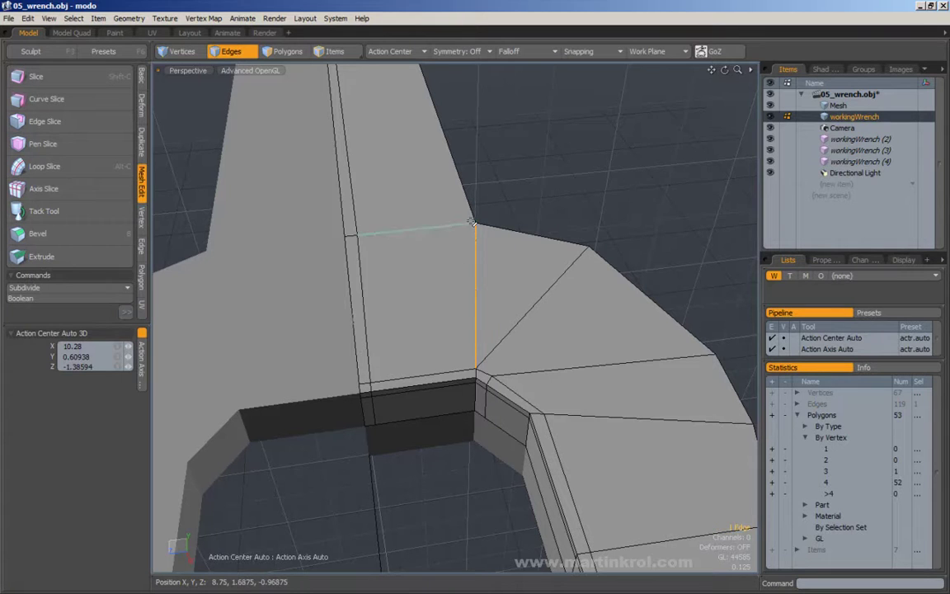
{"action": "mouse_move", "coordinate": [461, 418]}
{"action": "left_mouse_down"}
{"action": "mouse_move", "coordinate": [453, 368]}
{"action": "mouse_move", "coordinate": [501, 343]}
{"action": "mouse_move", "coordinate": [485, 334]}
{"action": "left_mouse_up"}
{"action": "key", "text": "alt+c"}
{"action": "left_click", "coordinate": [486, 343]}
{"action": "key", "text": "q"}
{"action": "left_click", "coordinate": [454, 312]}
Edge-slice from the new back-wall cut to the vertex where handle meets head, and delete the old edge running to the inner corner.
{"action": "key", "text": "c"}
{"action": "left_click", "coordinate": [465, 370]}
{"action": "left_click", "coordinate": [476, 240]}
{"action": "key", "text": "q"}
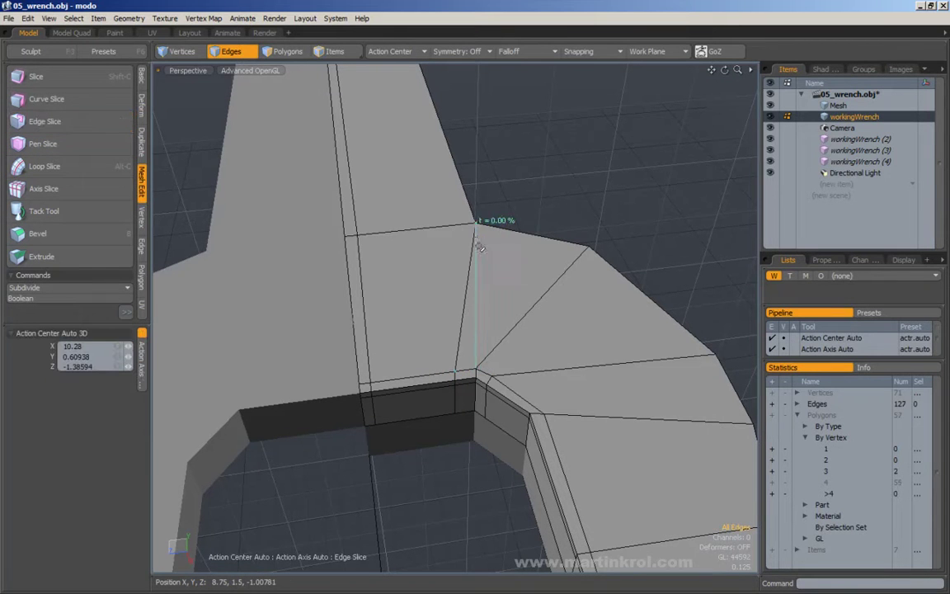
{"action": "left_click", "coordinate": [482, 275]}
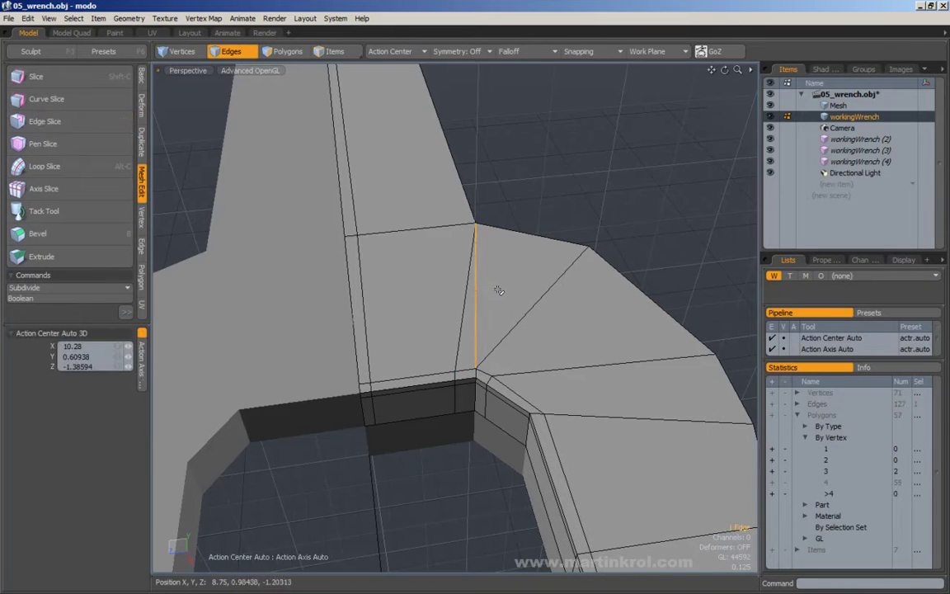
{"action": "key", "text": "BackSpace"}
Turn on subdivision for the quarter wrench to preview the smoothed head and jaw.
{"action": "left_click_drag", "start_coordinate": [606, 229], "coordinate": [540, 280], "text": "alt"}
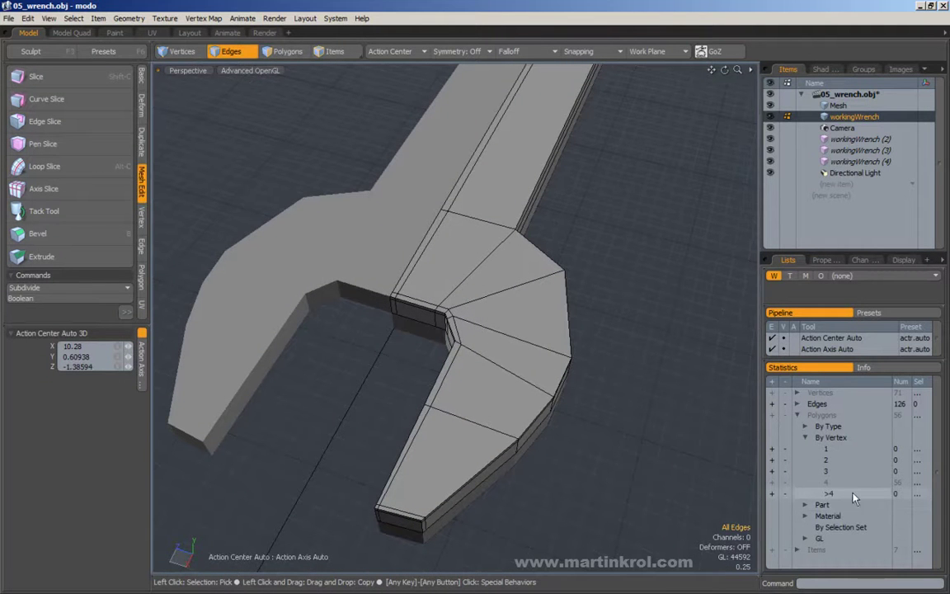
{"action": "left_click_drag", "start_coordinate": [568, 394], "coordinate": [643, 272], "text": "alt"}
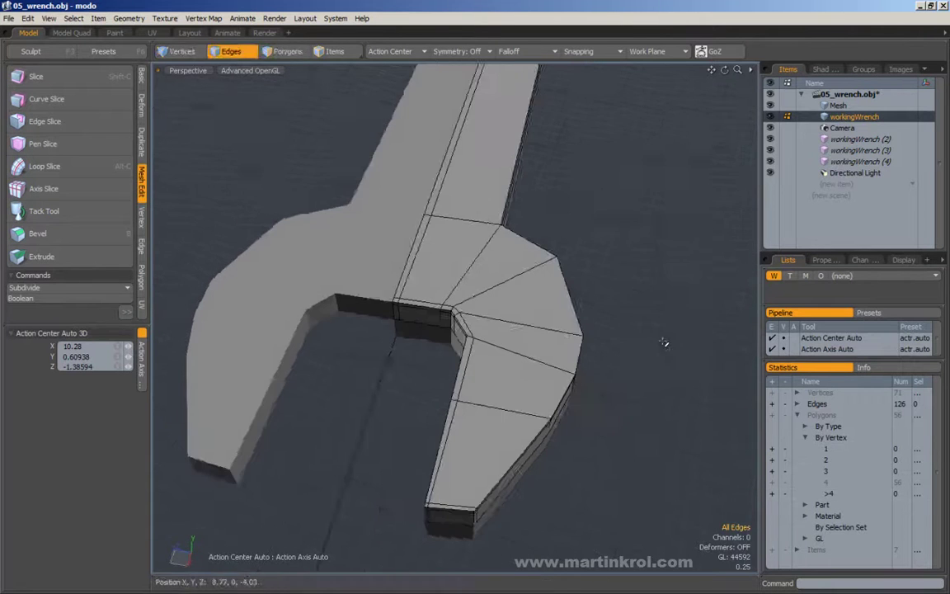
{"action": "key", "text": "Tab"}
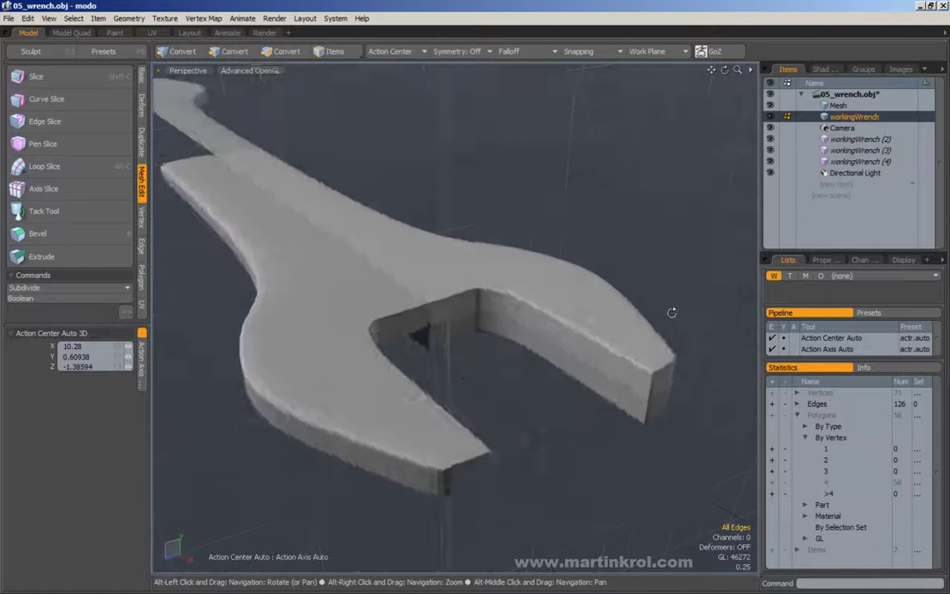